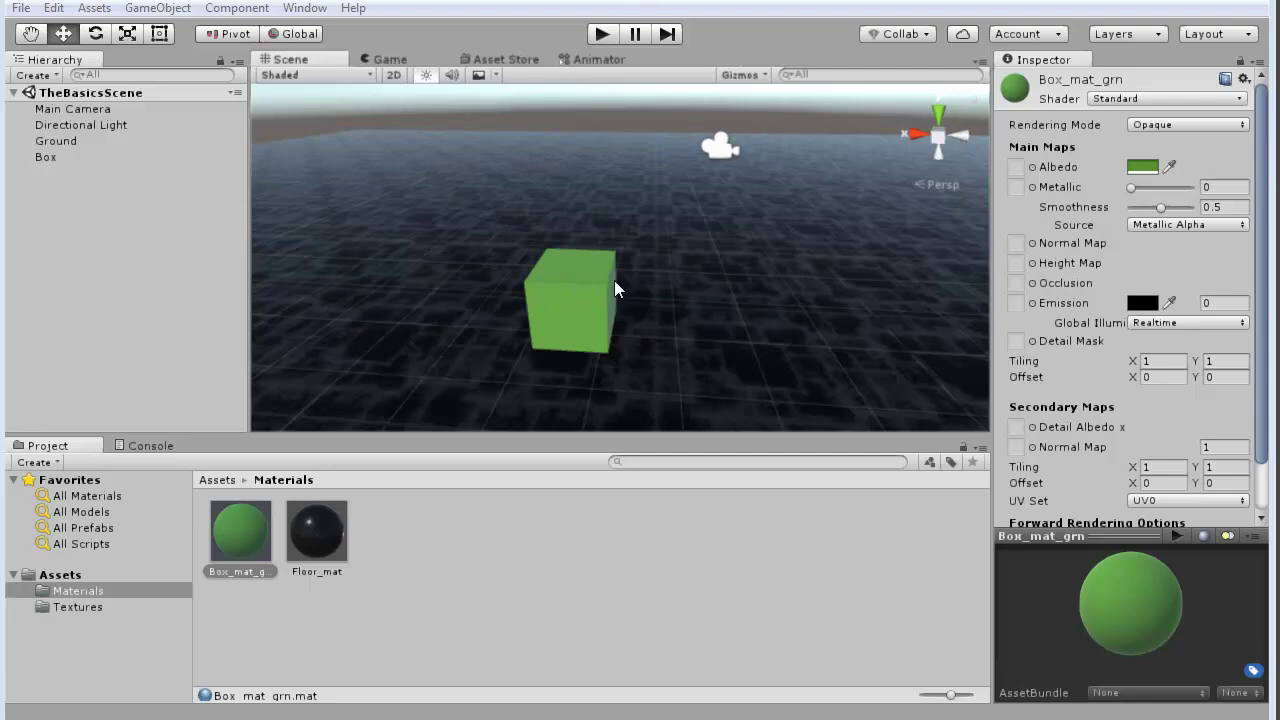
Select the Main Camera, run the scene to check its static view of the box, and stop playback.
left_click_drag(630, 292, 630, 190, "alt")
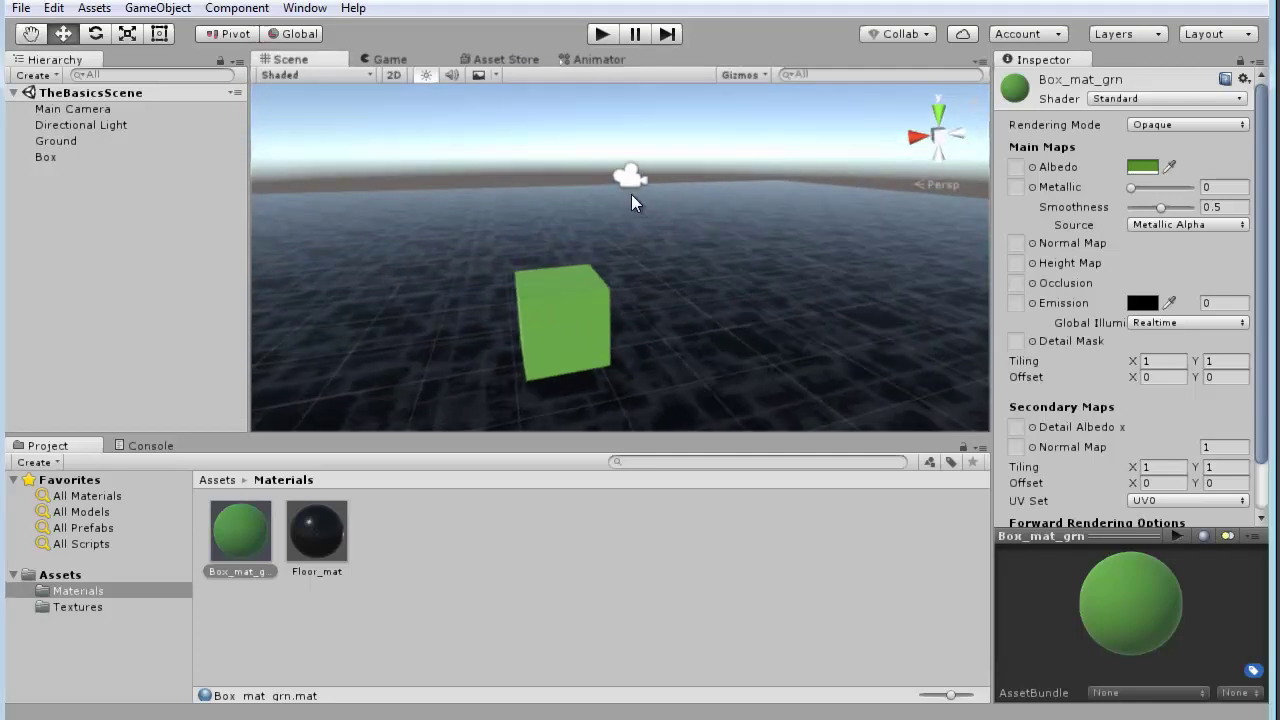
left_click(630, 190)
left_click_drag(543, 349, 771, 323, "alt")
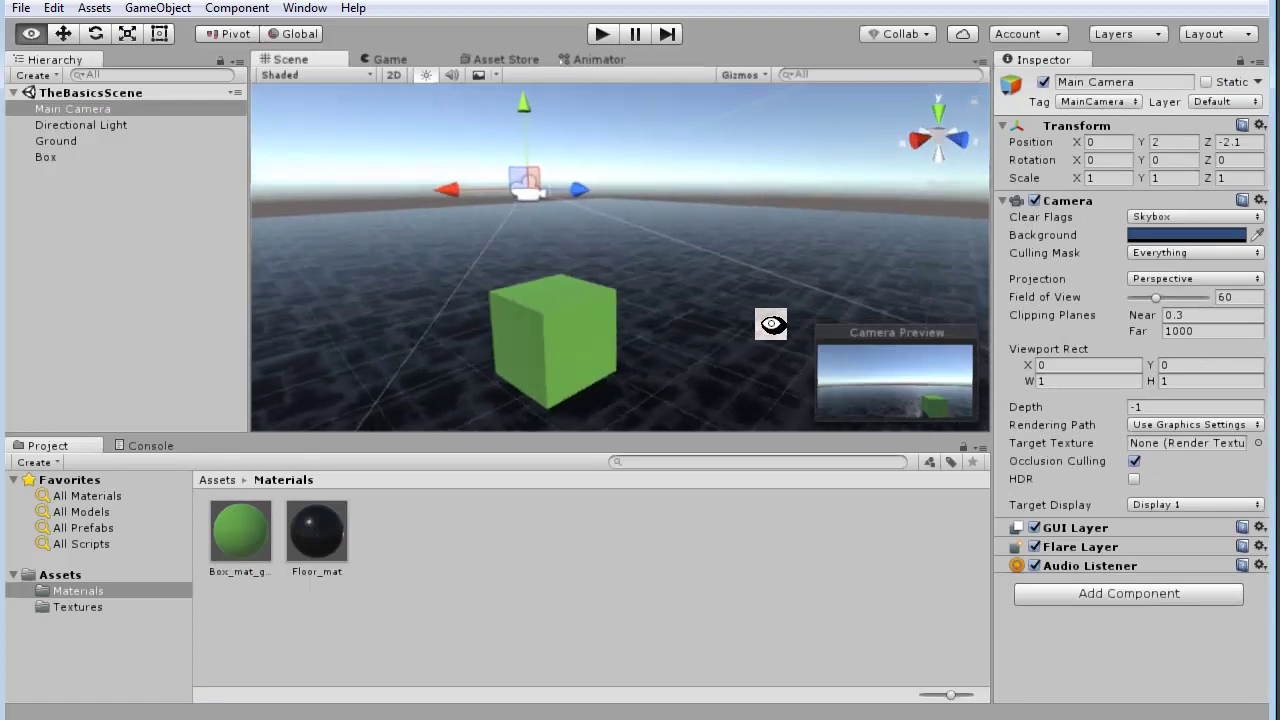
left_click(601, 35)
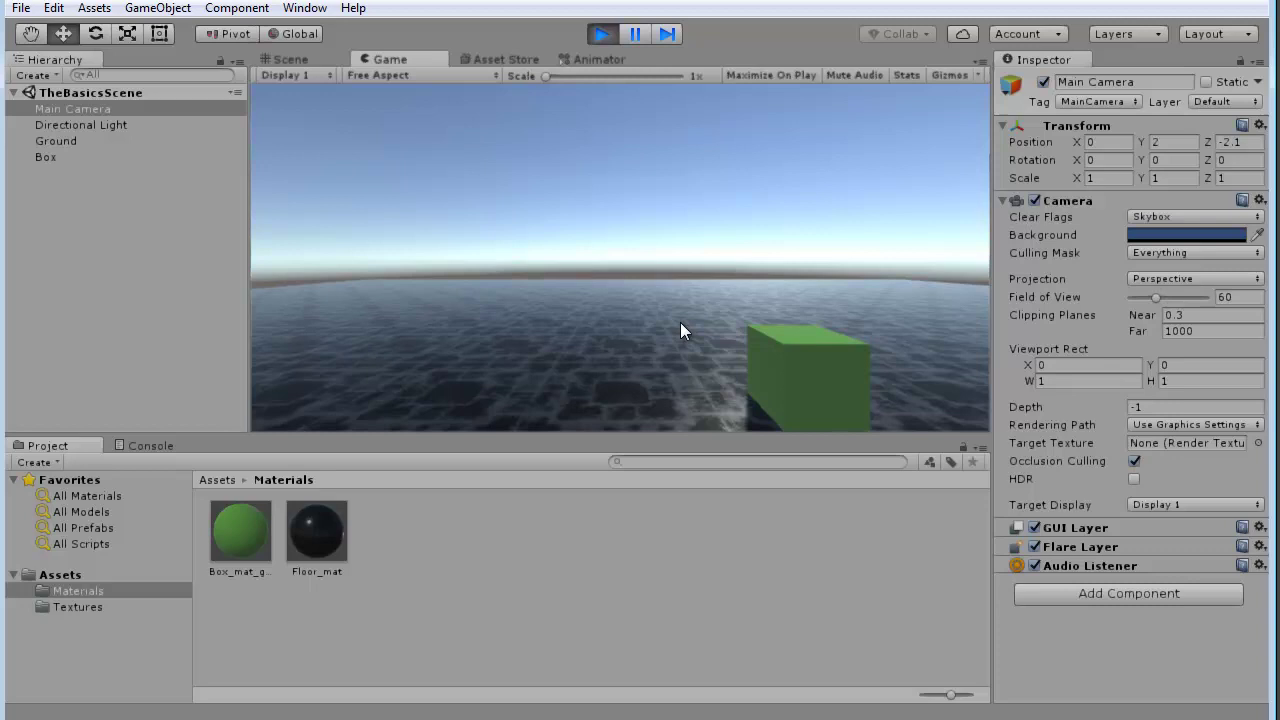
left_click(603, 35)
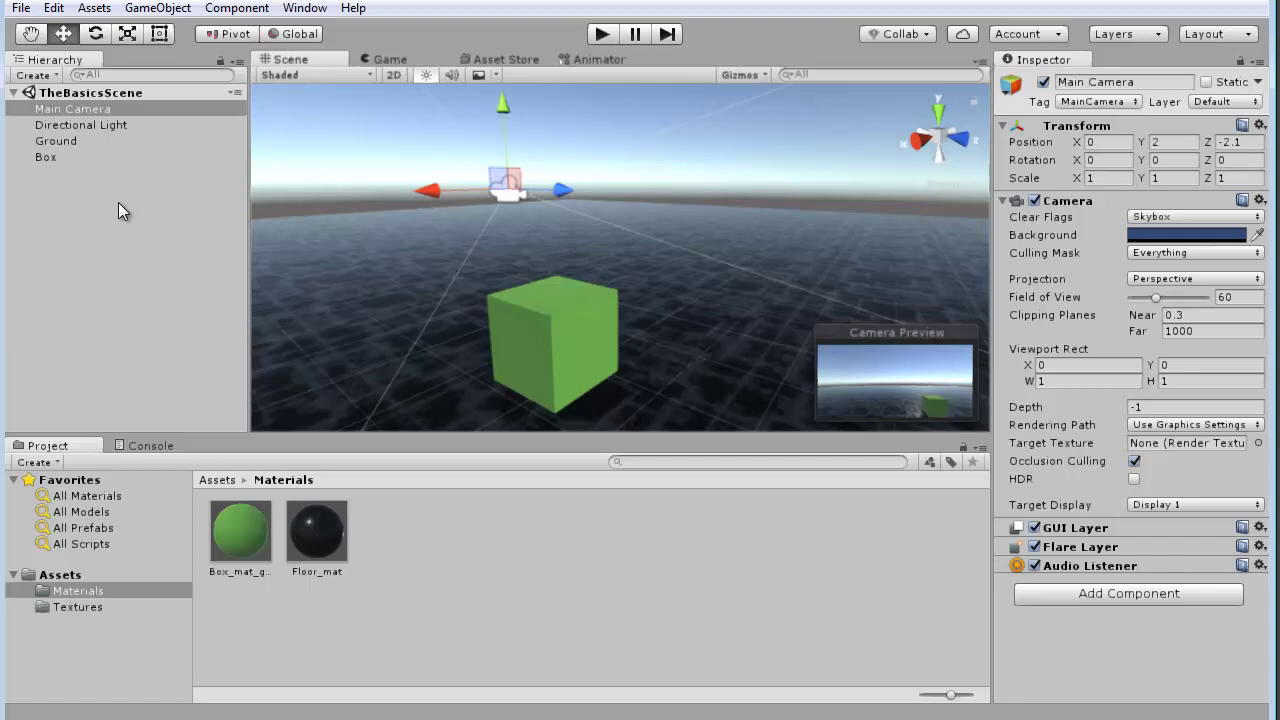
Import the complete Characters standard asset package into the project's Assets folder.
left_click(218, 481)
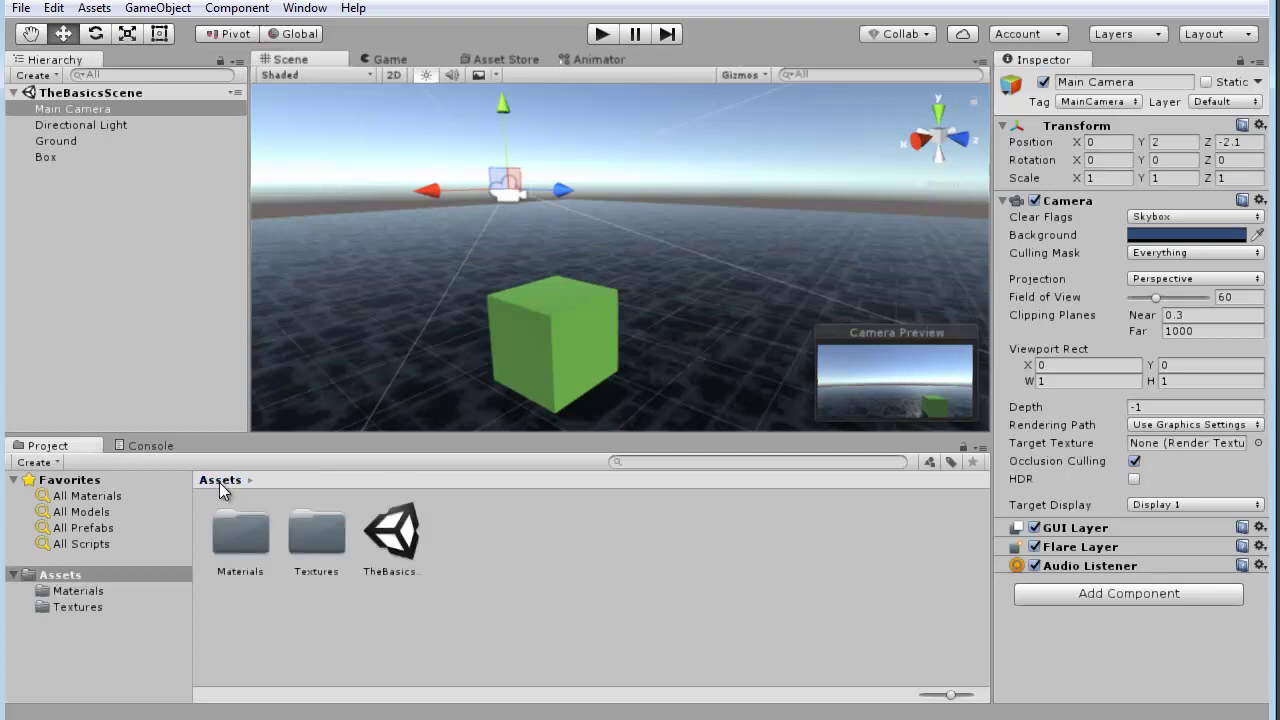
left_click(615, 600)
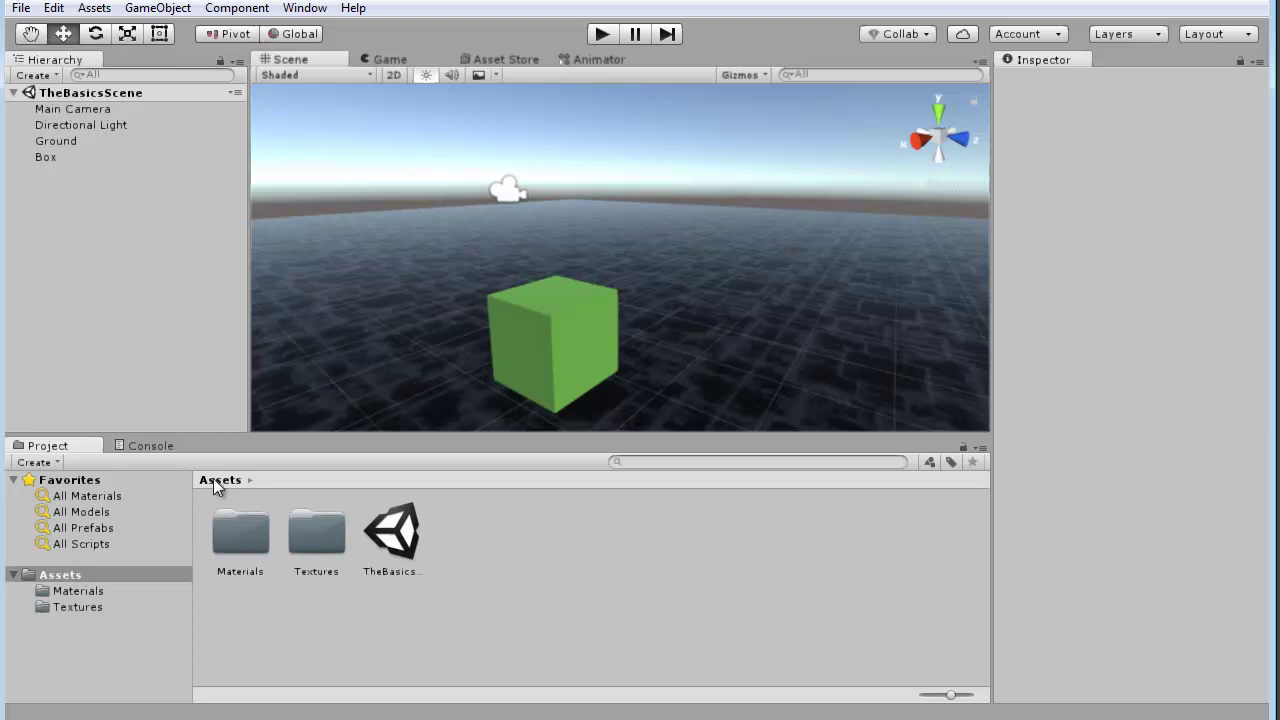
left_click(51, 576)
left_click(441, 588)
right_click(622, 568)
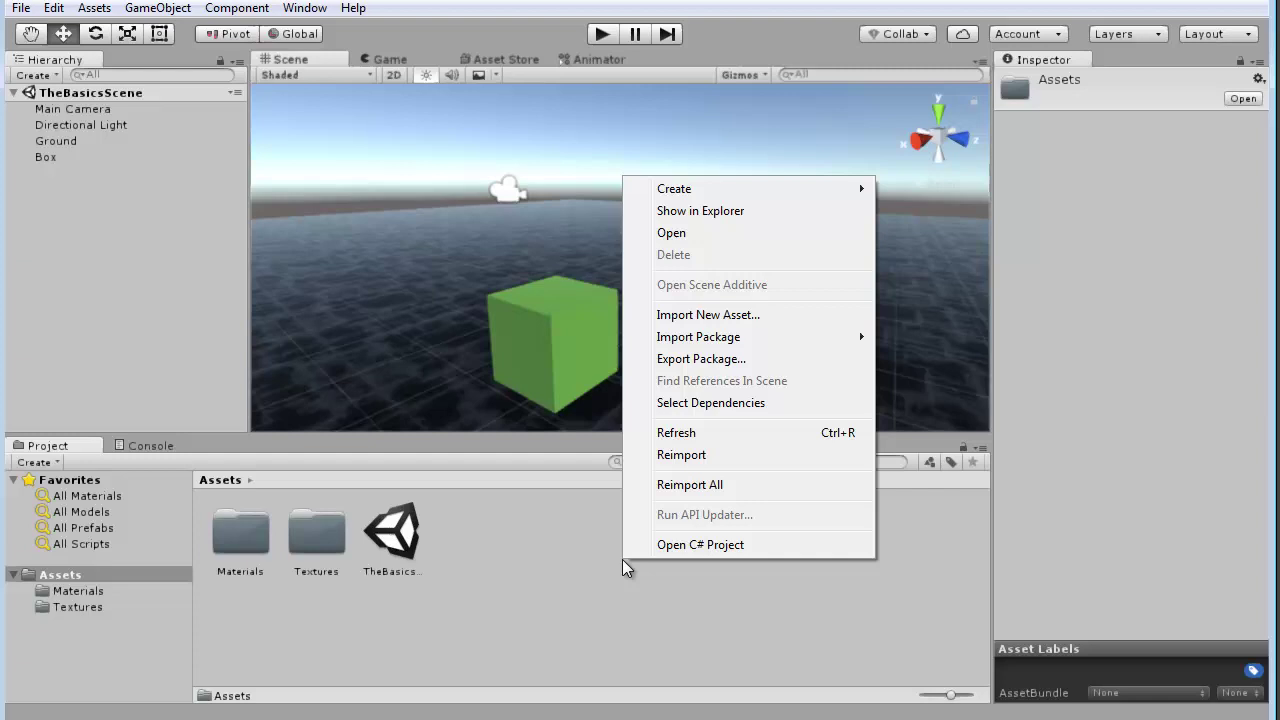
mouse_move(737, 345)
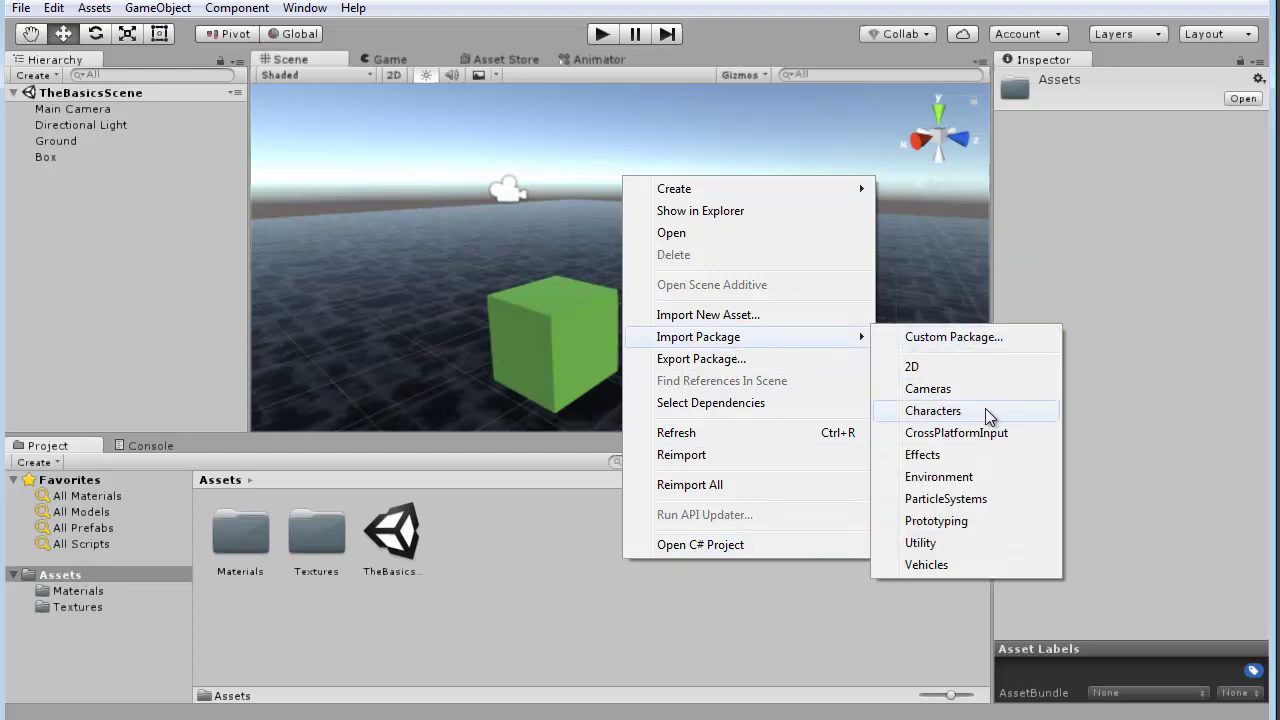
left_click(940, 412)
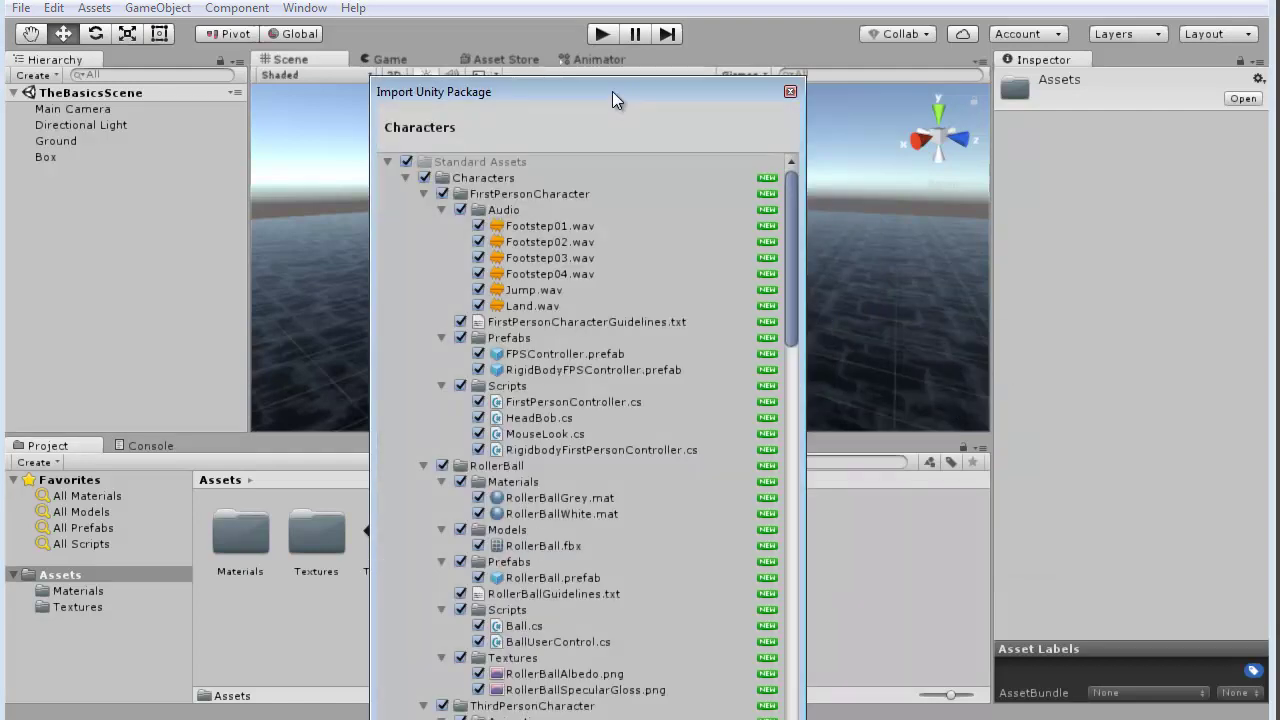
left_click_drag(612, 91, 435, 5)
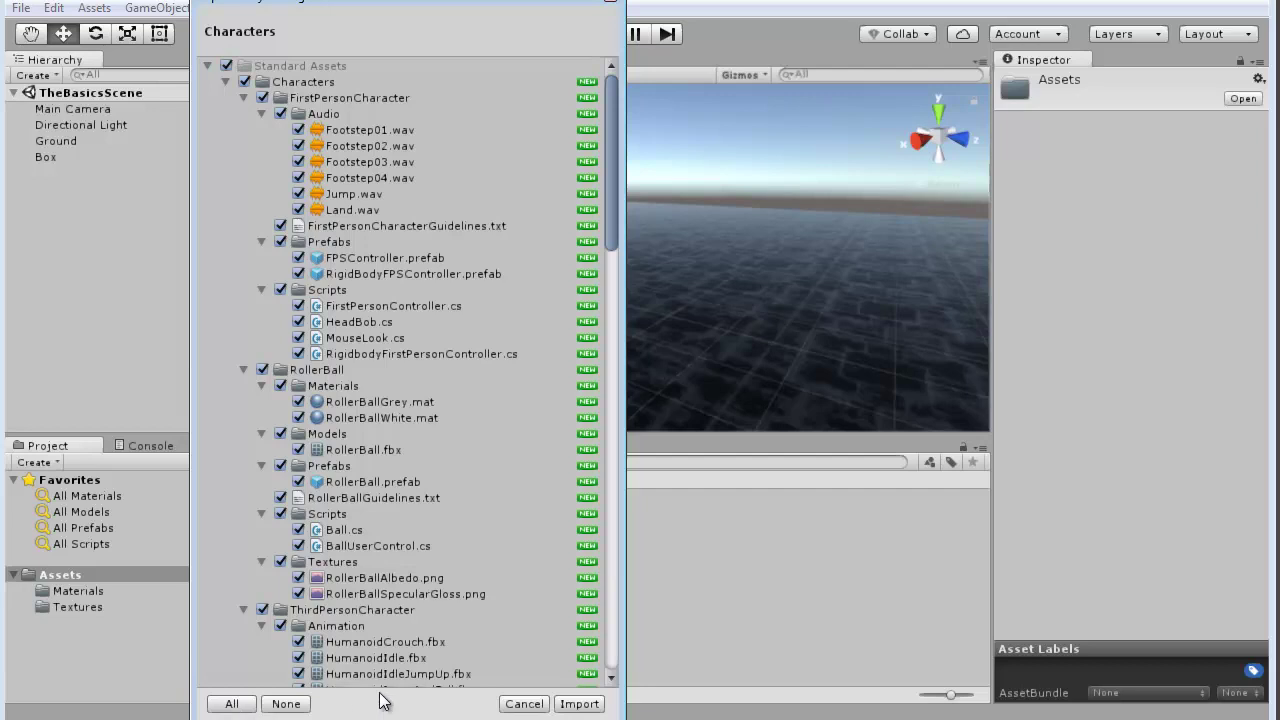
left_click(580, 704)
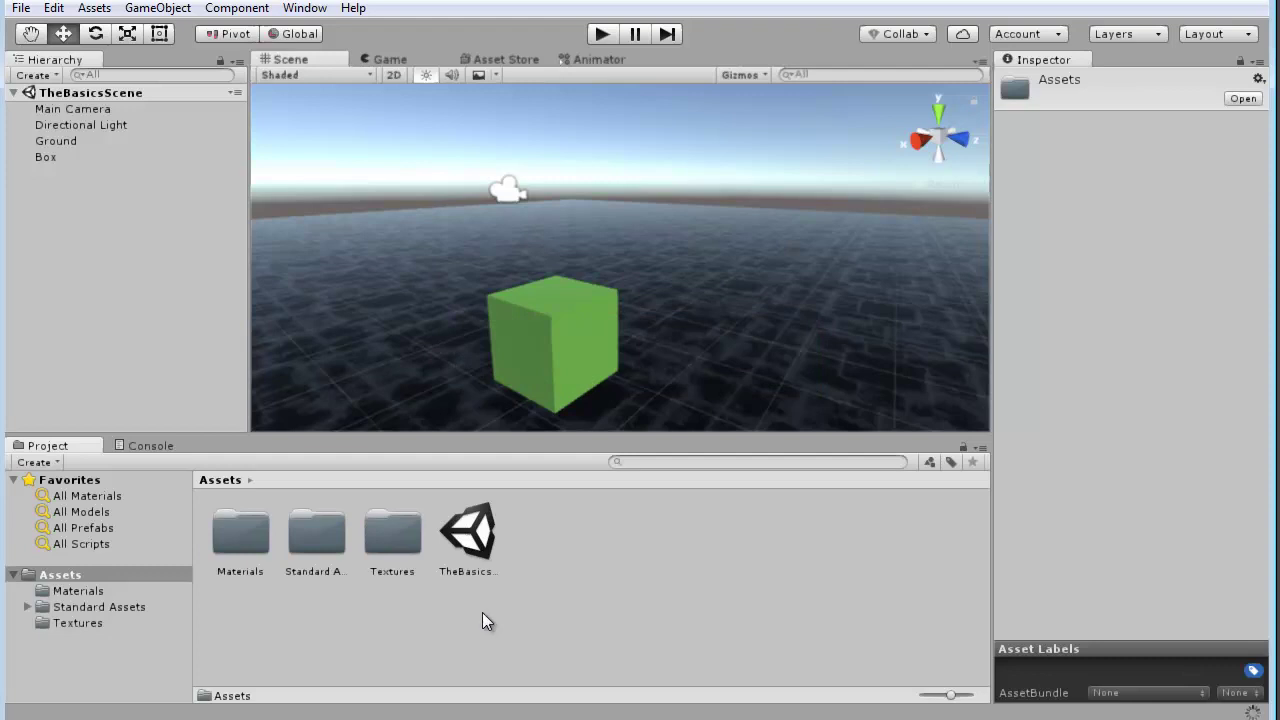
Open the Prefabs folder of FirstPersonCharacter inside Standard Assets > Characters.
left_click(360, 641)
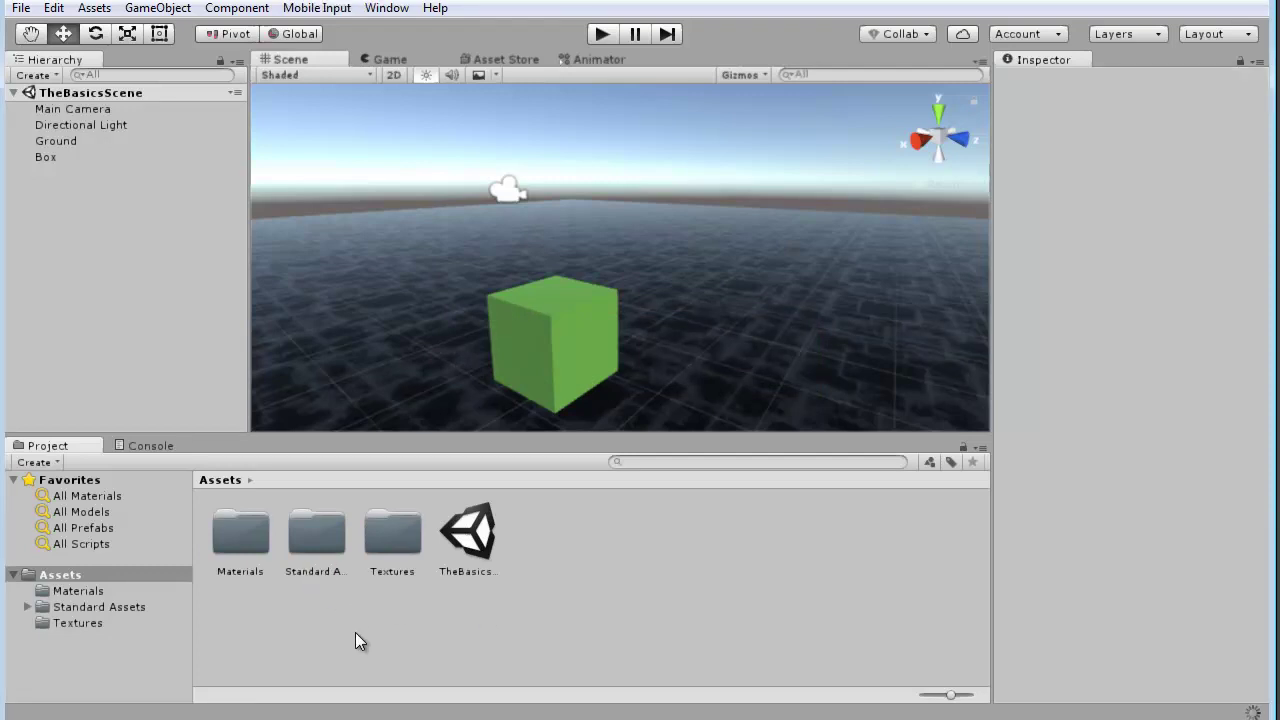
left_click(258, 540)
left_click(310, 545)
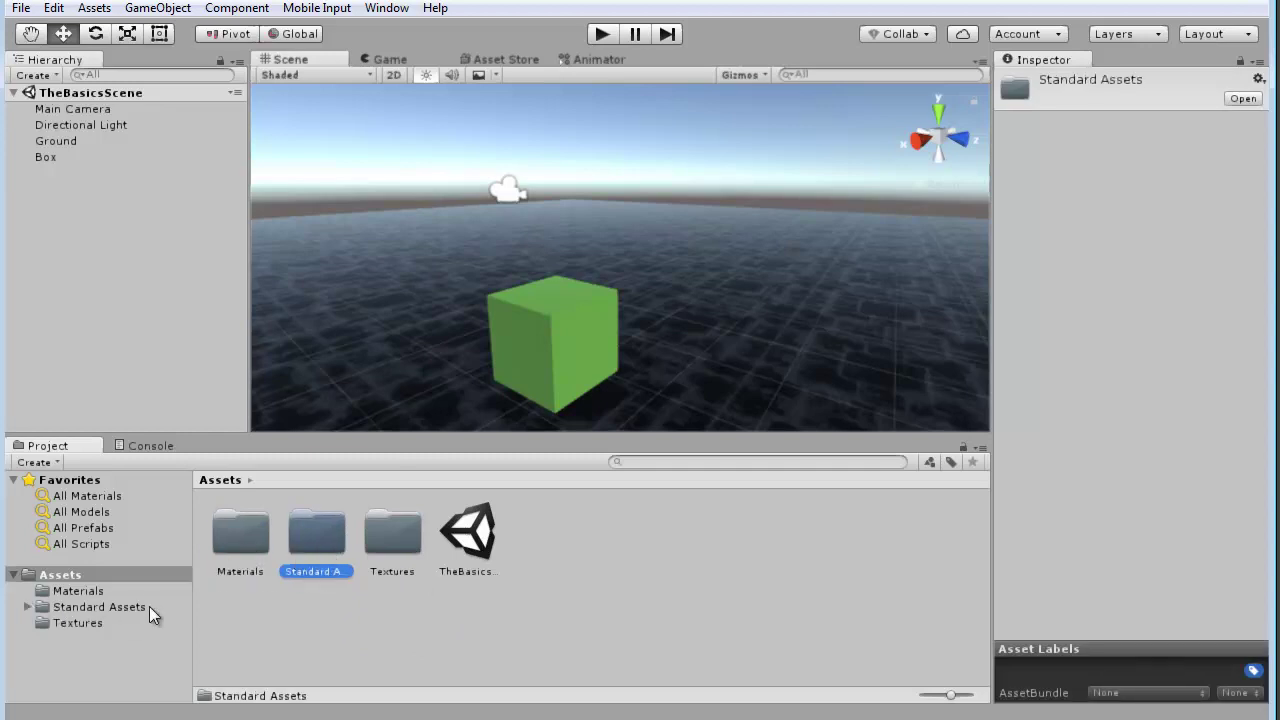
double_click(317, 537)
left_click(236, 528)
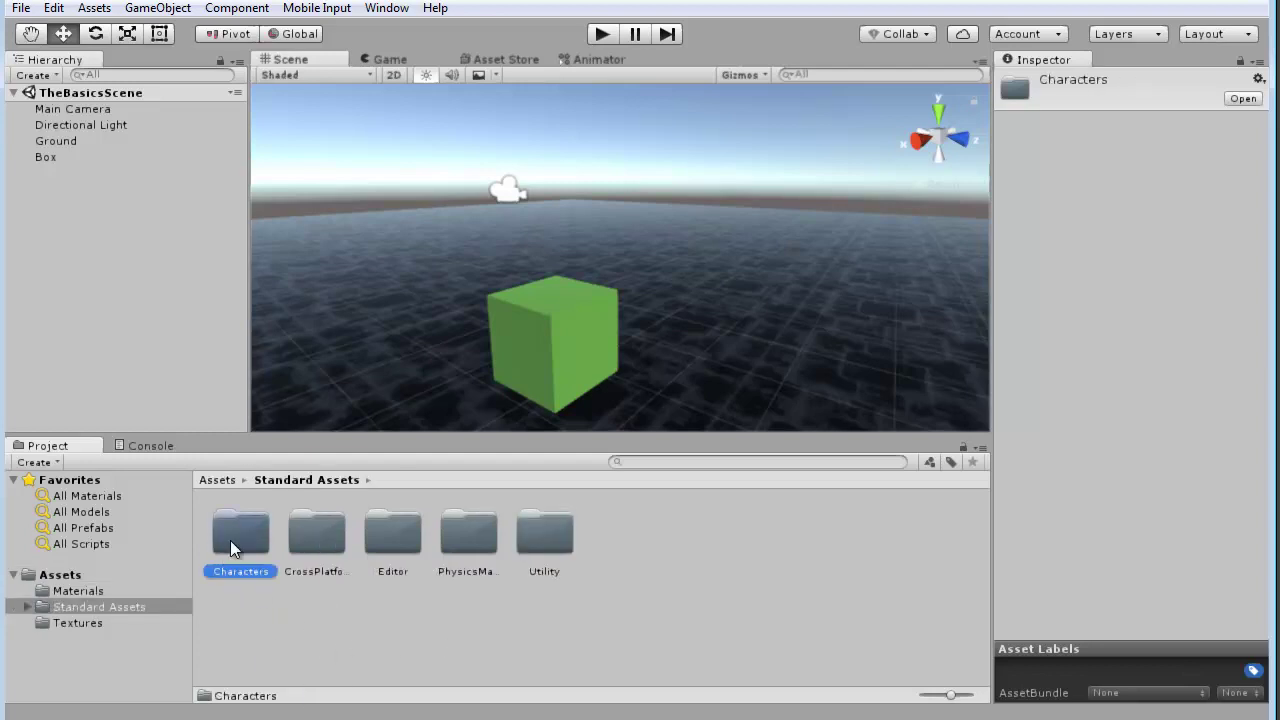
double_click(239, 530)
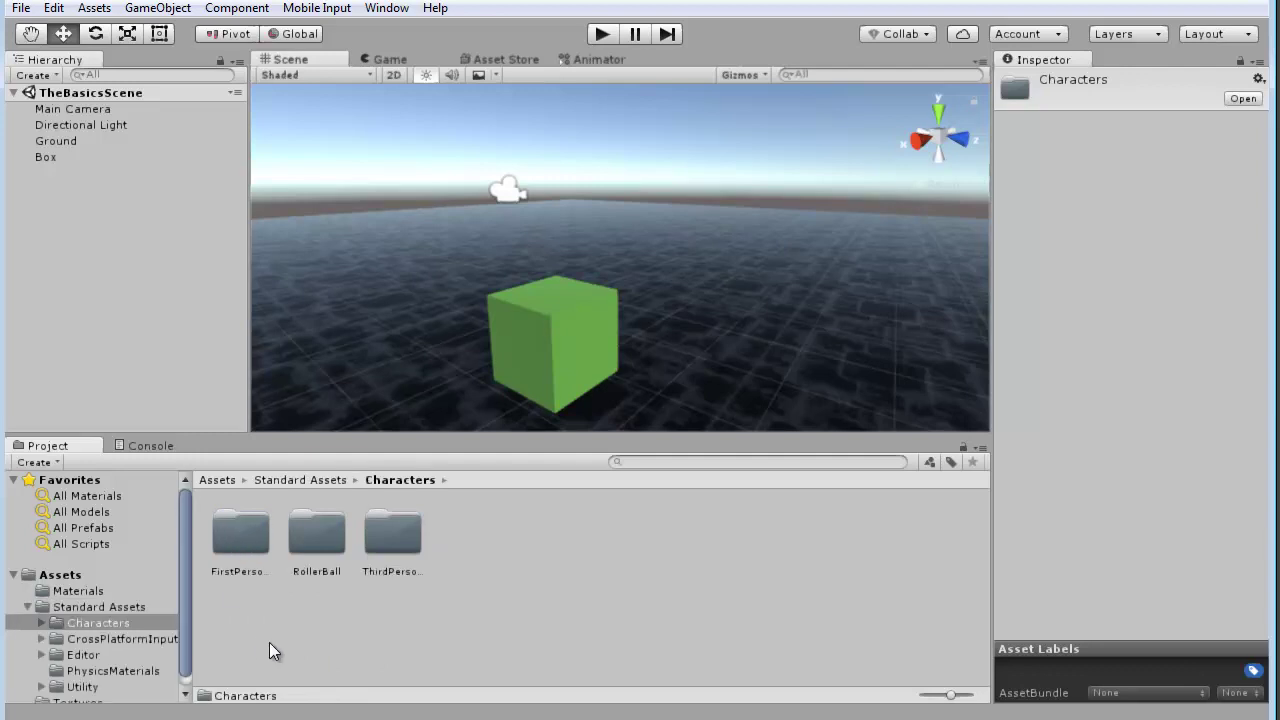
double_click(241, 520)
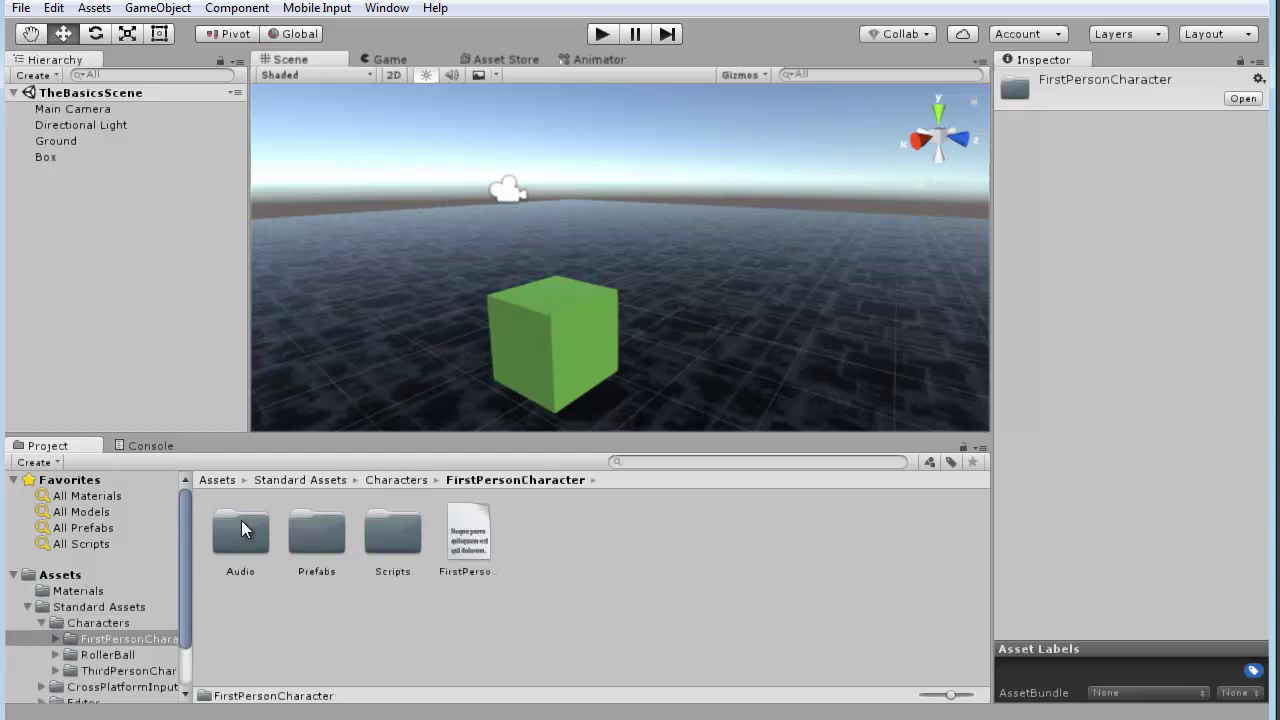
double_click(314, 535)
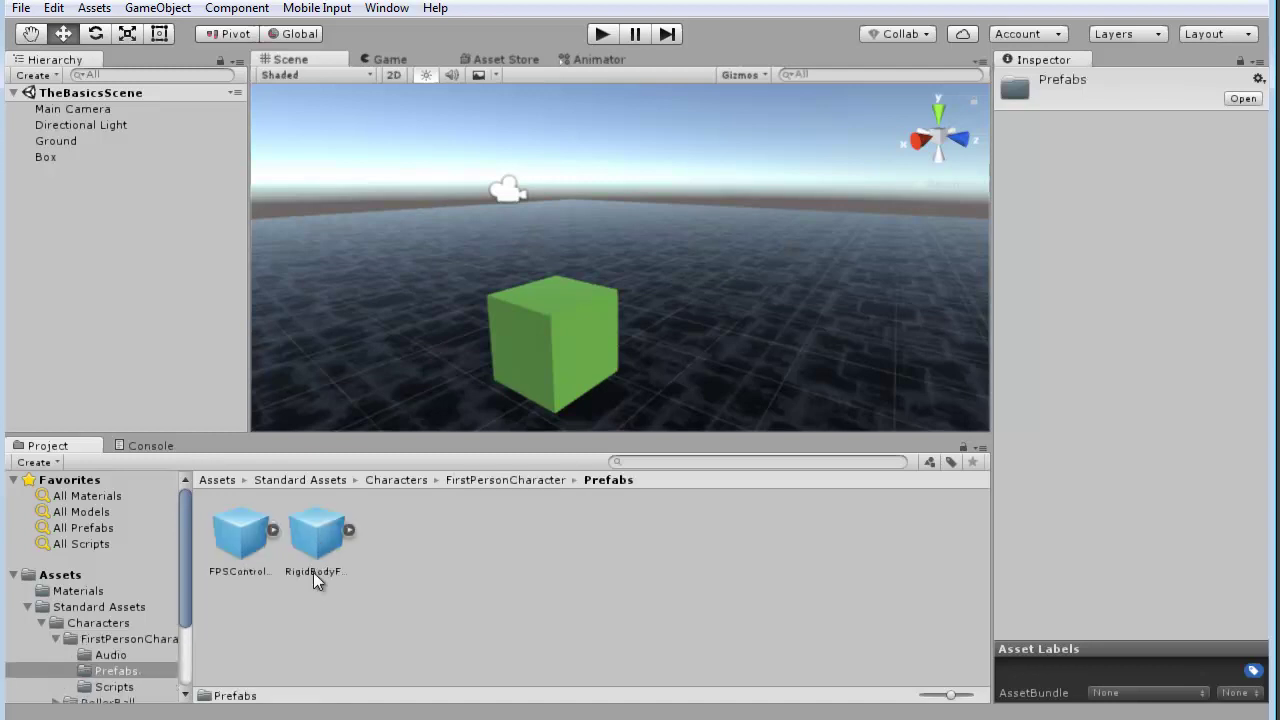
Add the FPSController prefab to TheBasicsScene hierarchy as a top-level object.
left_click(241, 545)
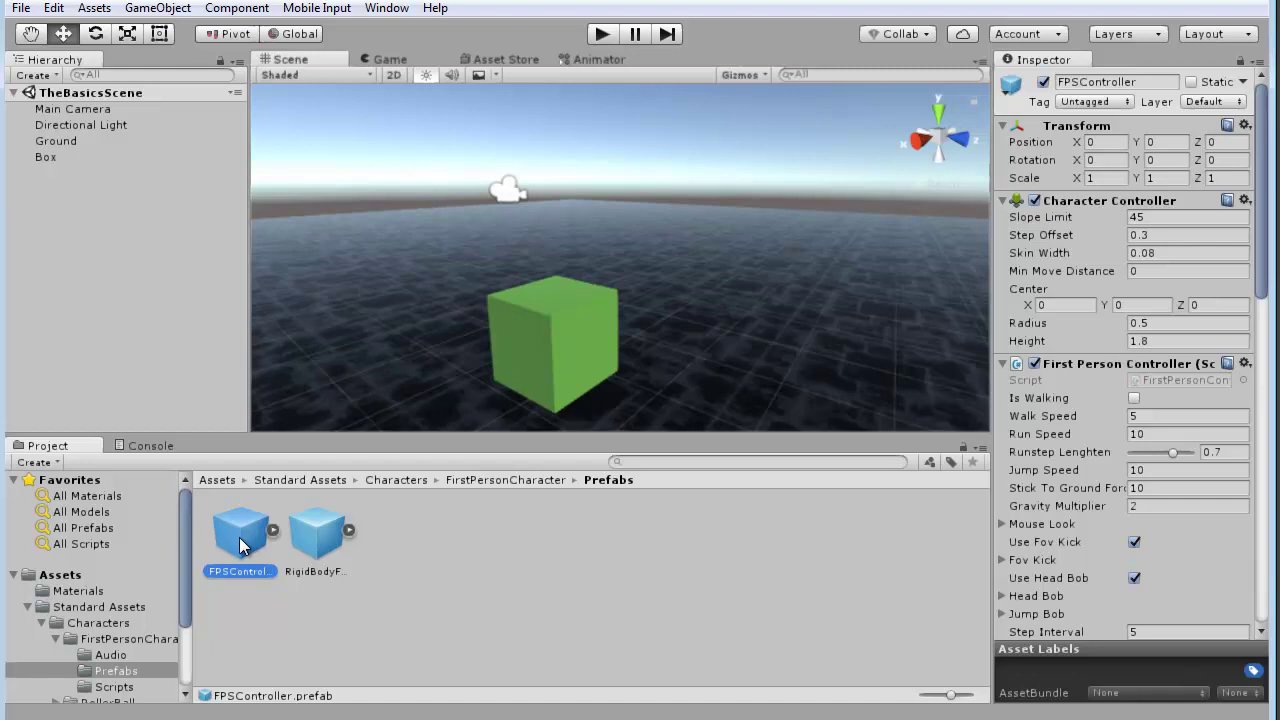
left_click_drag(239, 537, 110, 251)
left_click_drag(55, 220, 55, 220)
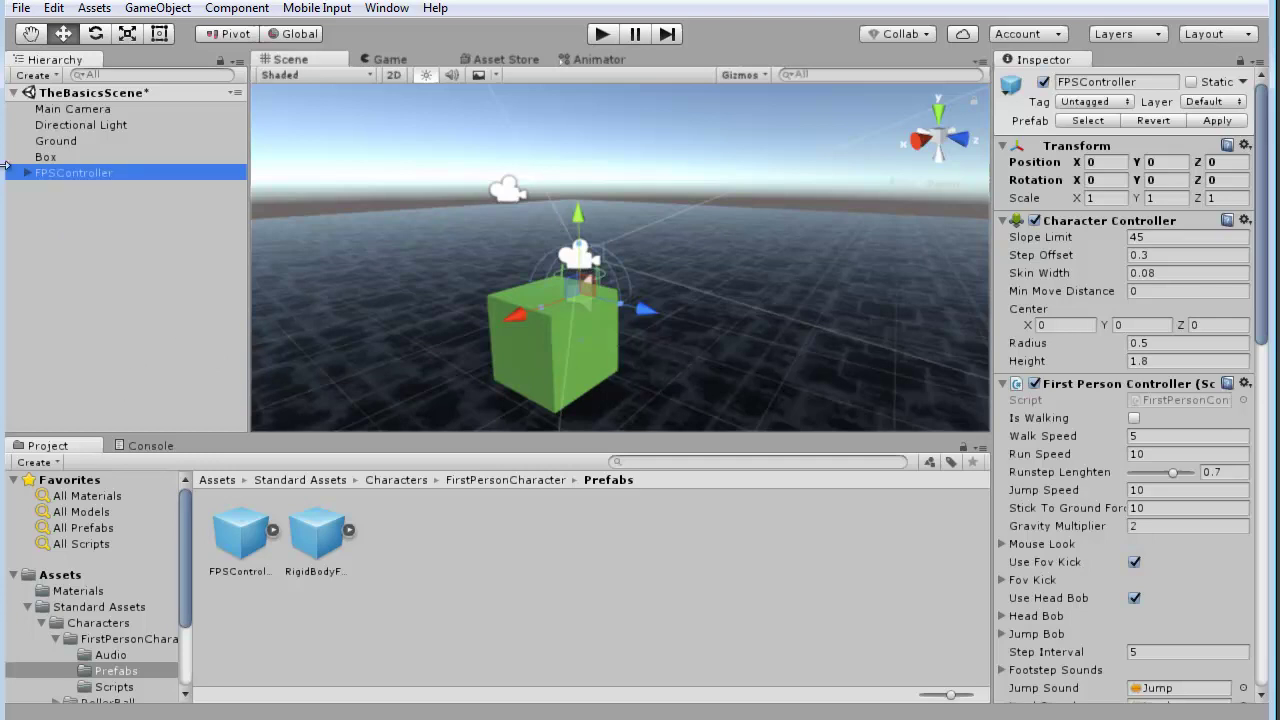
Raise the FPSController vertically to a Y position of about 0.93 so its capsule sits above the ground.
left_click(579, 298)
key("f")
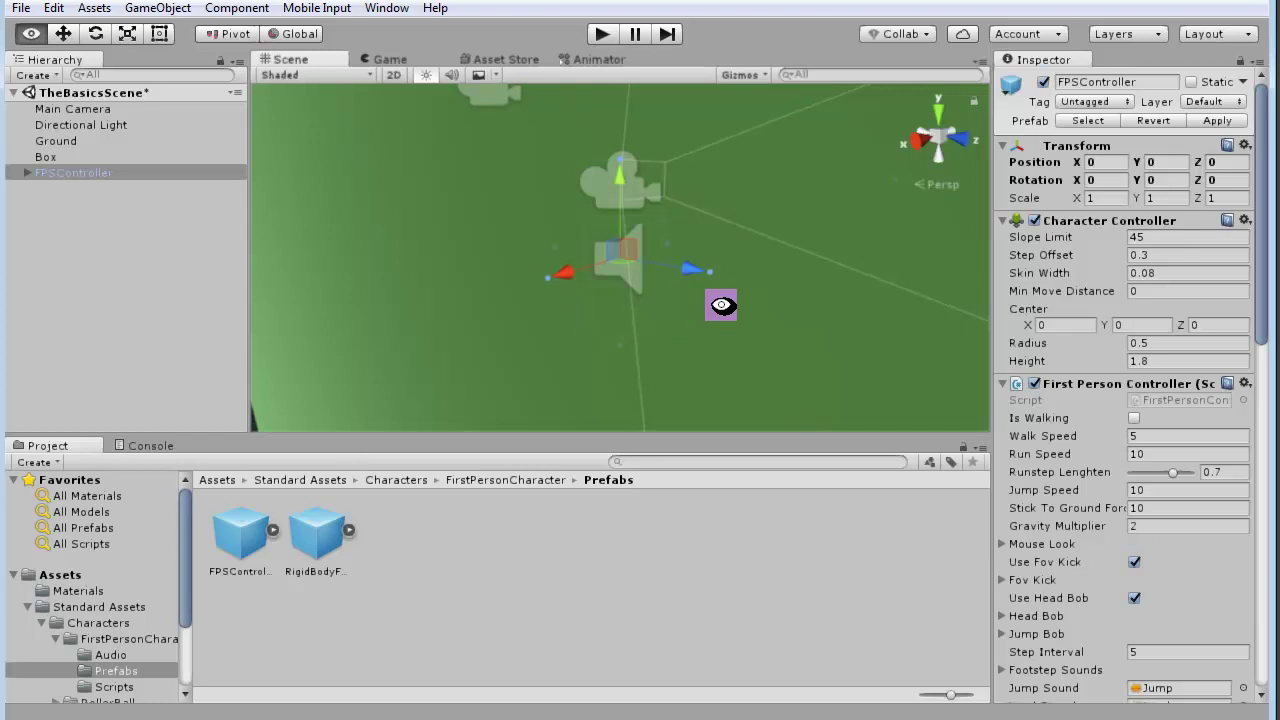
left_click_drag(723, 305, 349, 336, "alt")
right_click_drag(349, 336, 584, 268, "alt")
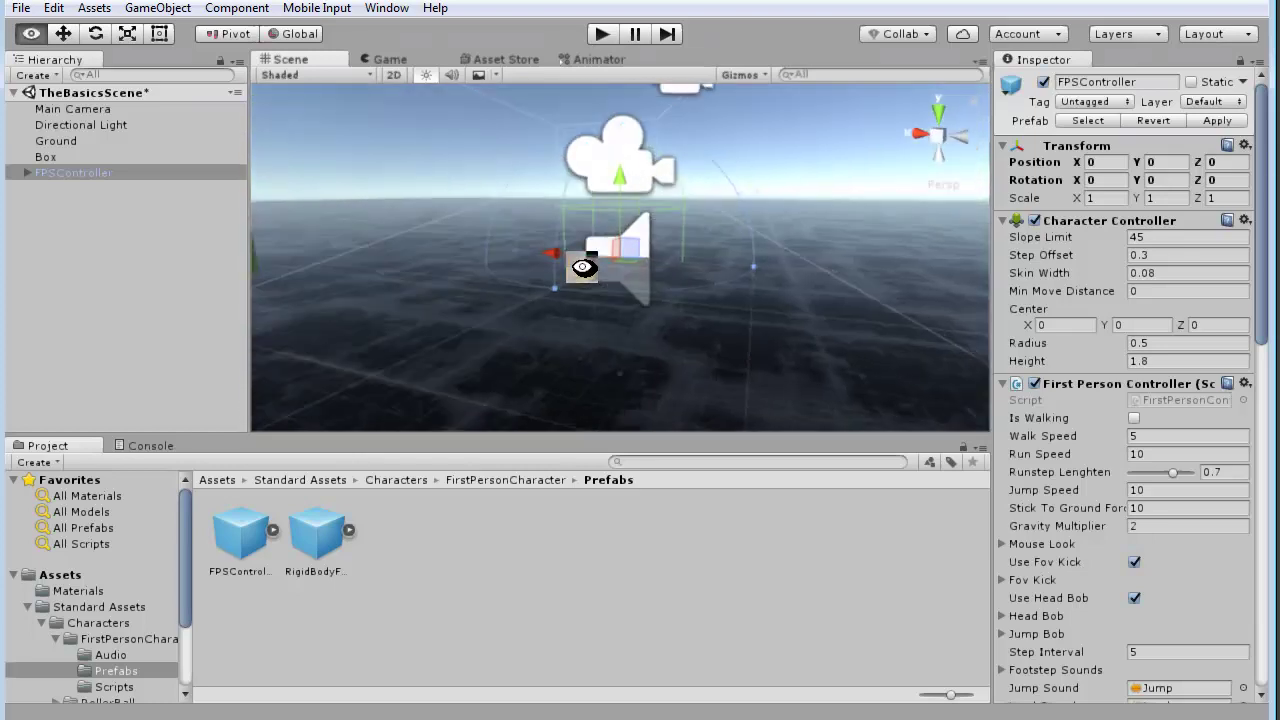
left_click_drag(583, 267, 666, 340, "alt")
scroll(571, 340, "down", 2)
left_click_drag(571, 340, 577, 349, "alt")
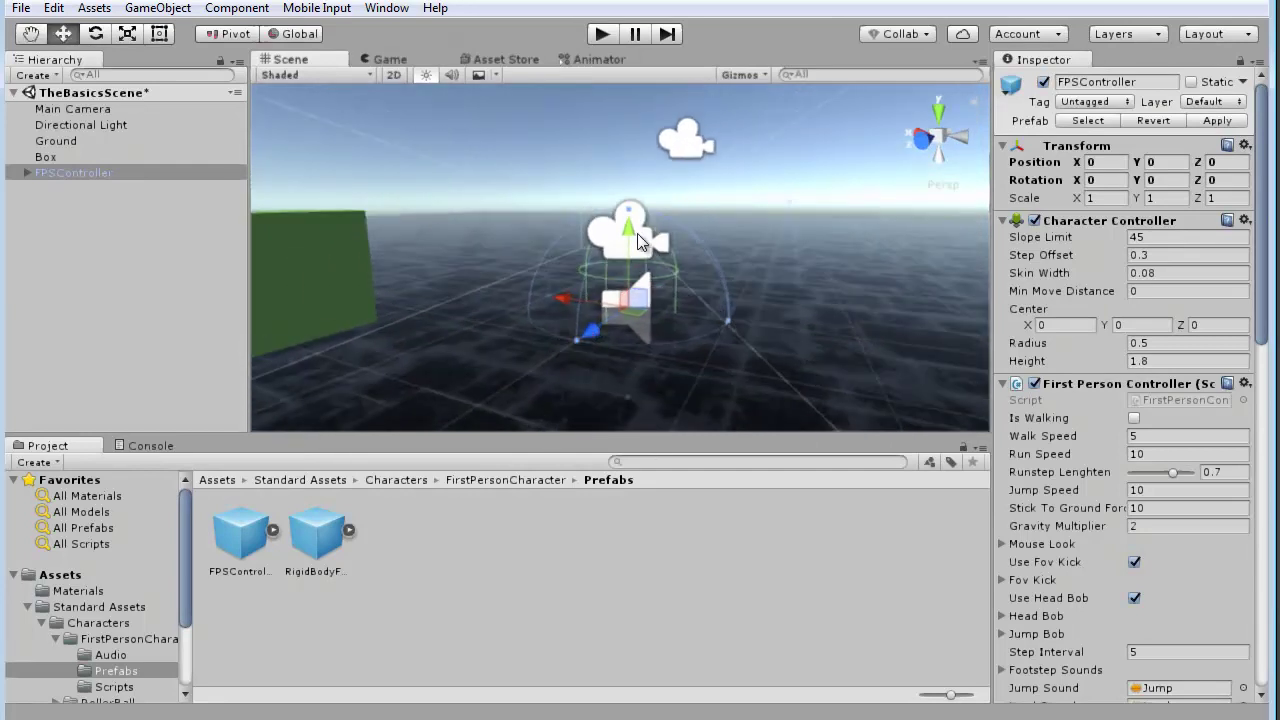
left_click_drag(629, 231, 632, 148)
middle_click_drag(632, 148, 645, 237)
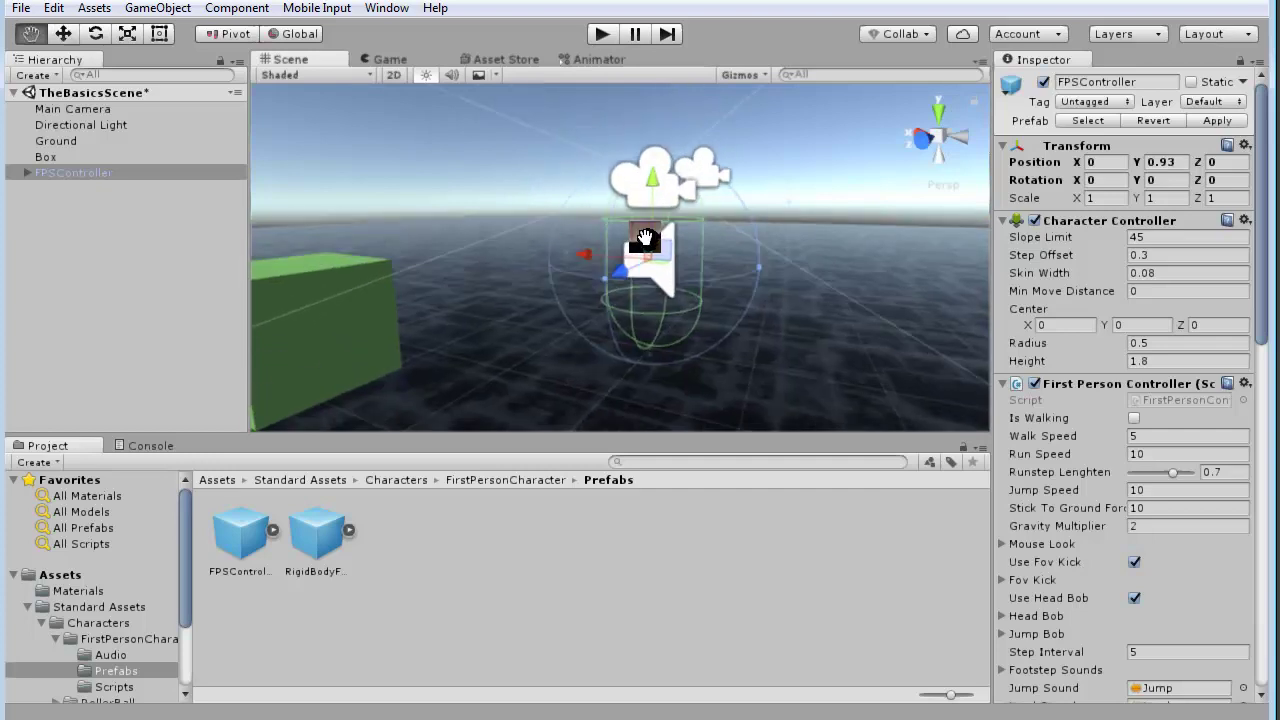
left_click_drag(645, 237, 635, 265, "alt")
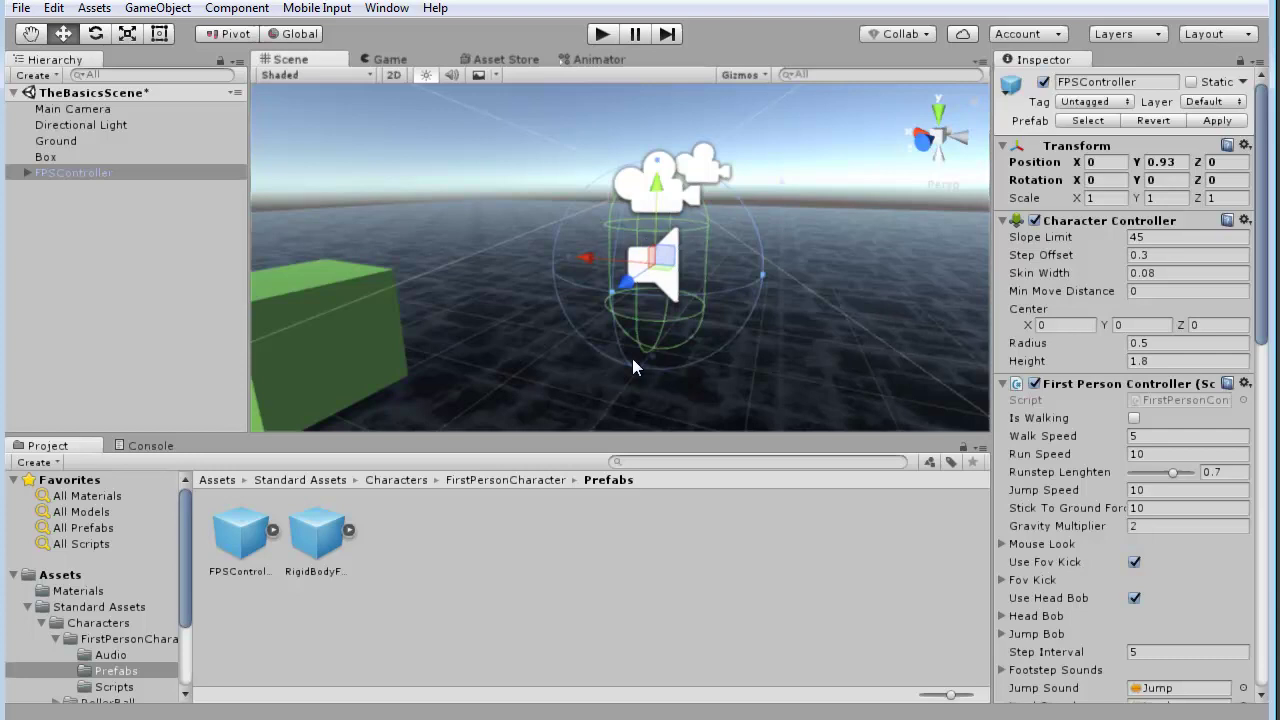
Examine the FPSController's capsule from several sides, checking its clearance above the ground and its placement relative to the box and Main Camera.
left_click_drag(794, 357, 807, 278, "alt")
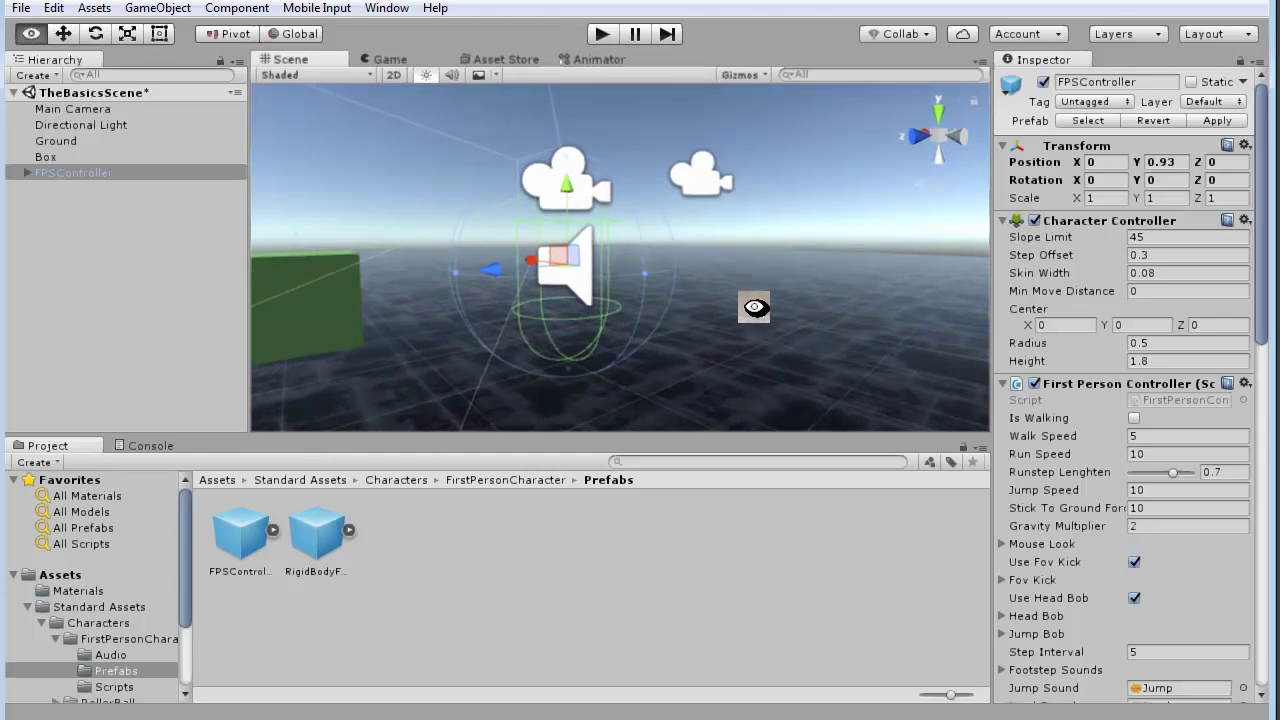
left_click_drag(760, 307, 757, 266, "alt")
right_click_drag(514, 286, 888, 298, "alt")
left_click_drag(888, 298, 663, 257, "alt")
left_click_drag(474, 207, 488, 316, "alt")
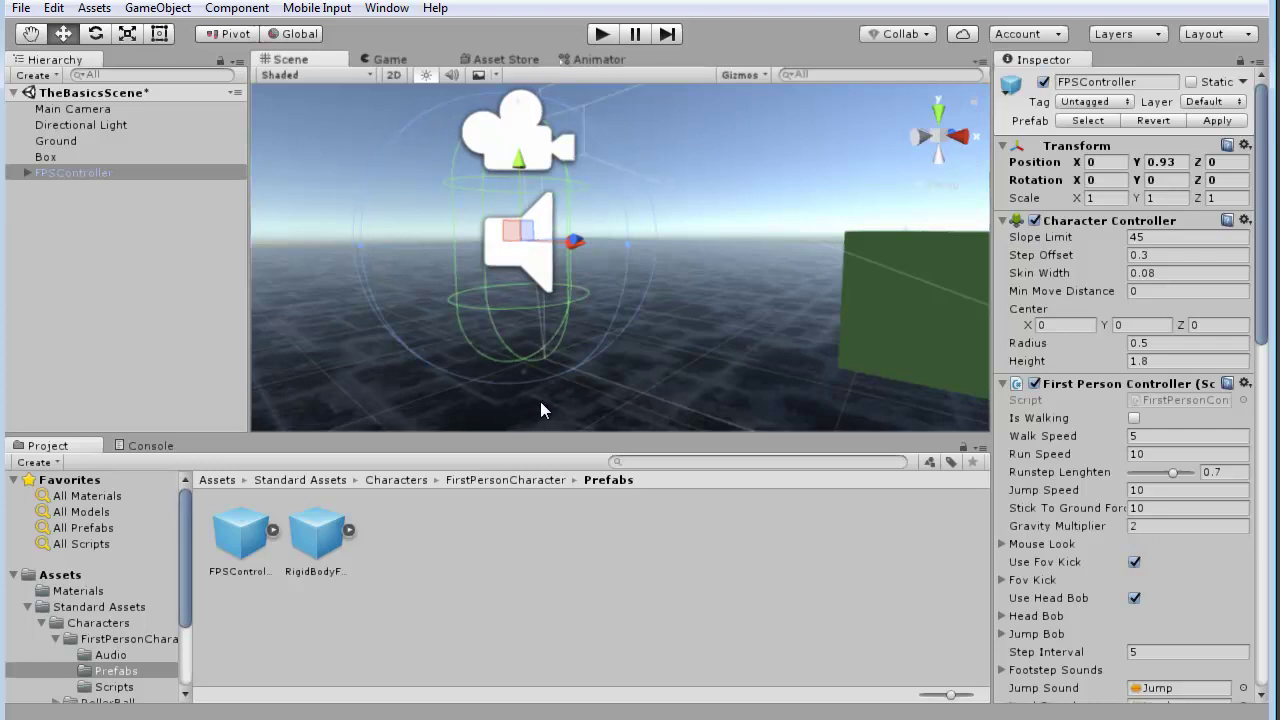
left_click_drag(521, 356, 944, 303, "alt")
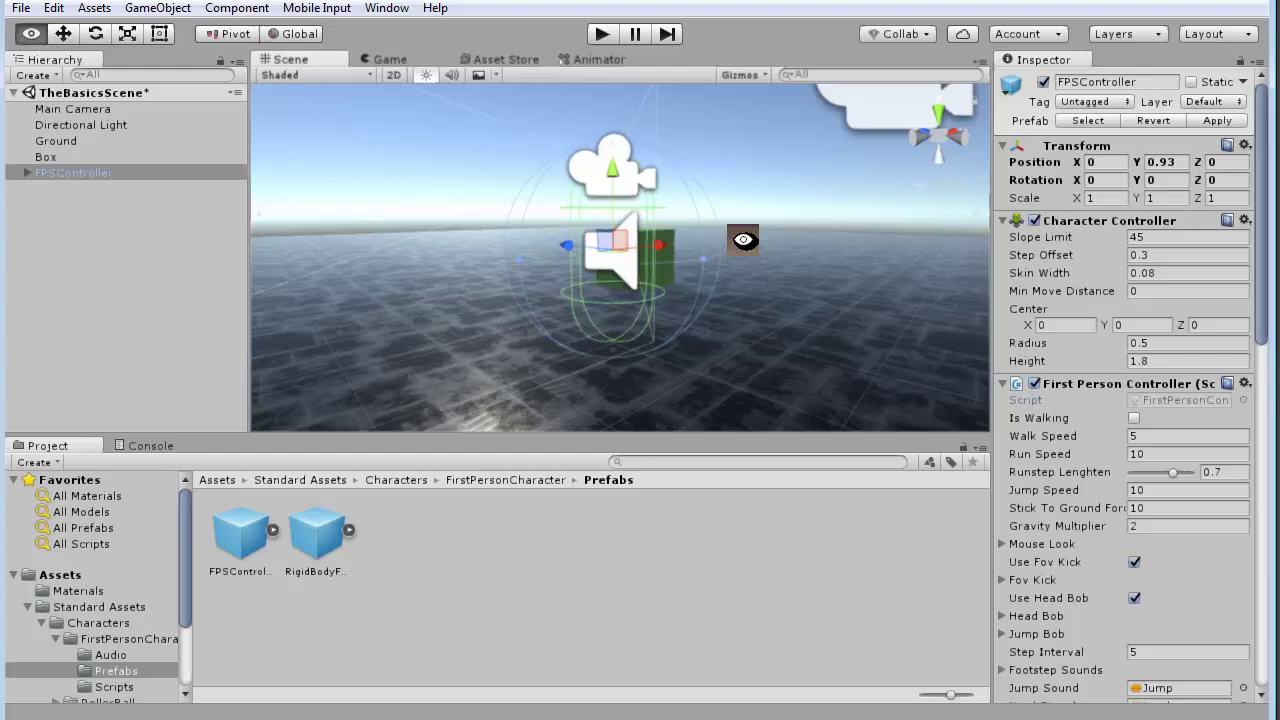
right_click_drag(743, 240, 816, 269, "alt")
middle_click_drag(814, 269, 723, 249)
left_click_drag(723, 249, 862, 399, "alt")
right_click_drag(862, 399, 738, 383, "alt")
left_click_drag(738, 383, 700, 320, "alt")
right_click_drag(685, 330, 571, 271, "alt")
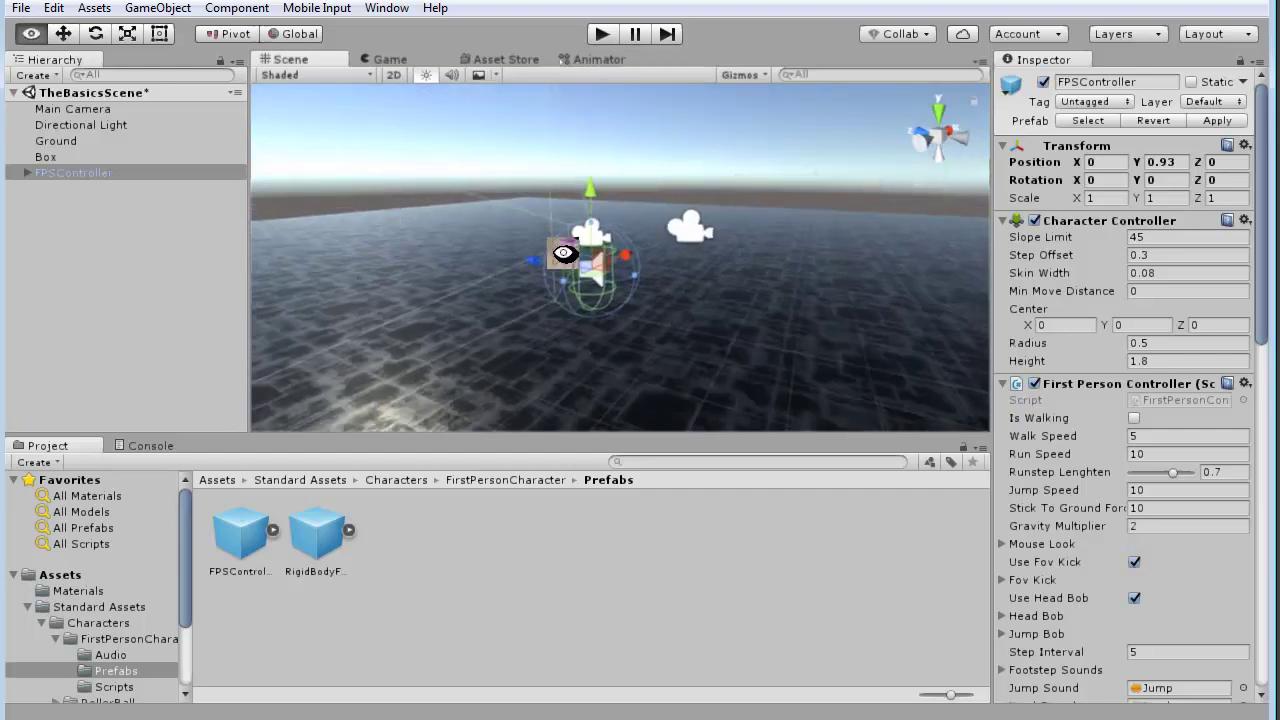
left_click_drag(571, 271, 703, 274, "alt")
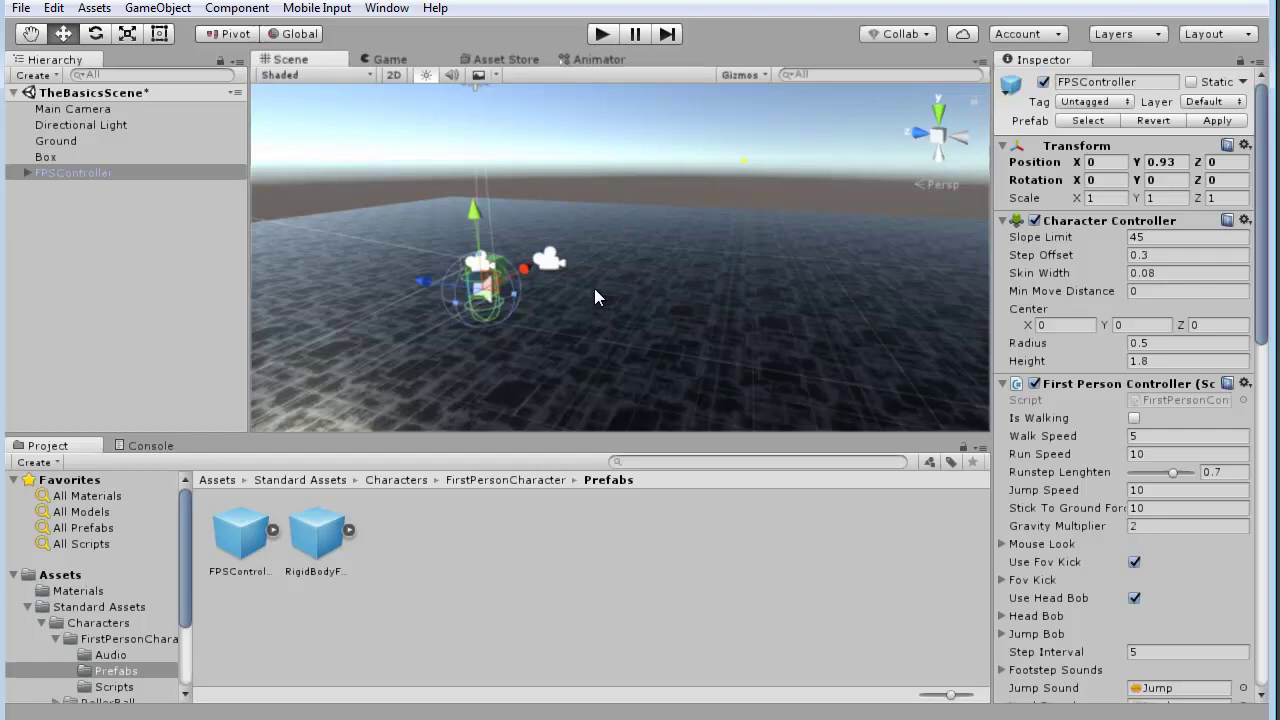
left_click_drag(789, 286, 423, 269, "alt")
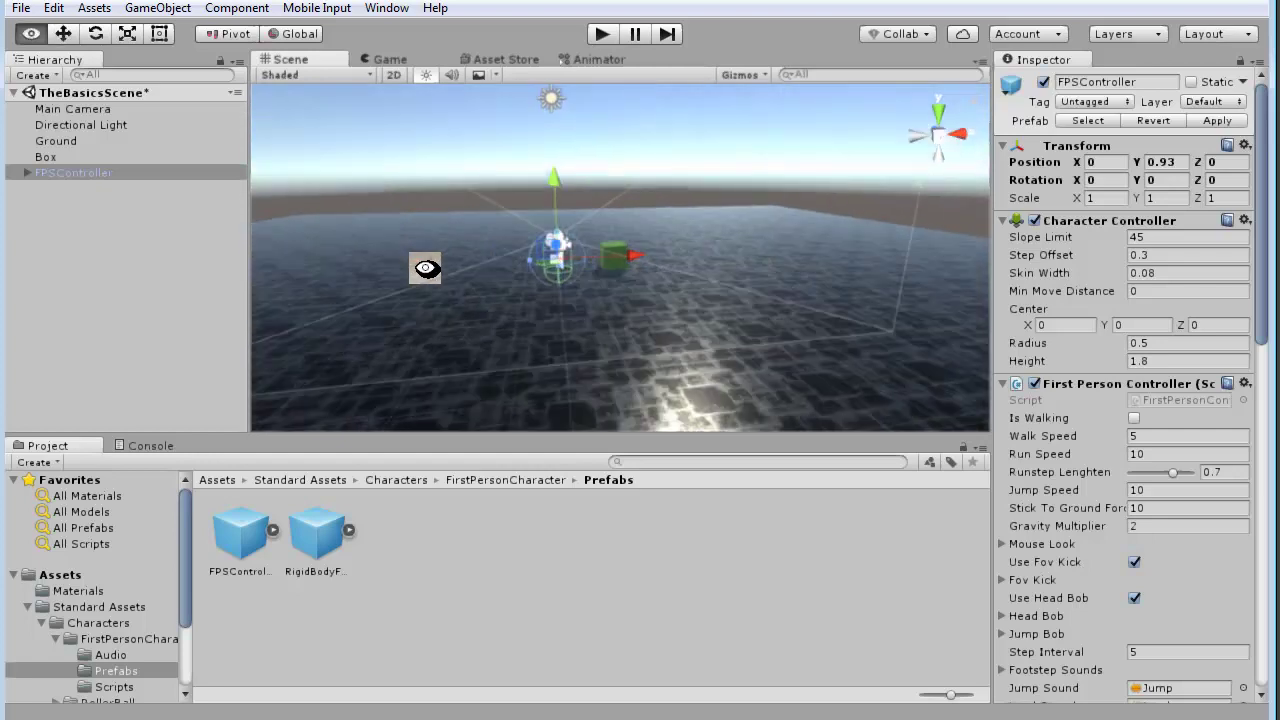
right_click_drag(423, 269, 1003, 281, "alt")
left_click_drag(975, 290, 630, 115, "alt")
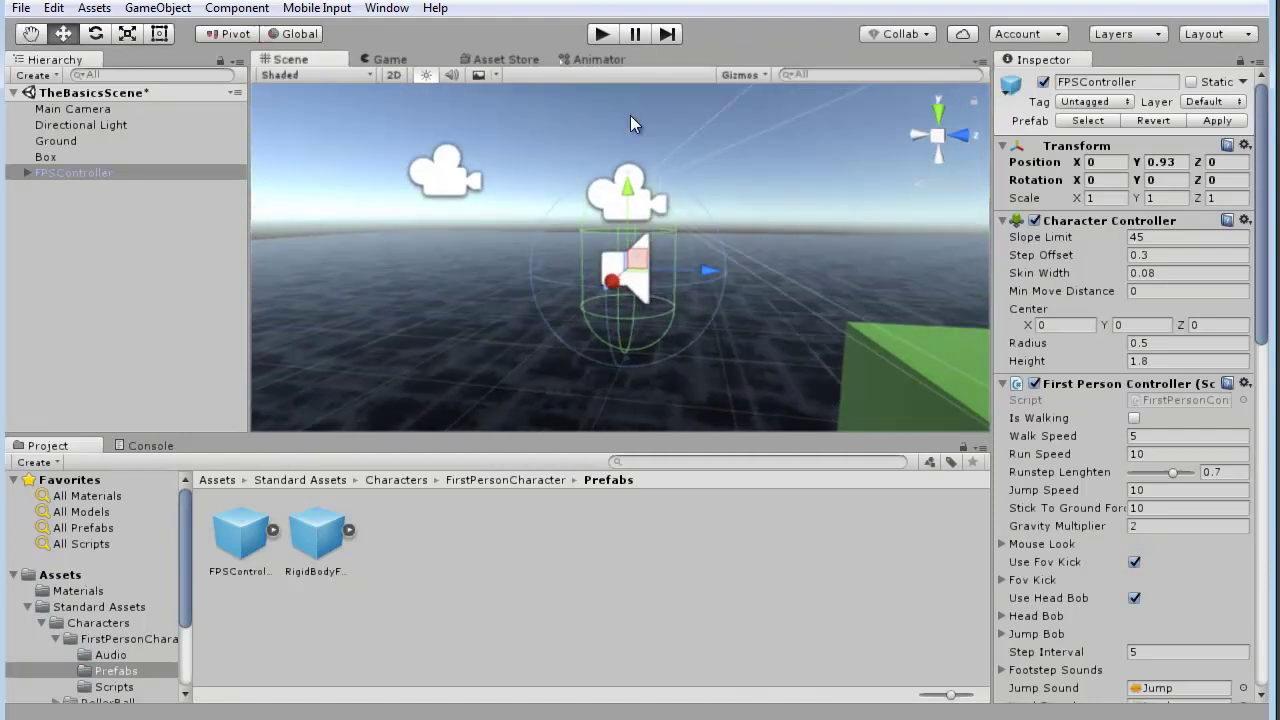
Play-test TheBasicsScene by walking forward and backward, turning around and jumping with the FPSController, and end the test.
left_click(601, 34)
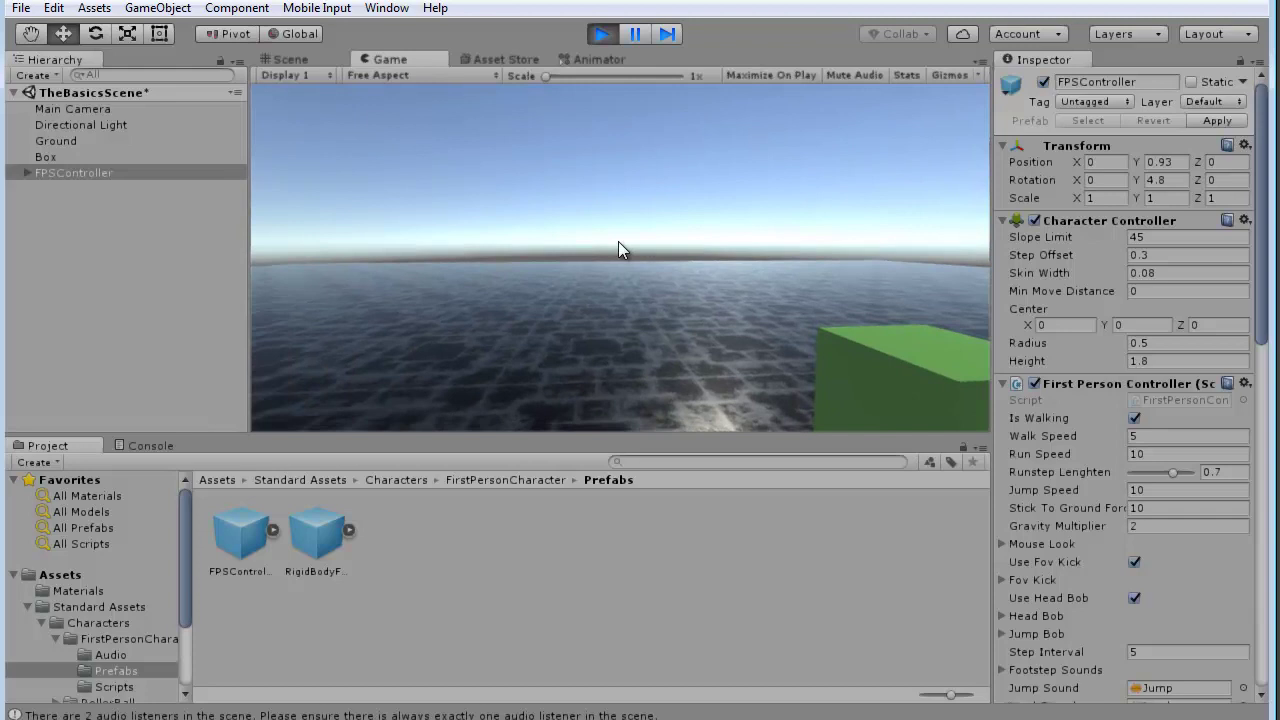
key("w")
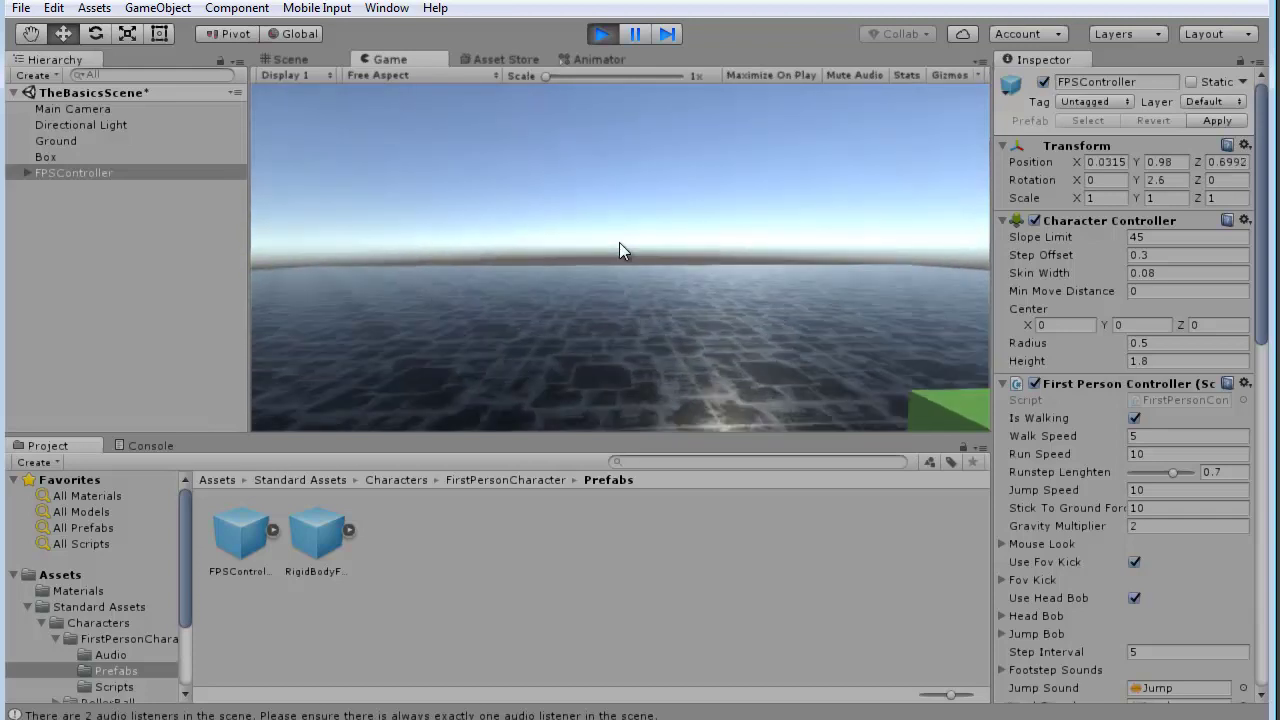
key("w")
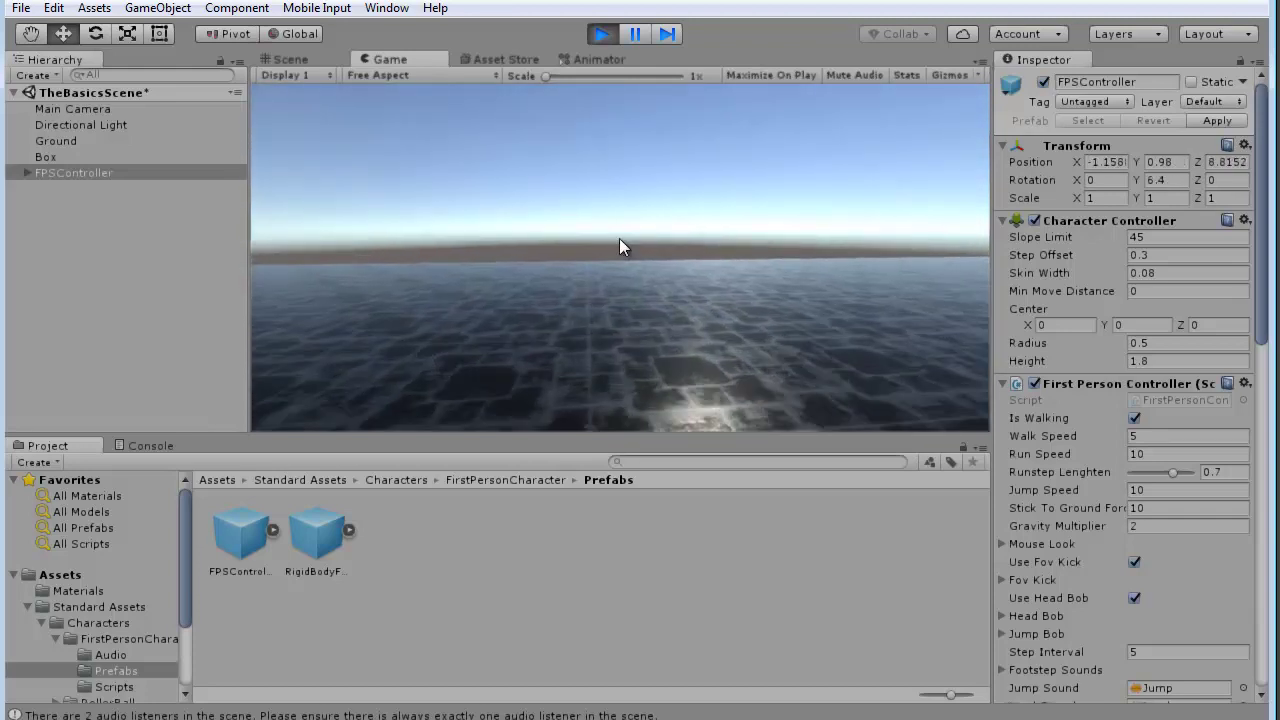
key("w")
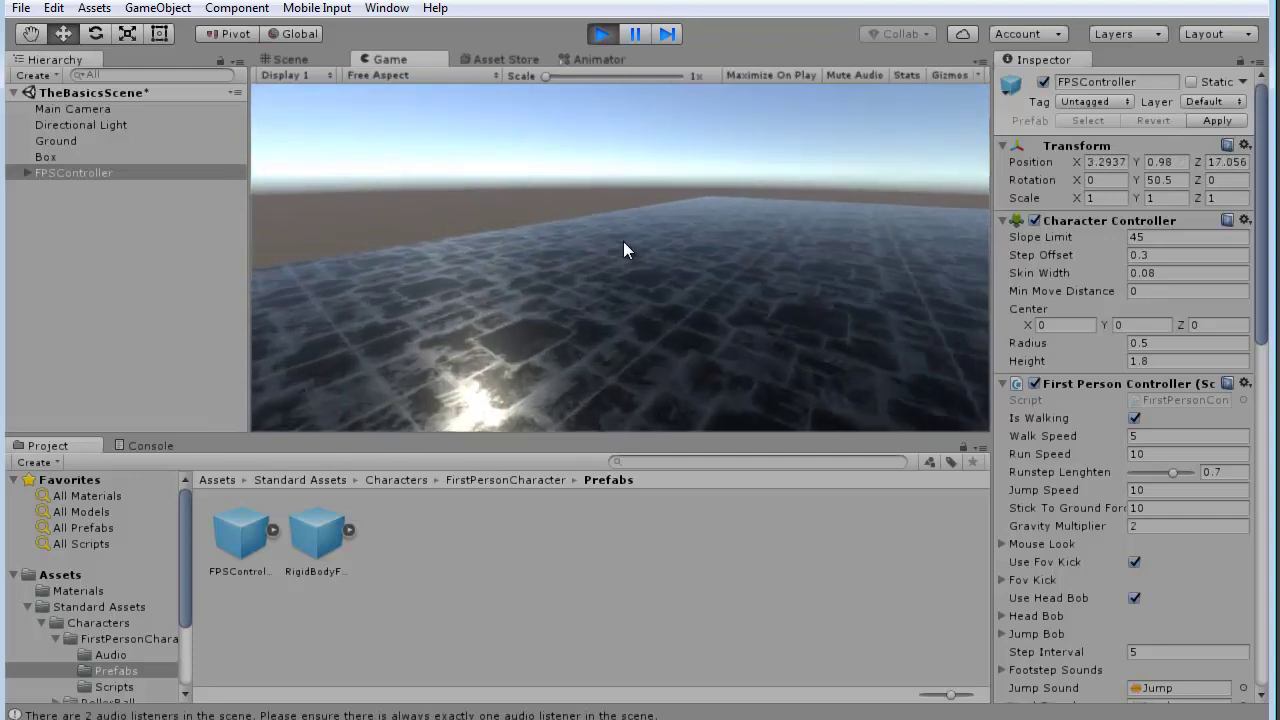
key("w")
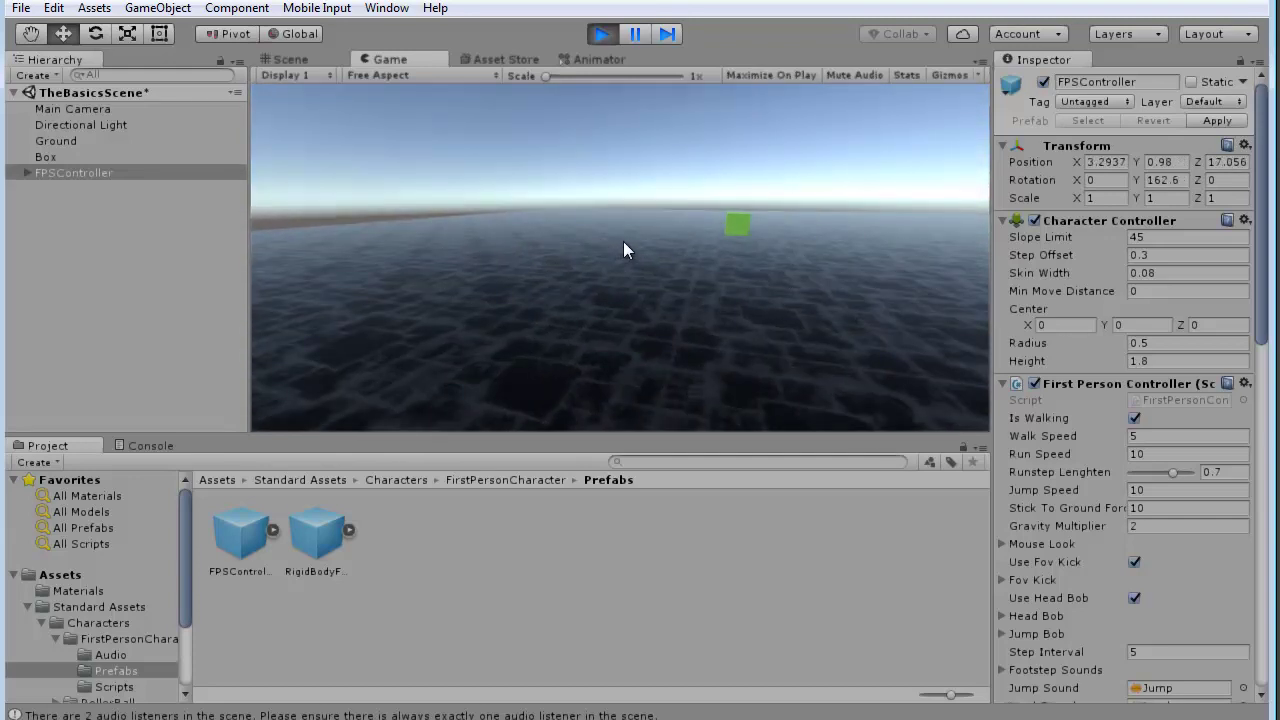
key("w")
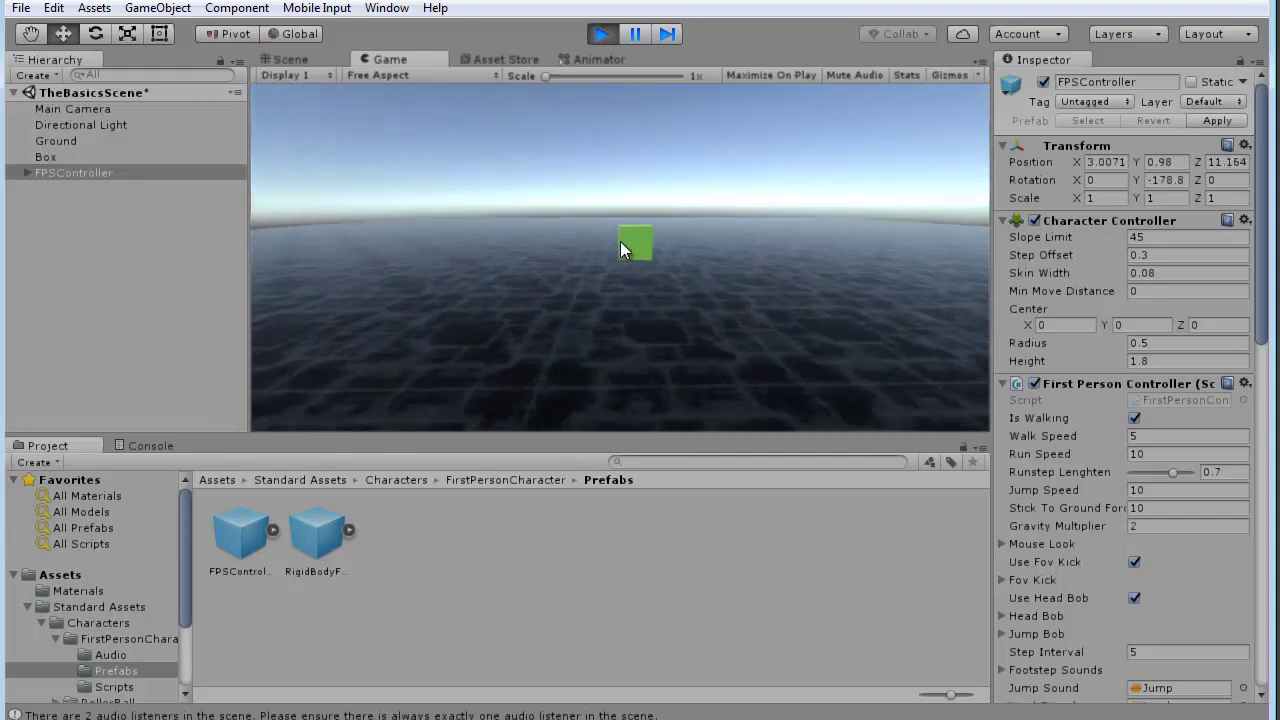
key("space")
key("w")
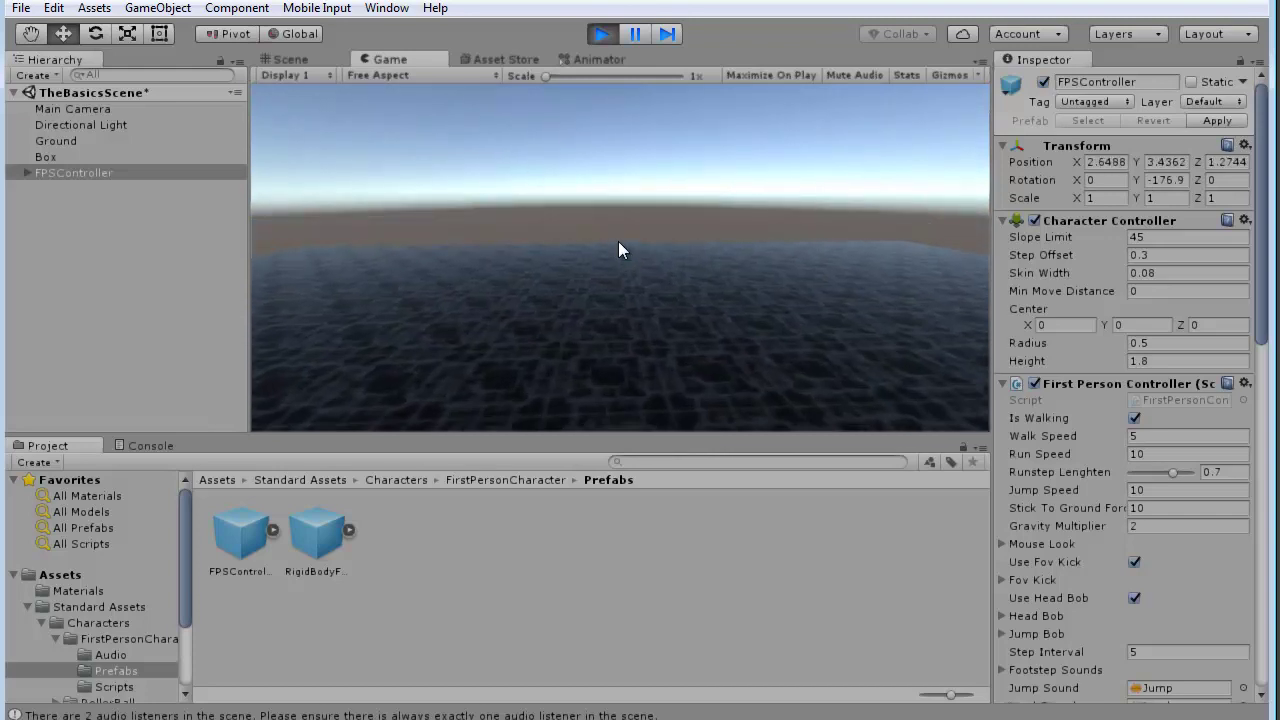
key("s")
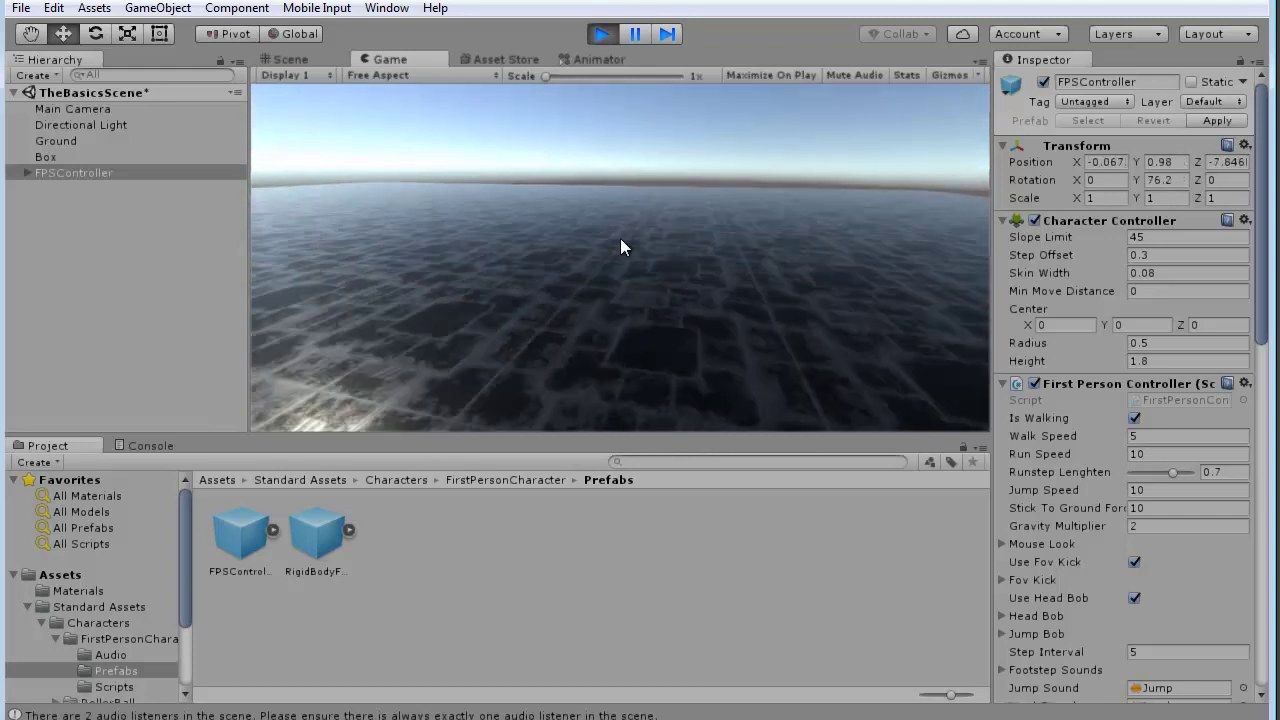
key("w")
key("w")
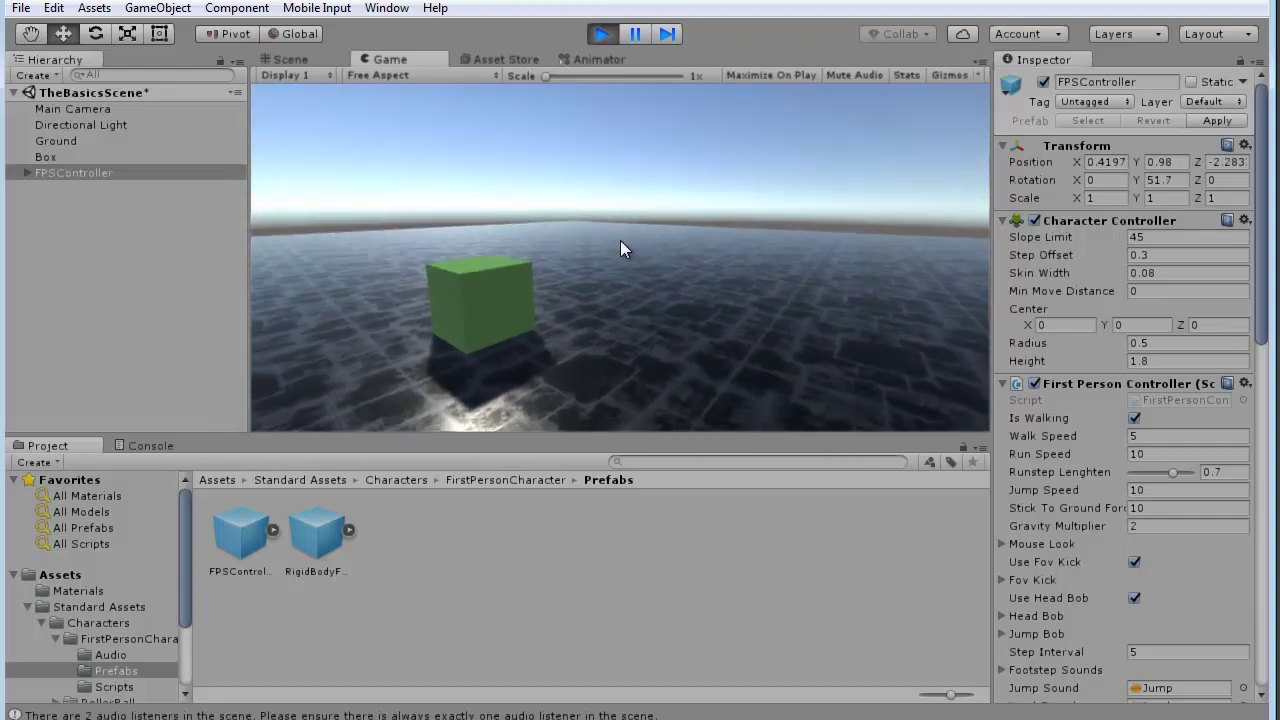
left_click(601, 36)
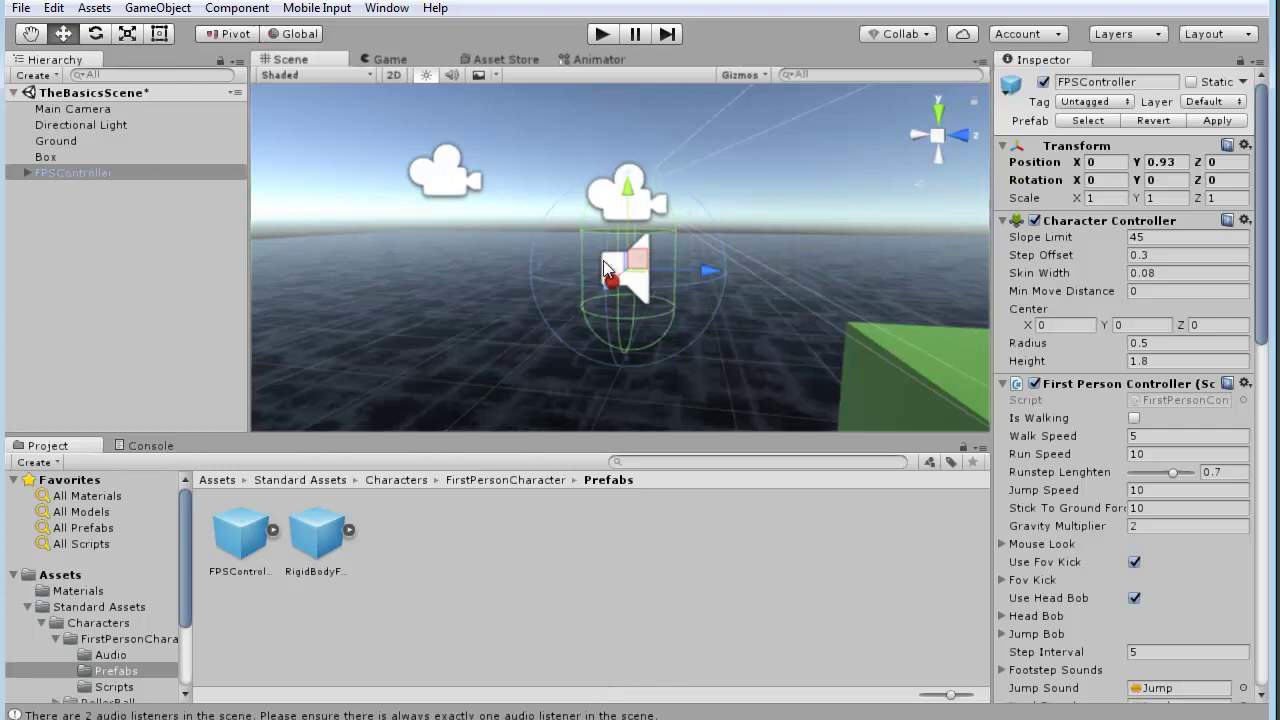
Examine the components of the FPSController and its FirstPersonCharacter child, including the Camera, Audio Source and Audio Listener.
left_click(26, 174)
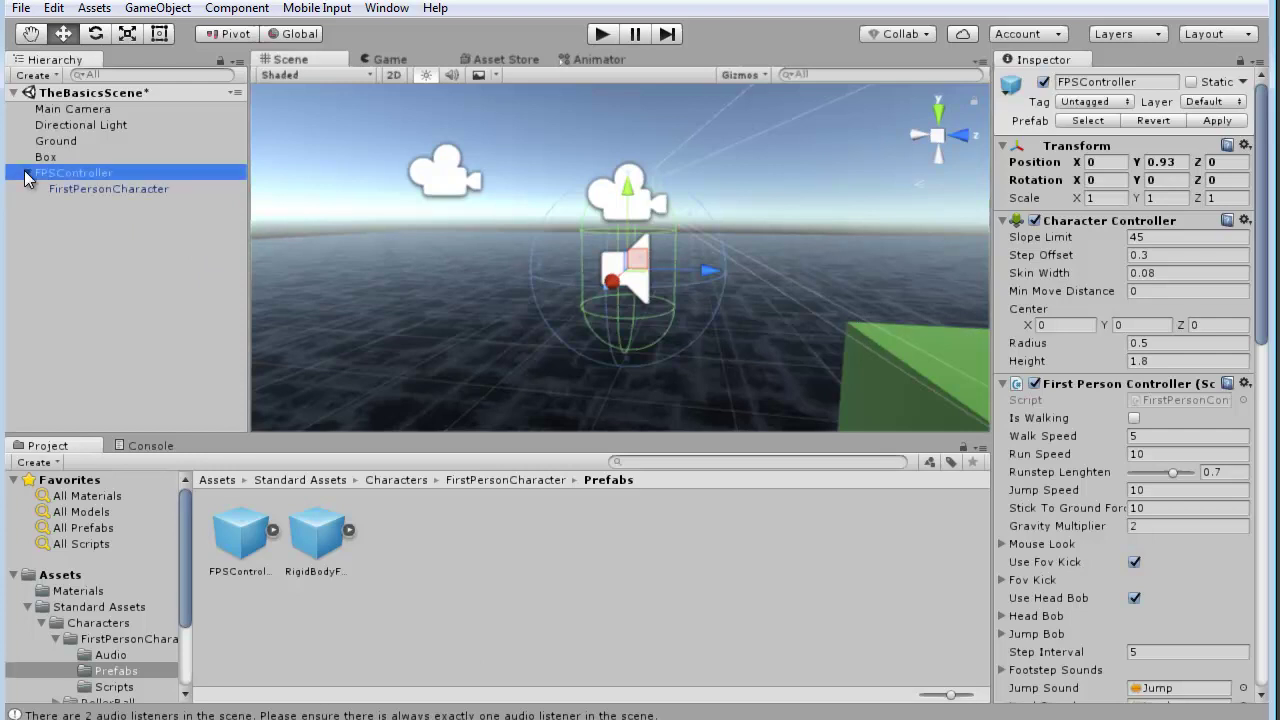
left_click(73, 189)
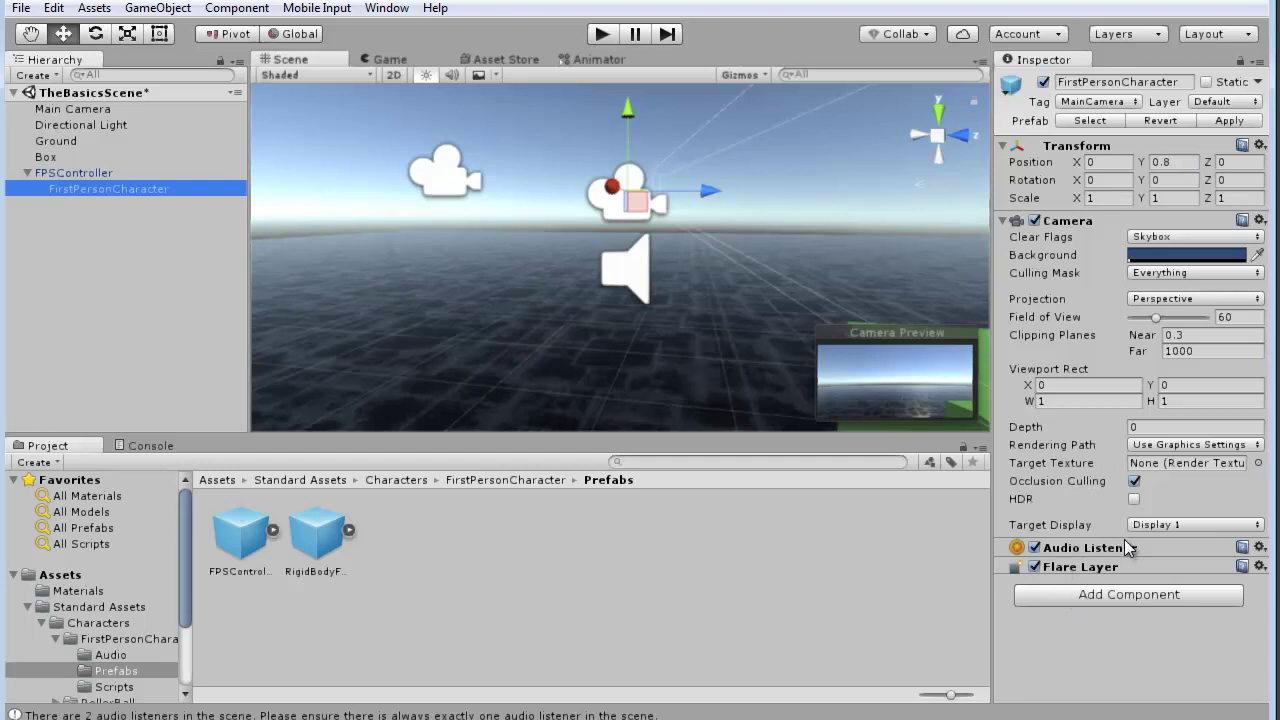
left_click(74, 176)
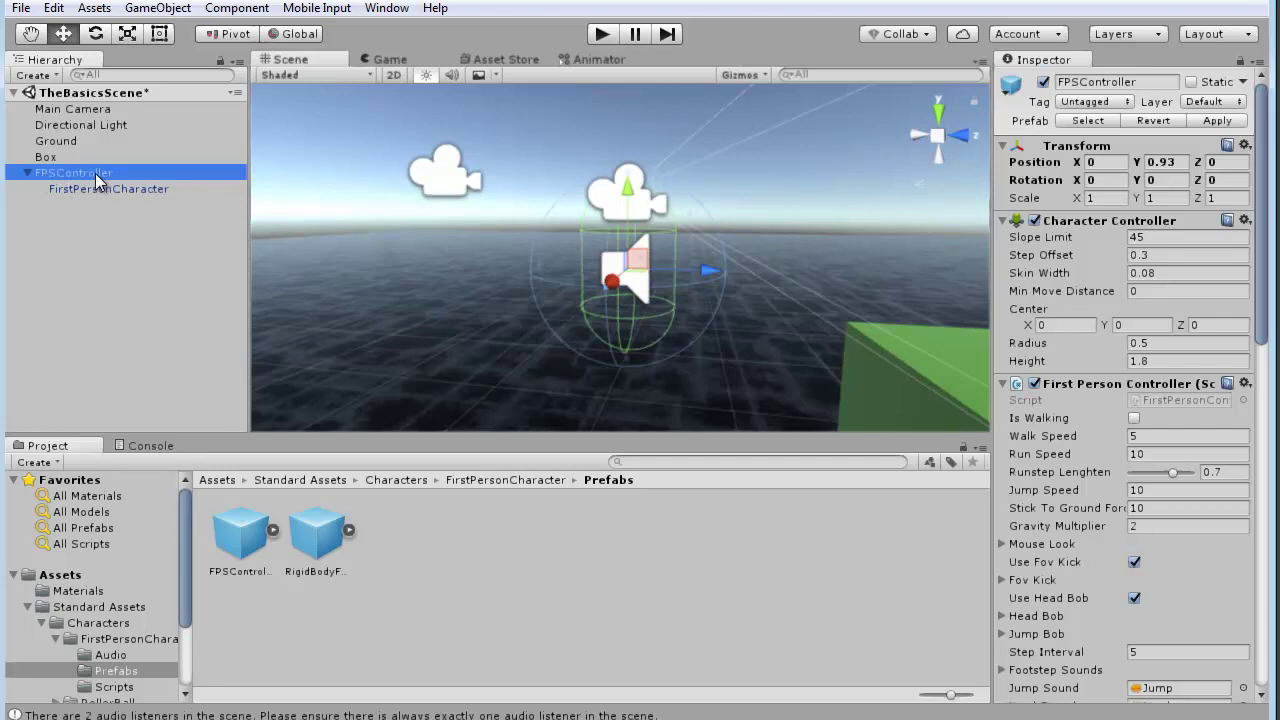
scroll(1125, 433, "down", 12)
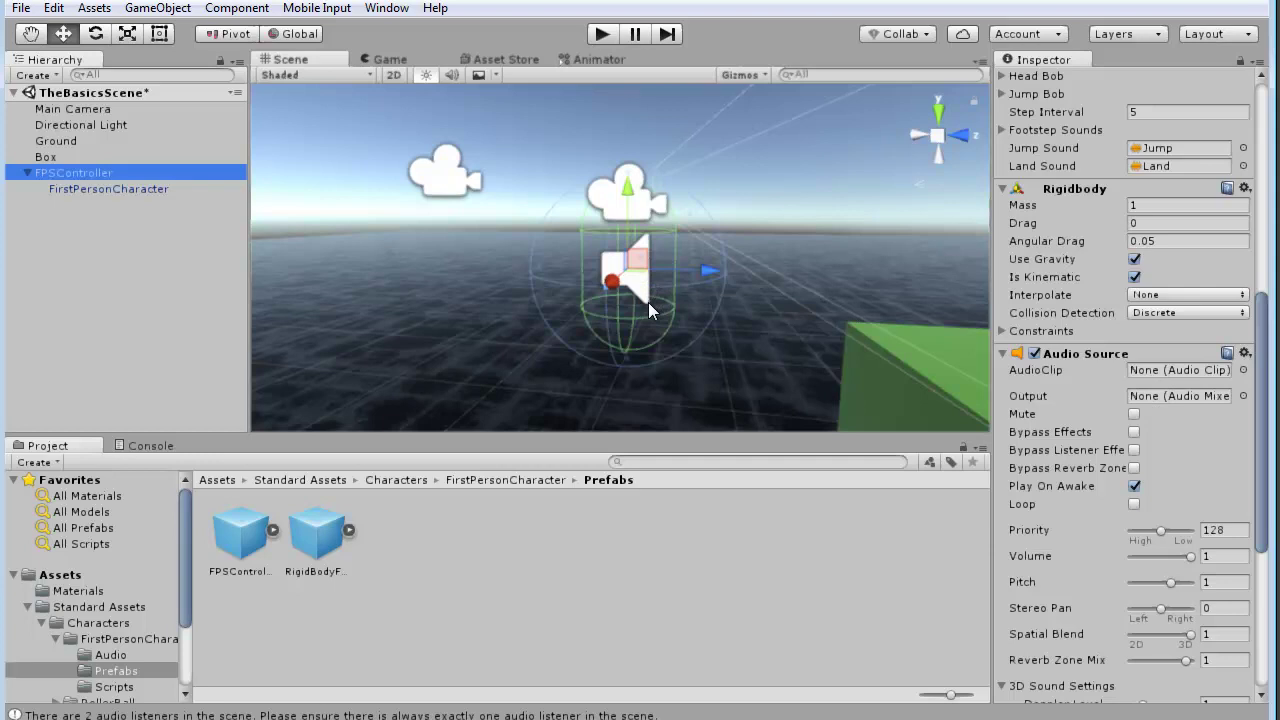
left_click(93, 189)
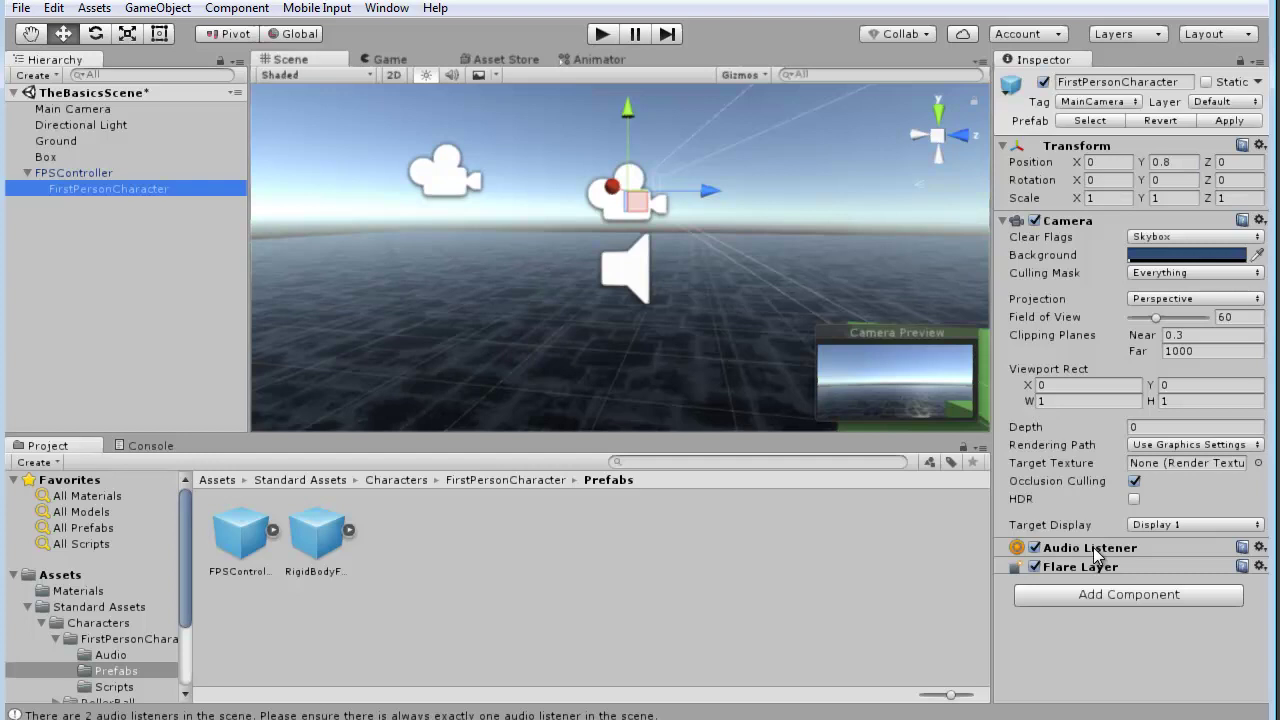
Remove the Audio Listener component from the Main Camera.
left_click(440, 162)
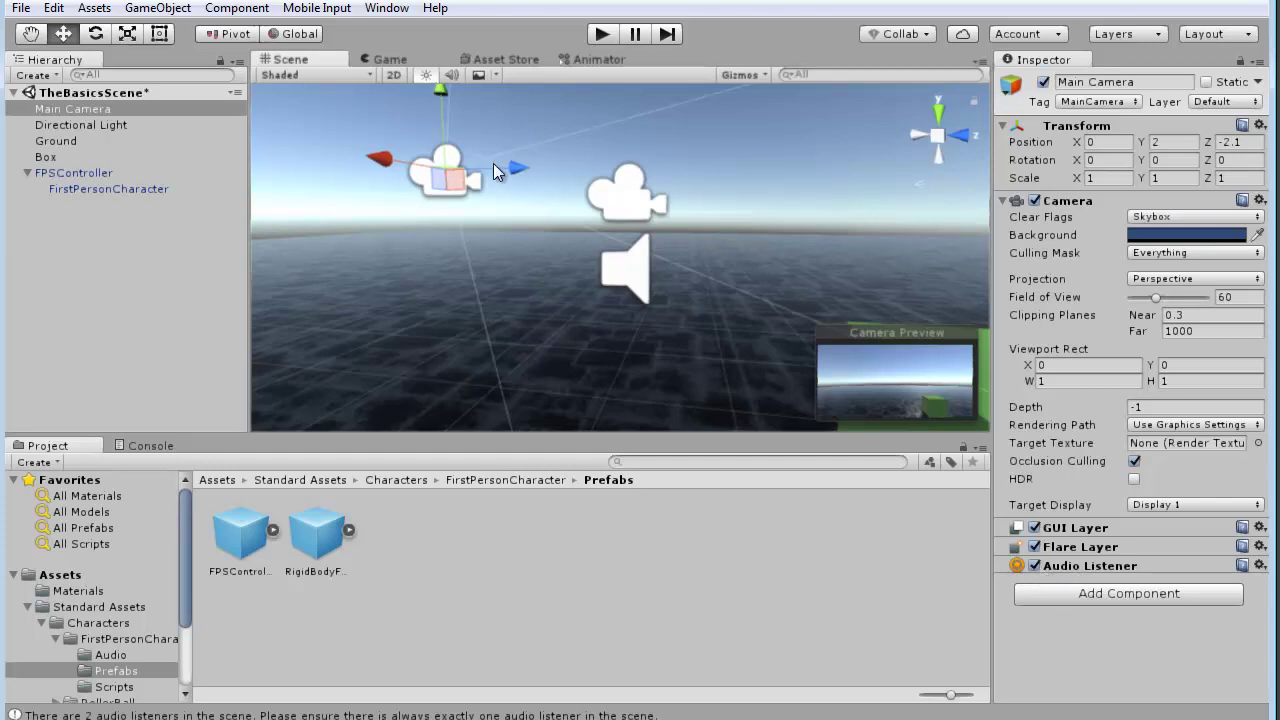
left_click(1034, 566)
right_click(1071, 570)
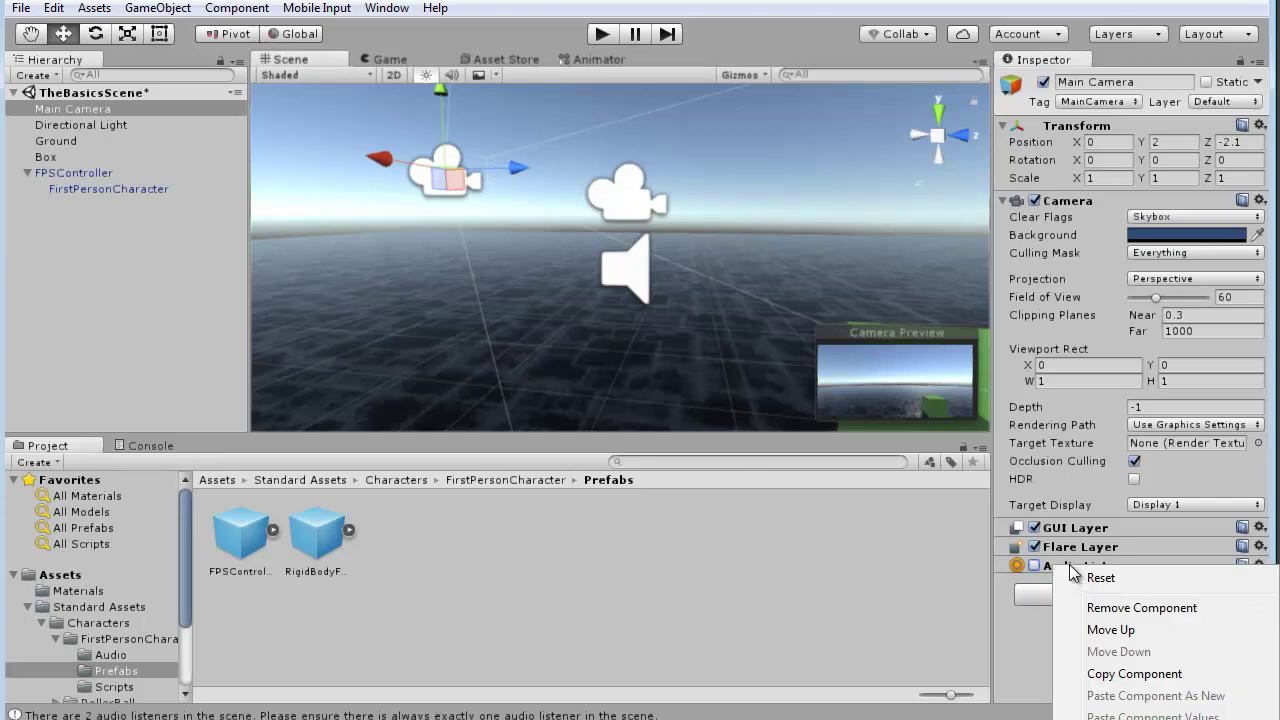
left_click(1130, 608)
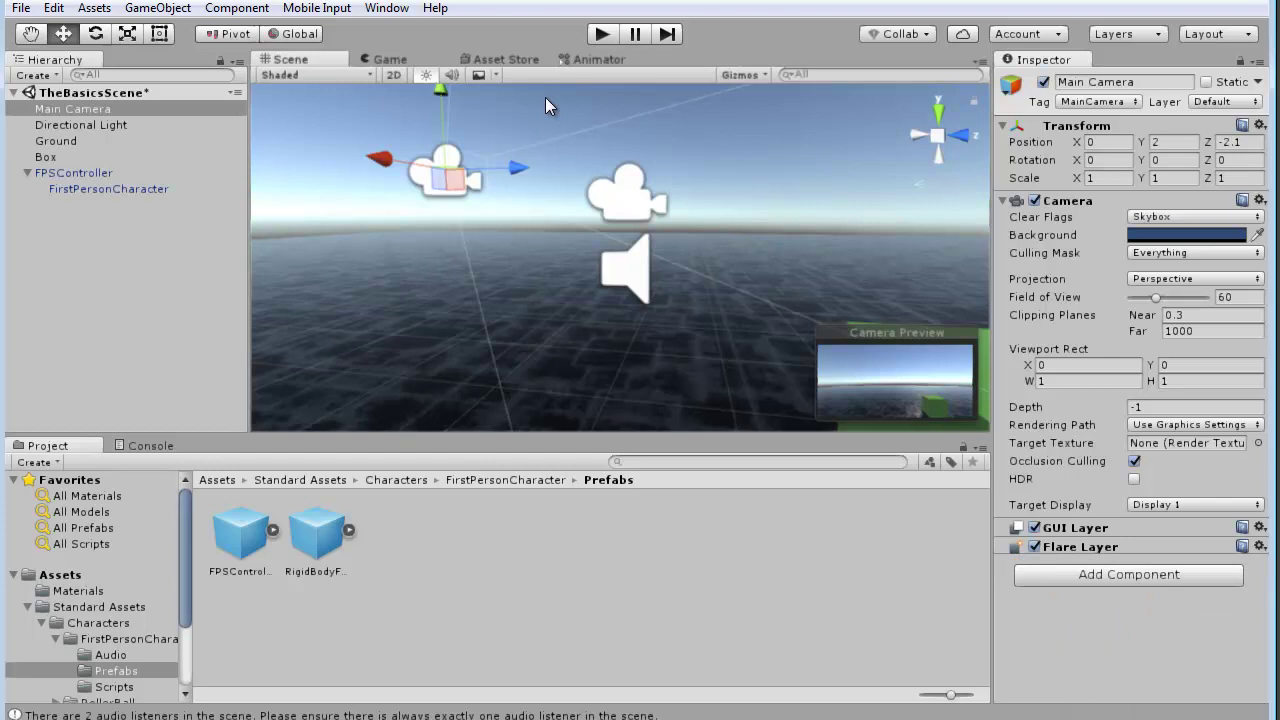
Run the scene briefly to check for the duplicate audio listener message, and stop it.
left_click(603, 34)
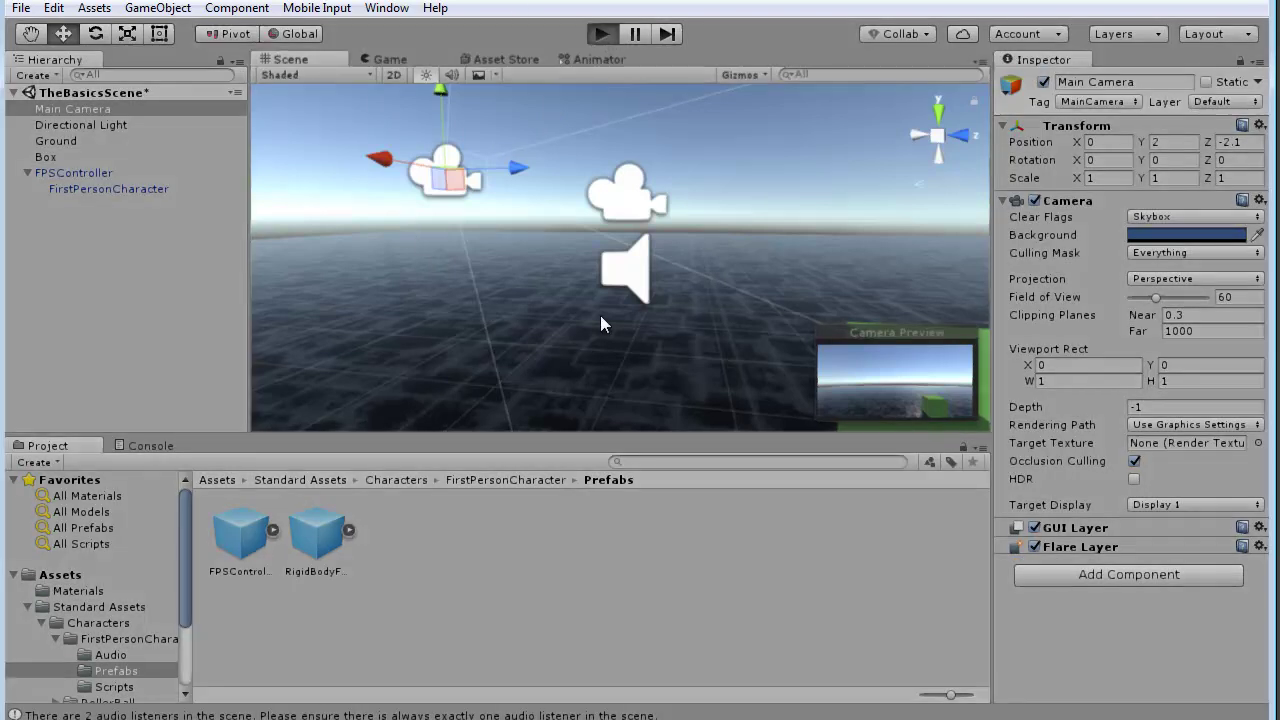
key("w")
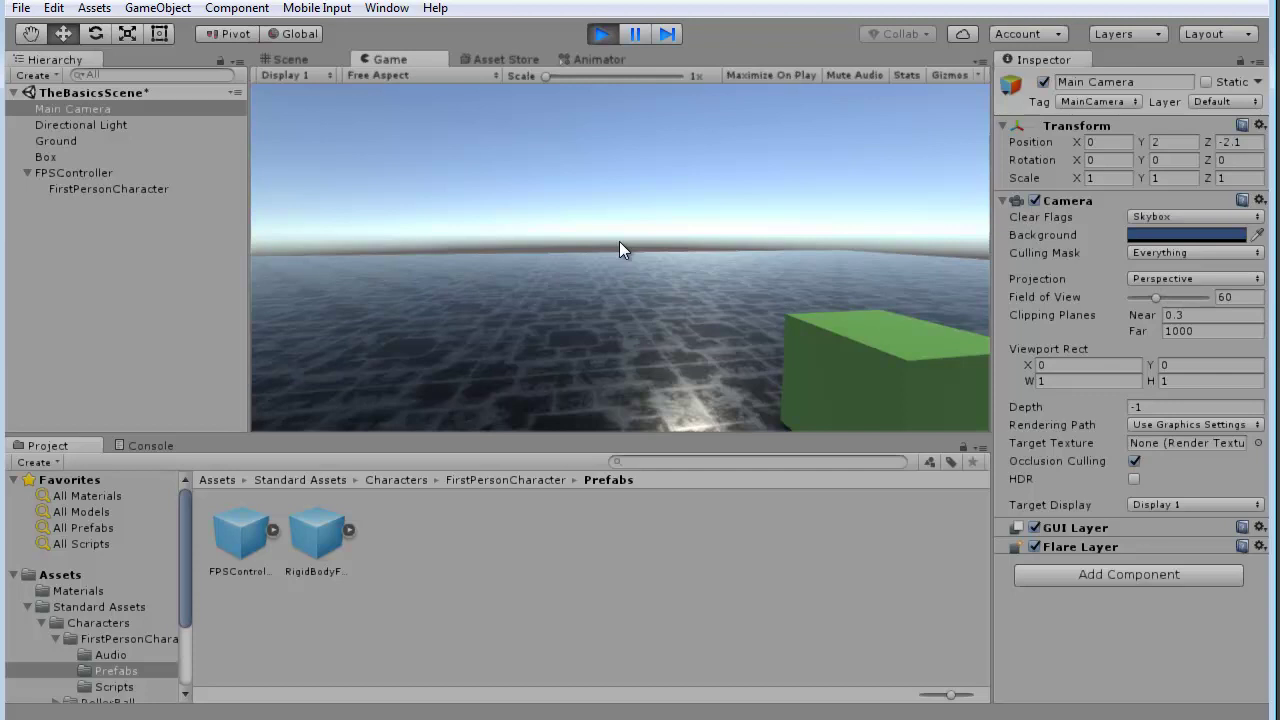
left_click(601, 35)
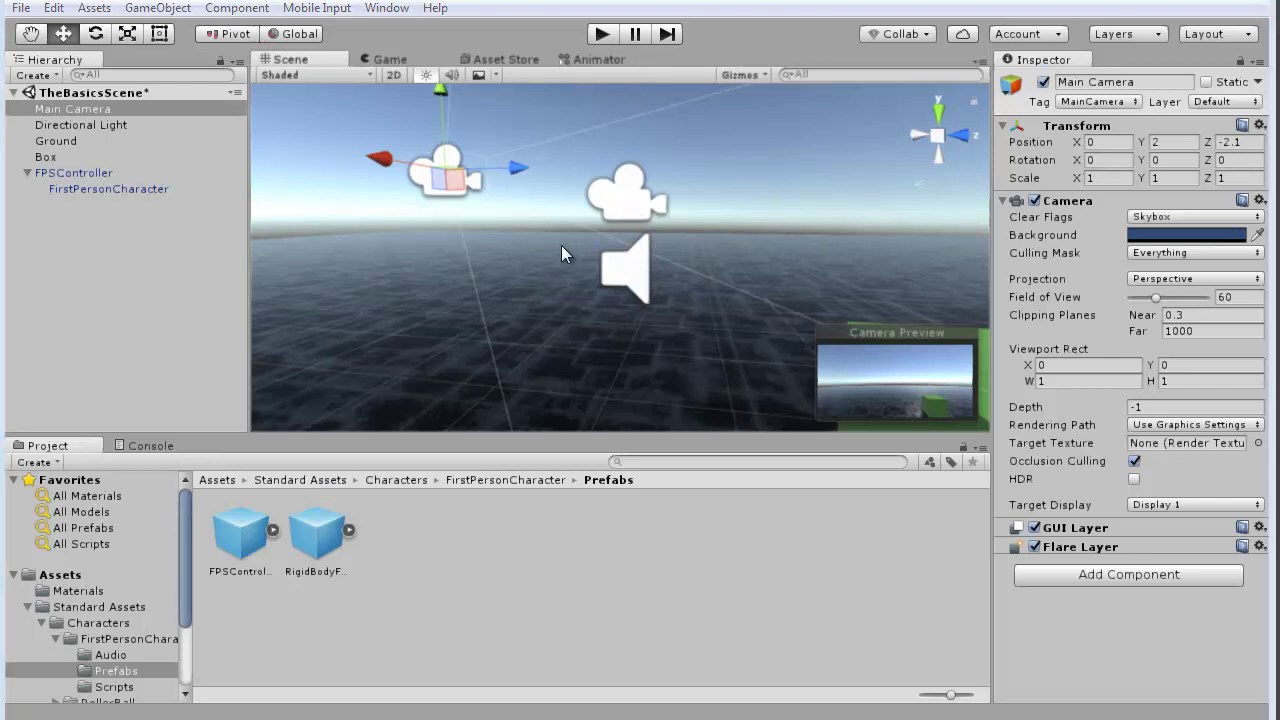
Run the scene again and walk the first-person player across the ground, turning and strafing to line up with the green box.
left_click_drag(561, 246, 582, 278, "alt")
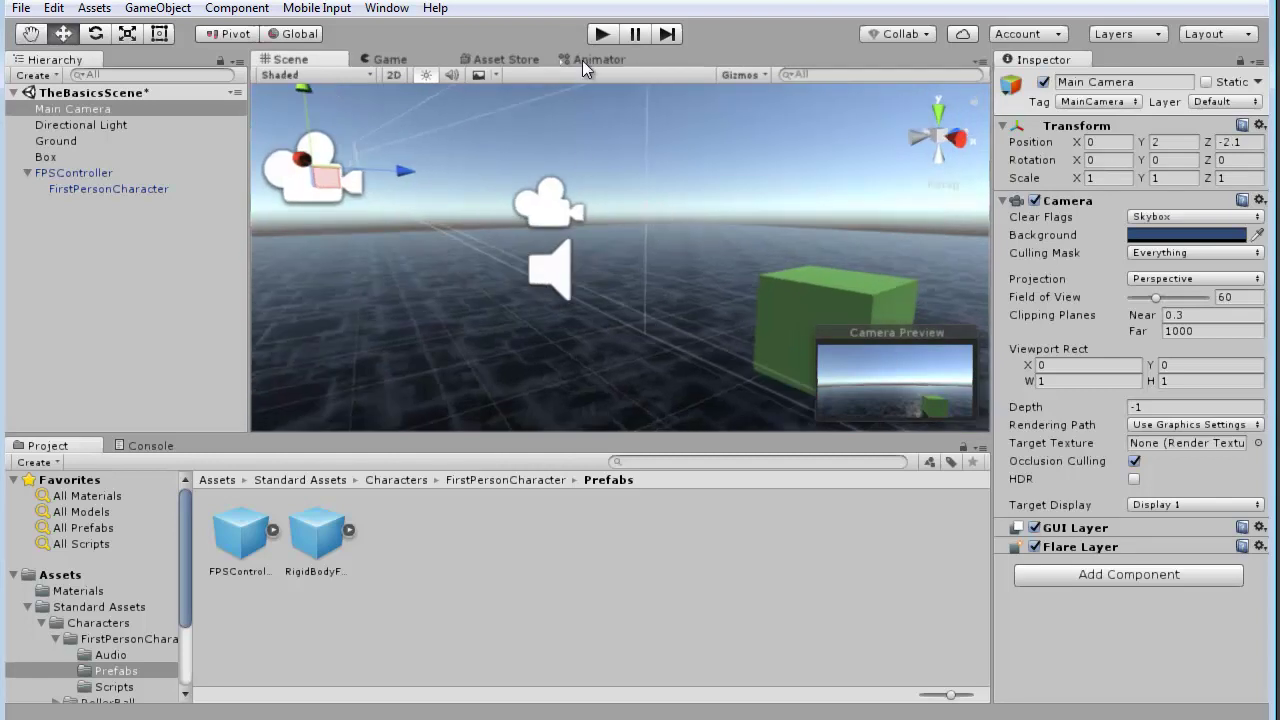
left_click(601, 34)
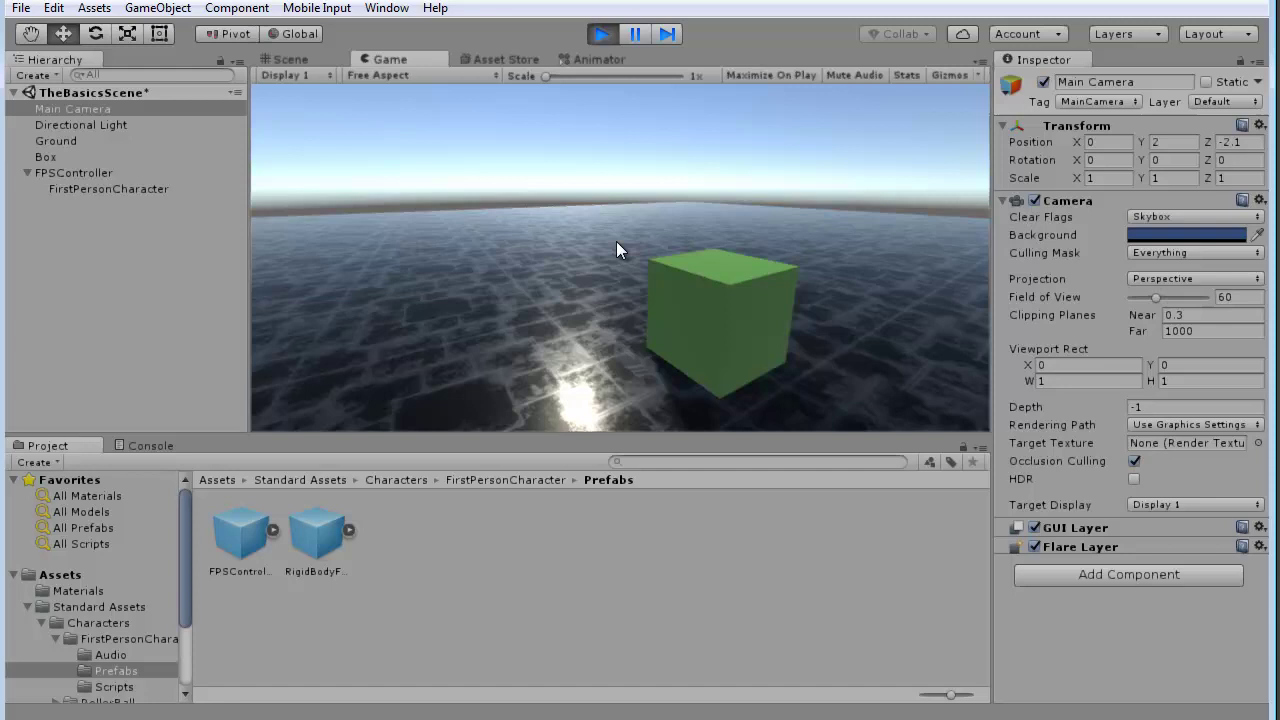
mouse_move(620, 249)
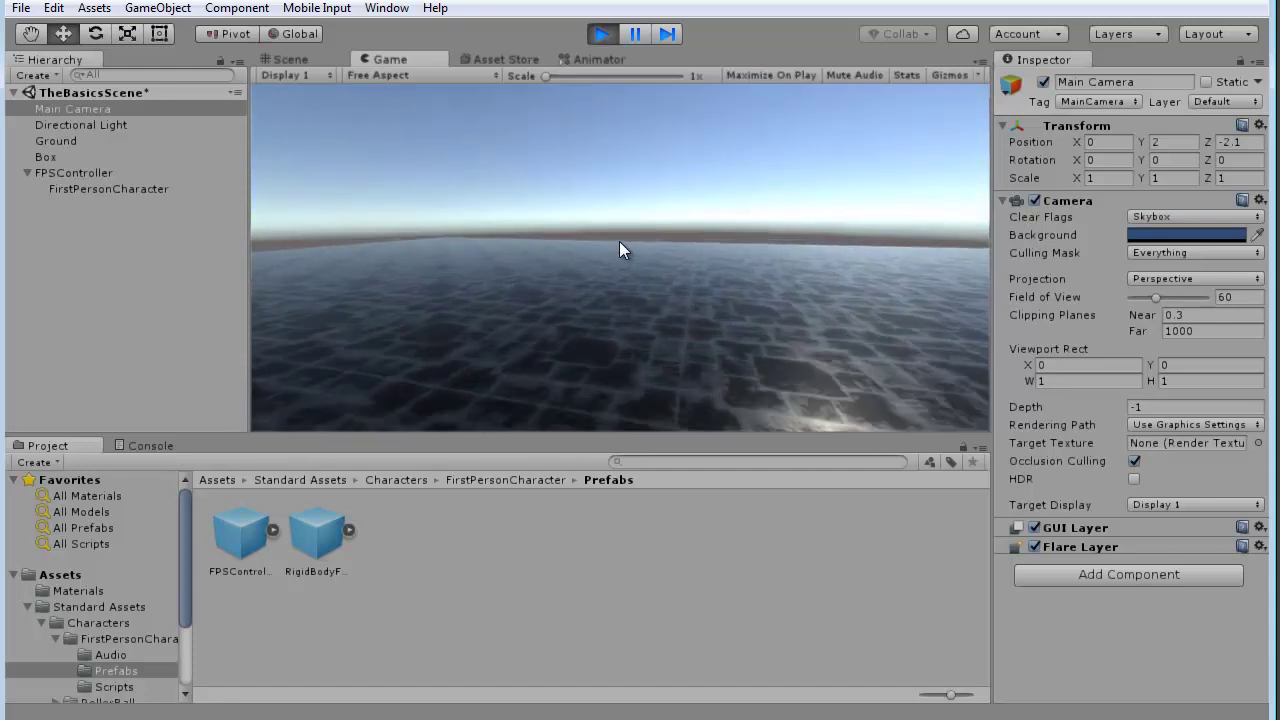
key("w")
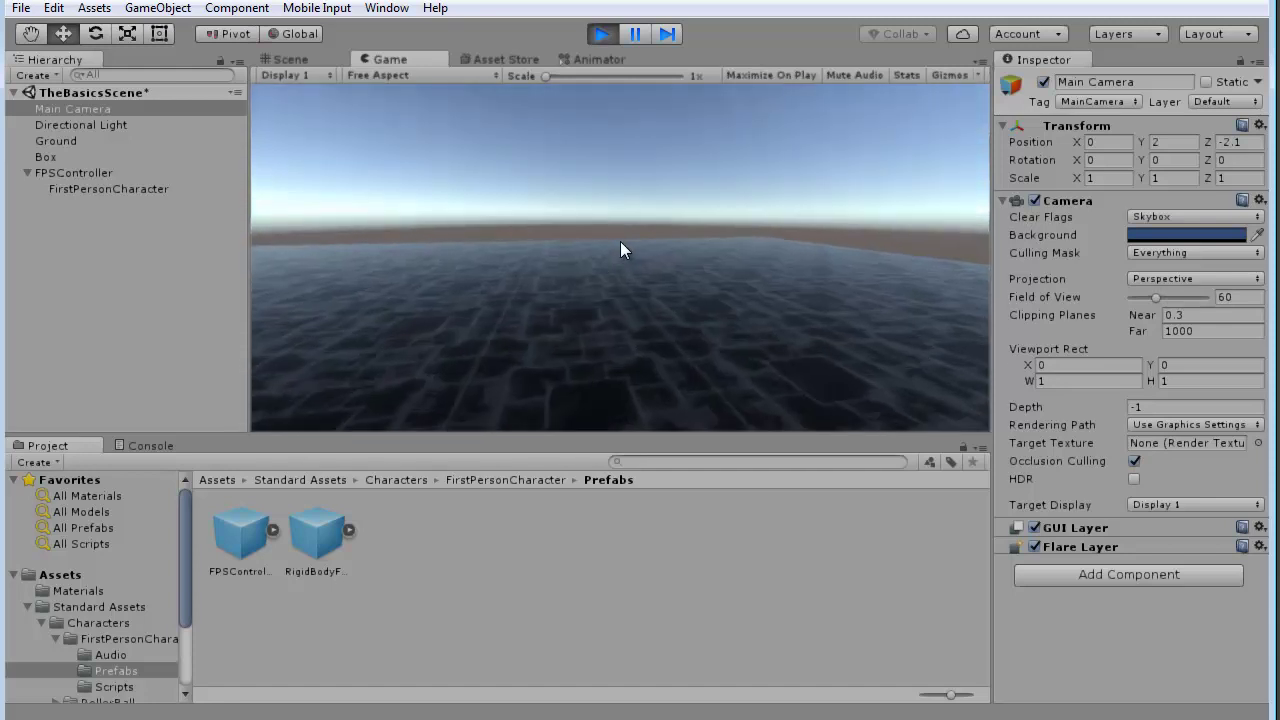
key("w")
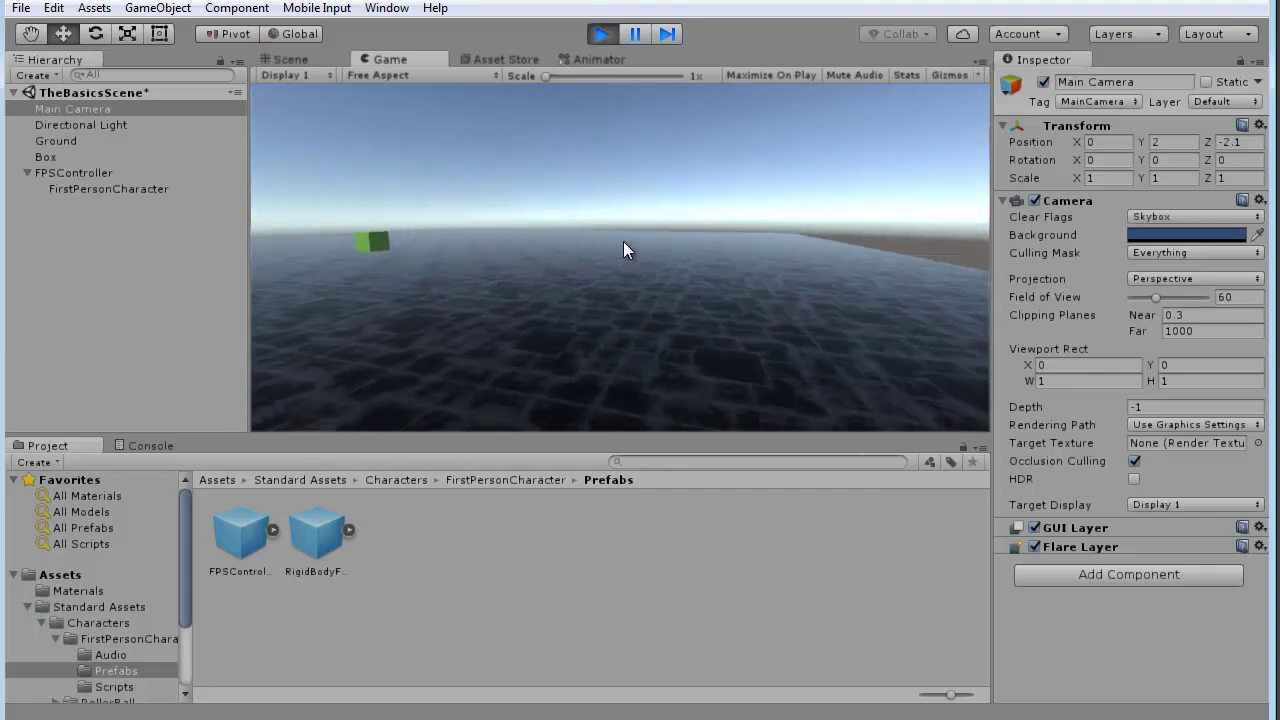
key("w")
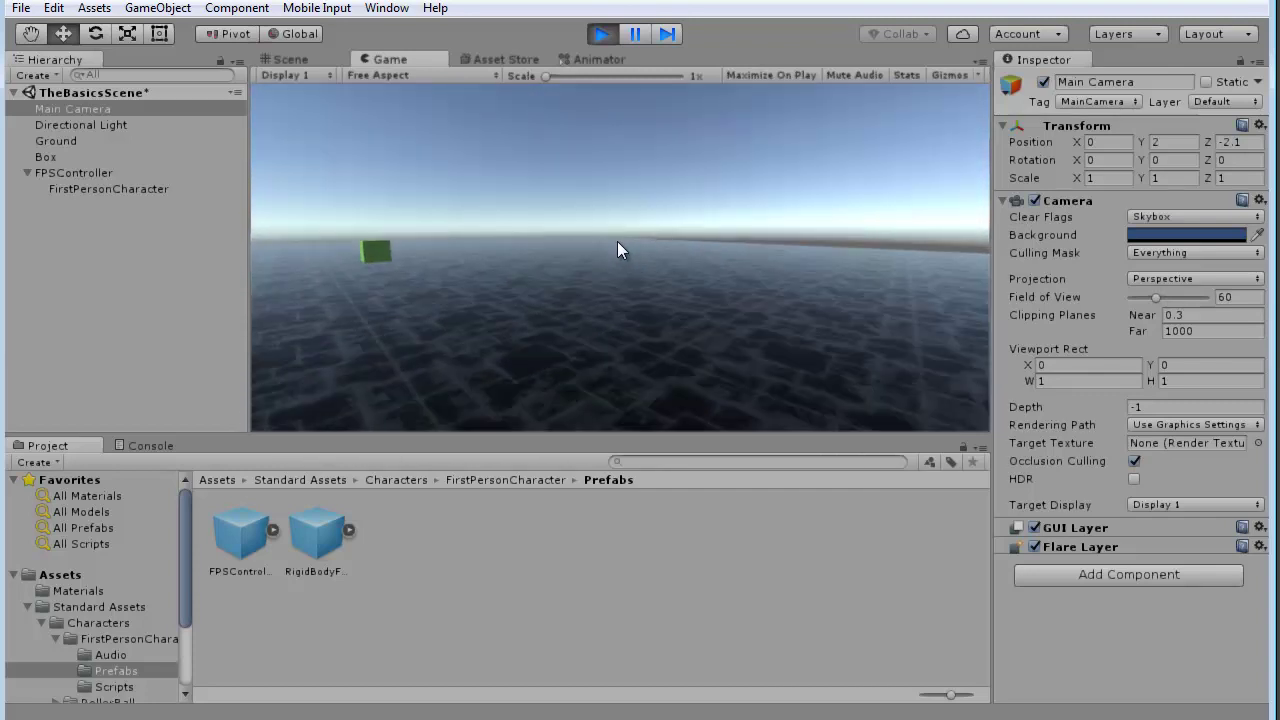
key("w")
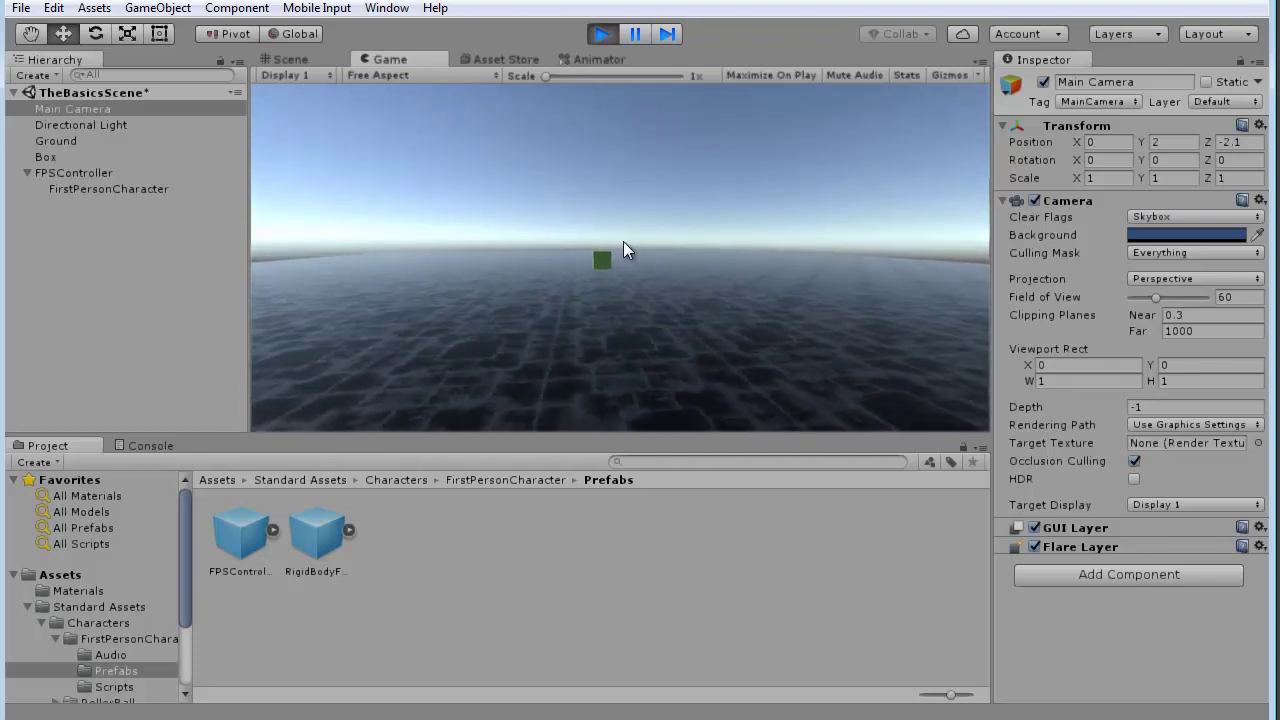
key("d")
key("d")
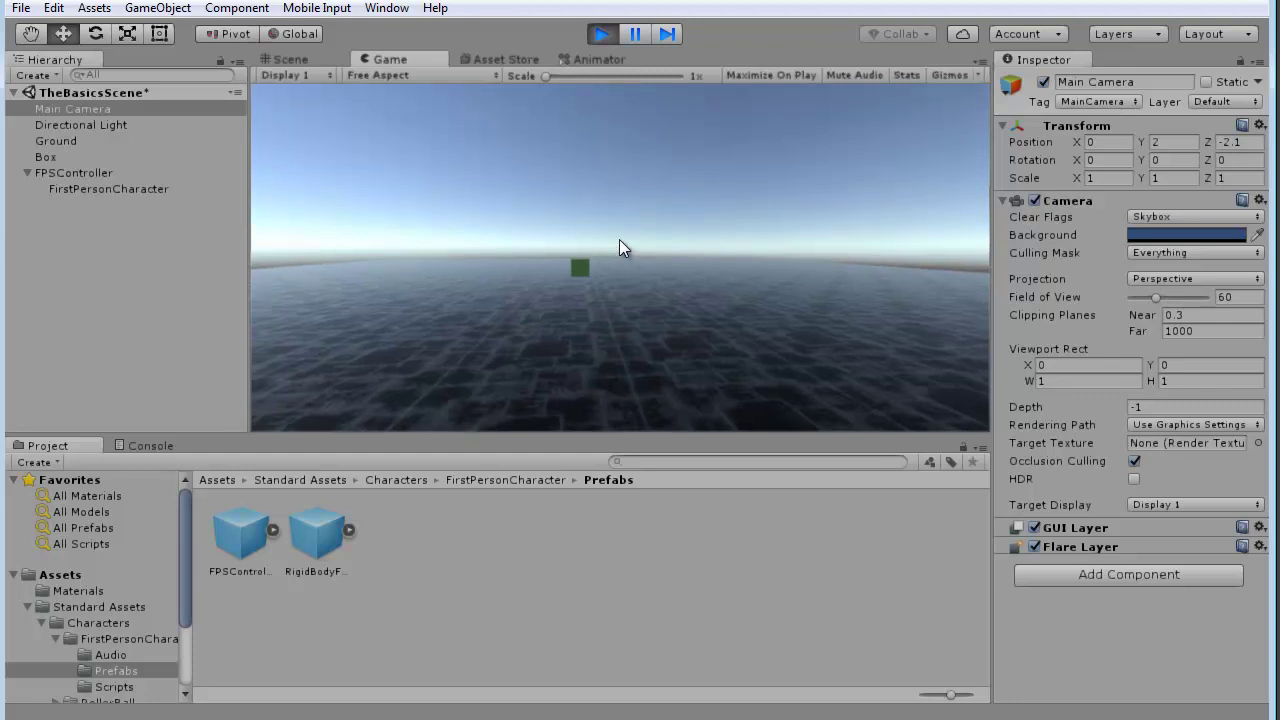
Walk the player up to the green box, back away and approach it repeatedly, and jump beside it to test movement.
key("w")
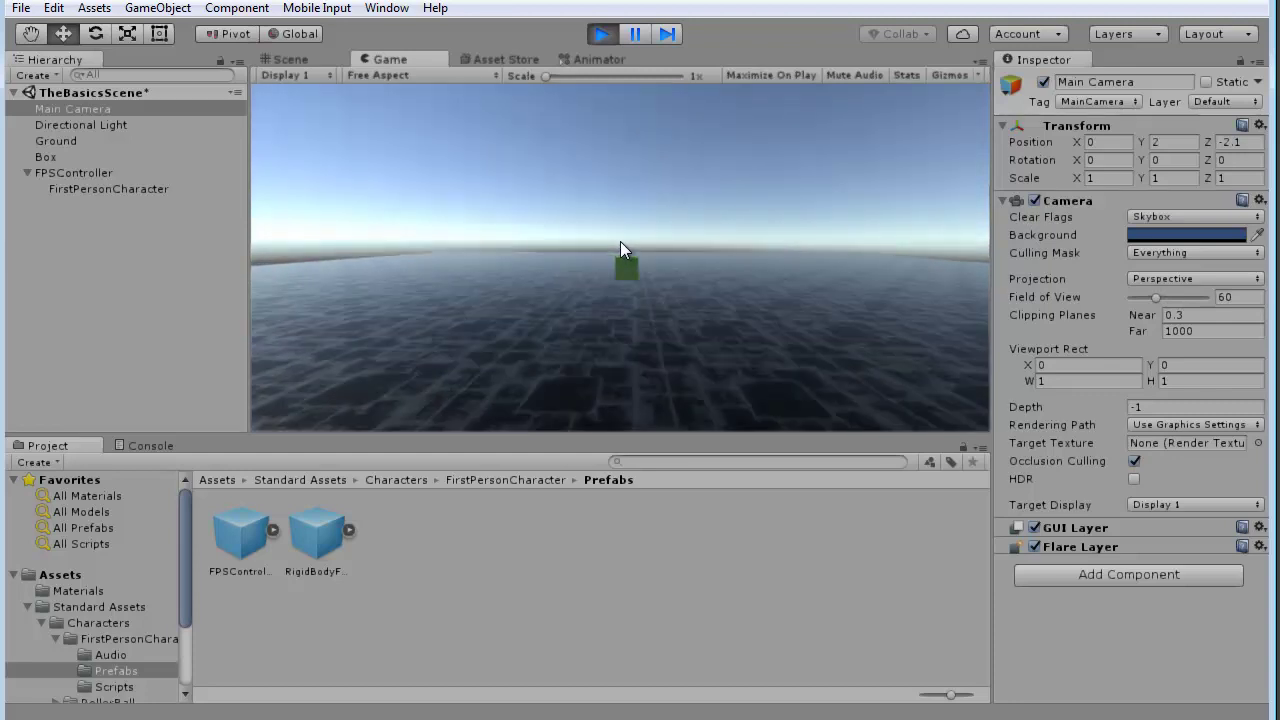
key("w")
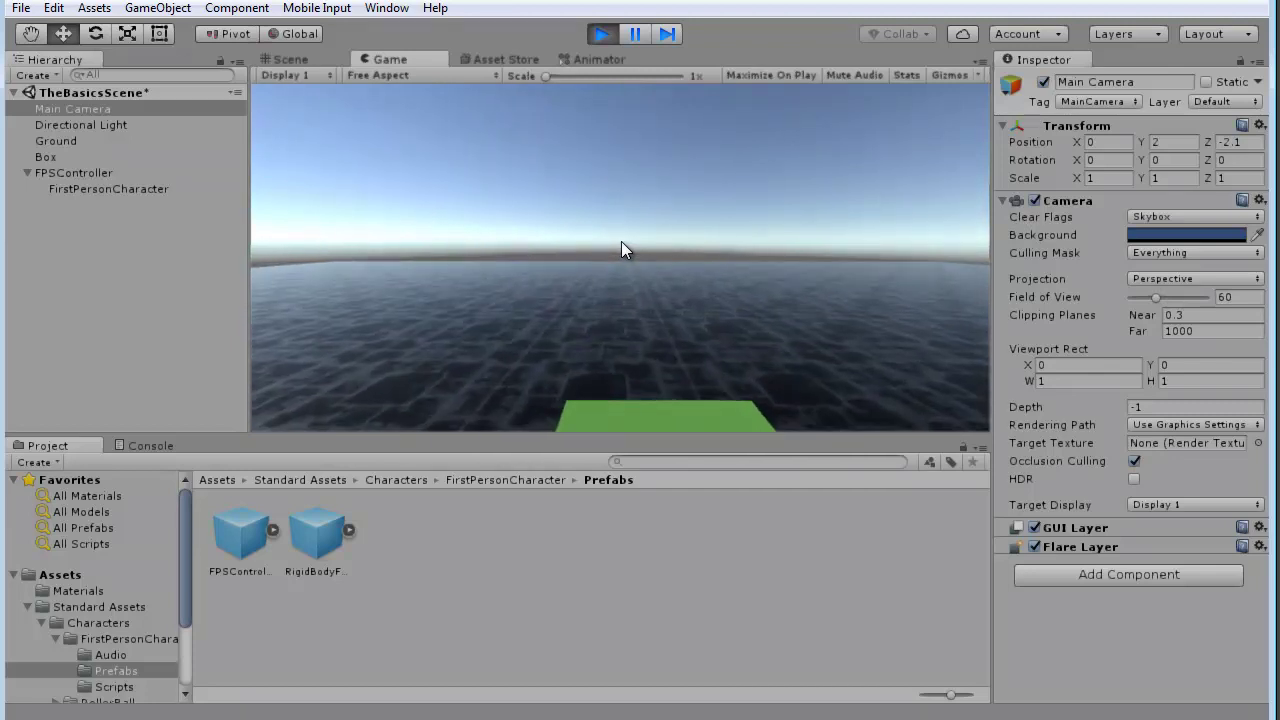
key("s")
key("w")
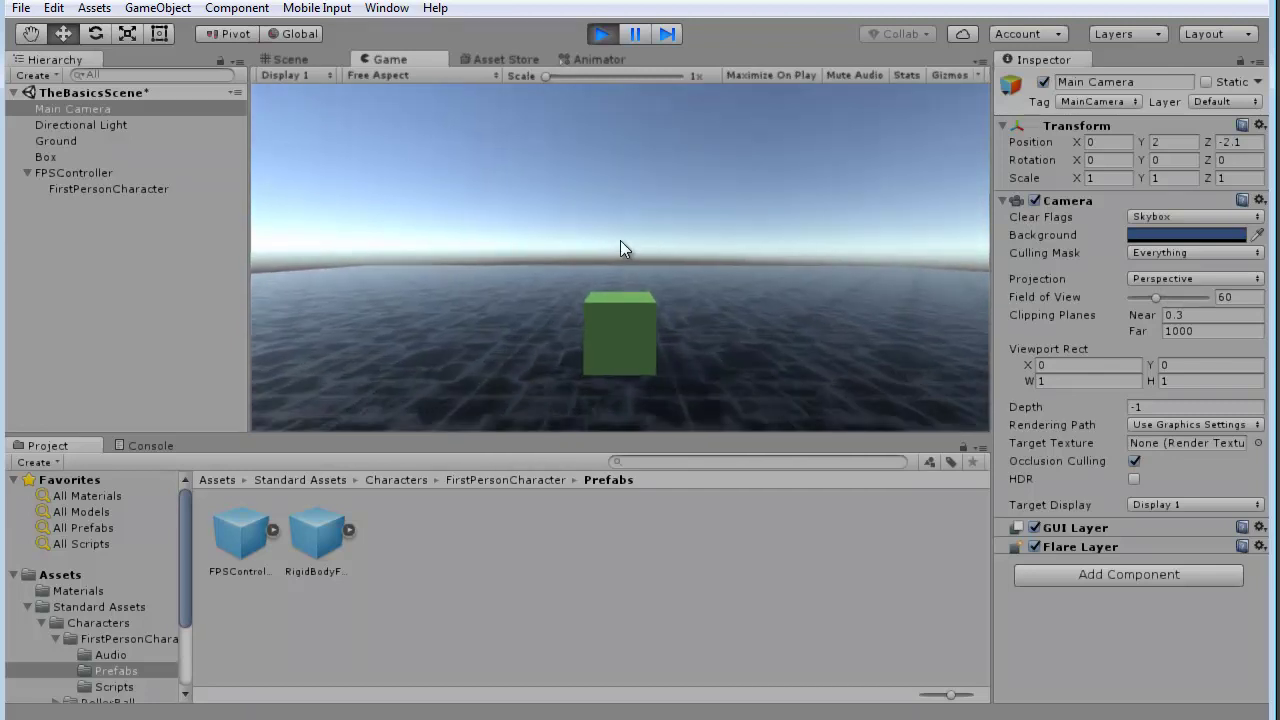
key("s")
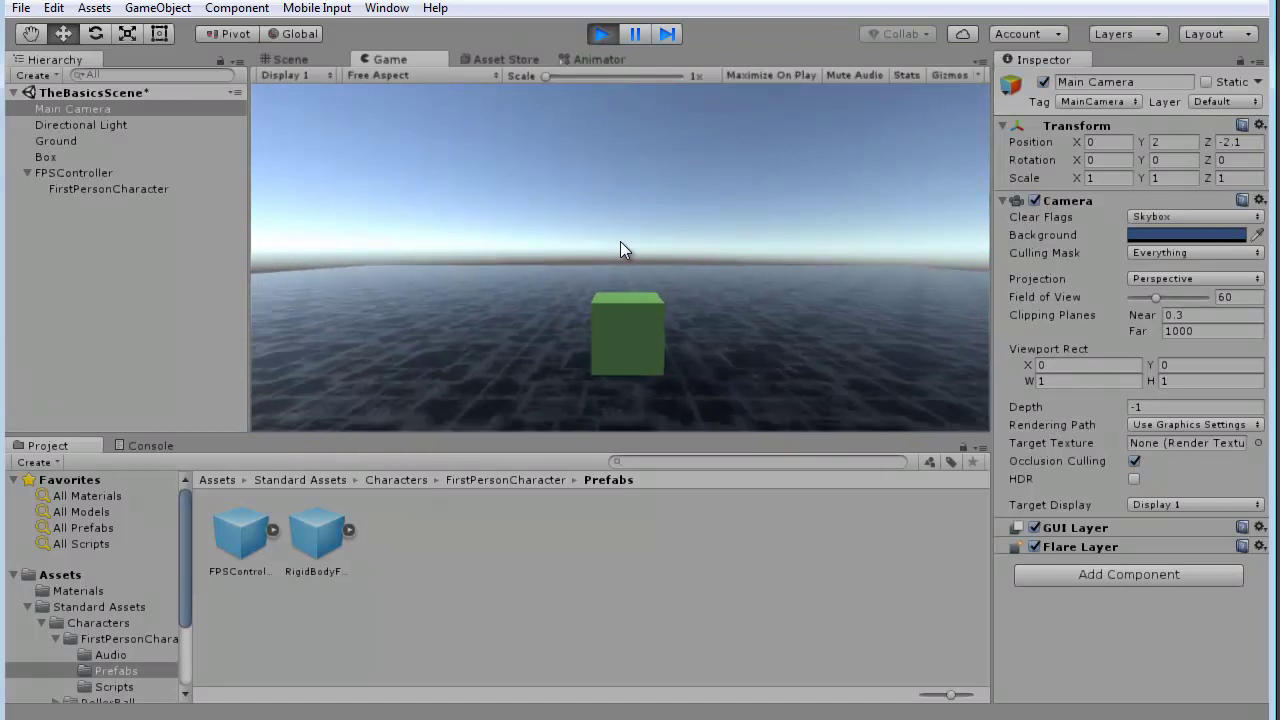
key("w")
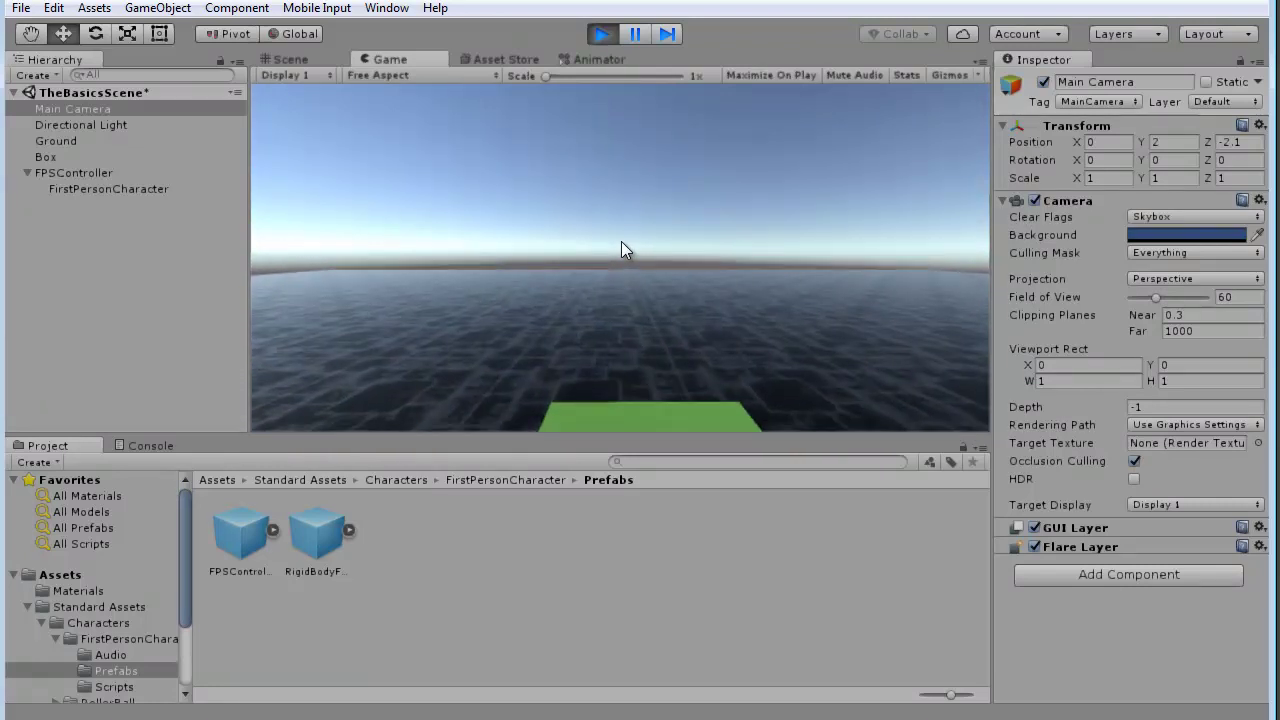
key("s")
key("space")
key("space")
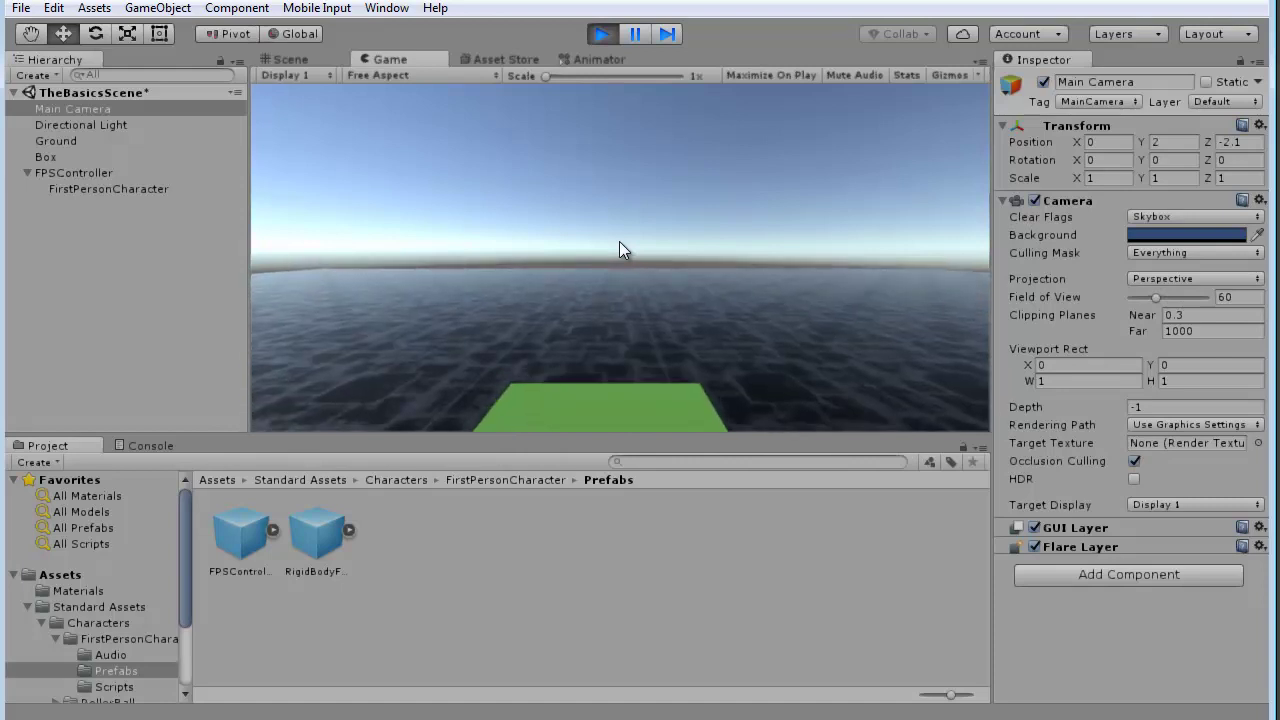
Move the player away from and back toward the green box, make a final jump, and stop the scene.
key("s")
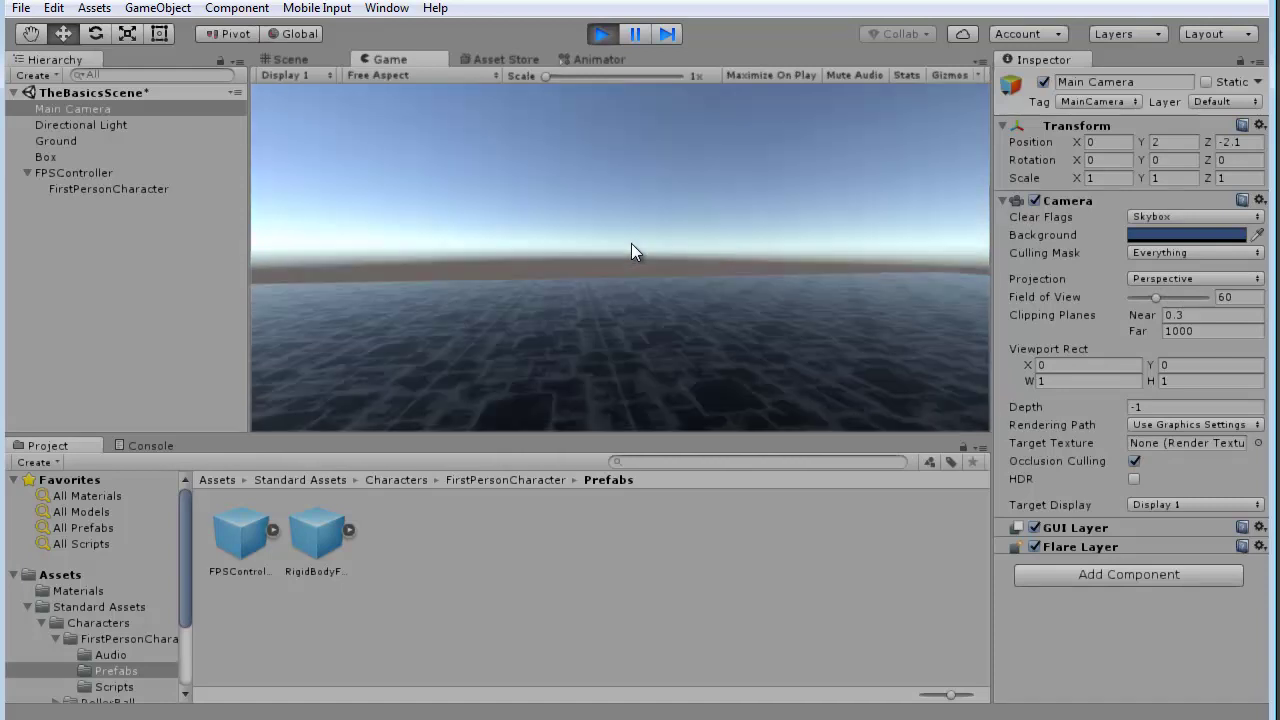
key("w")
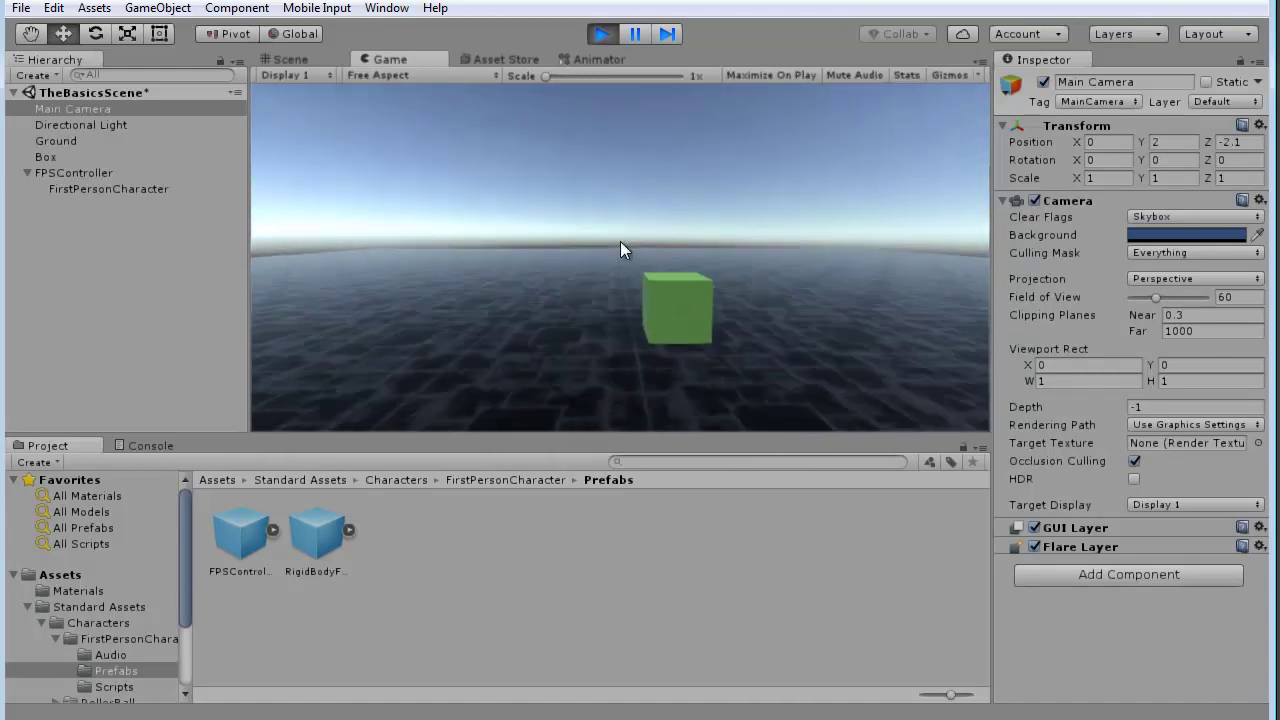
key("d")
key("s")
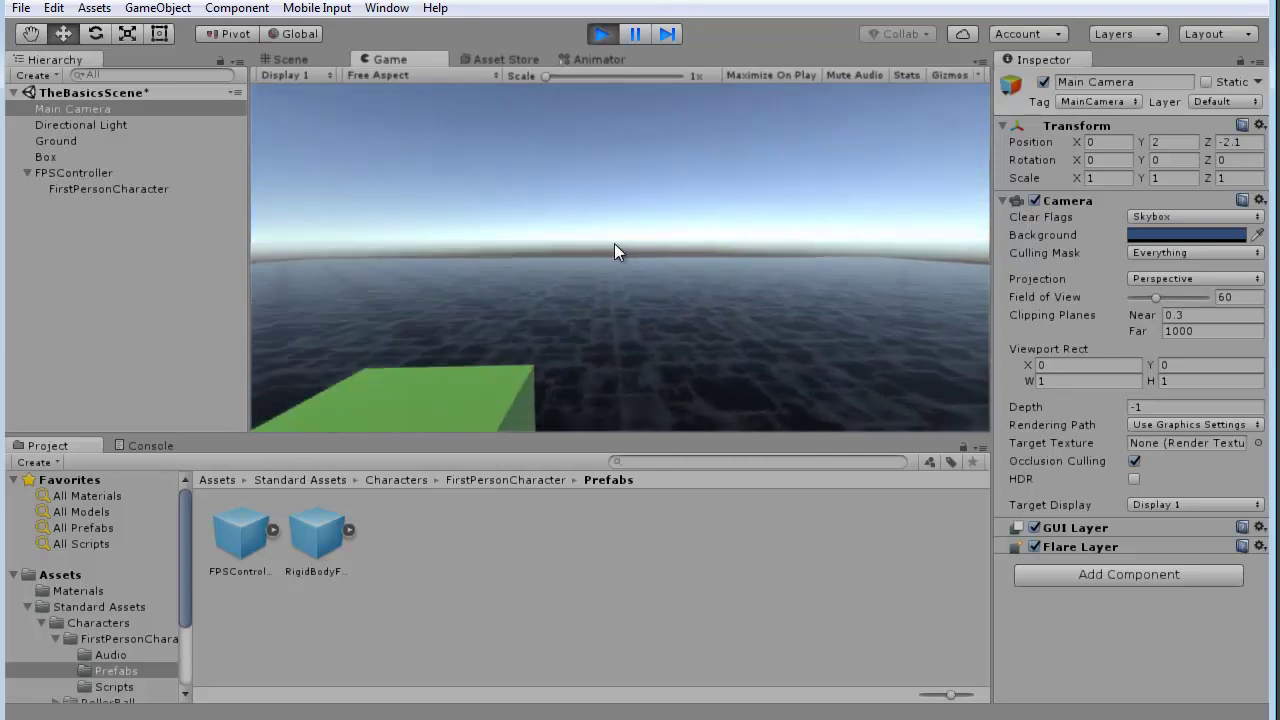
key("space")
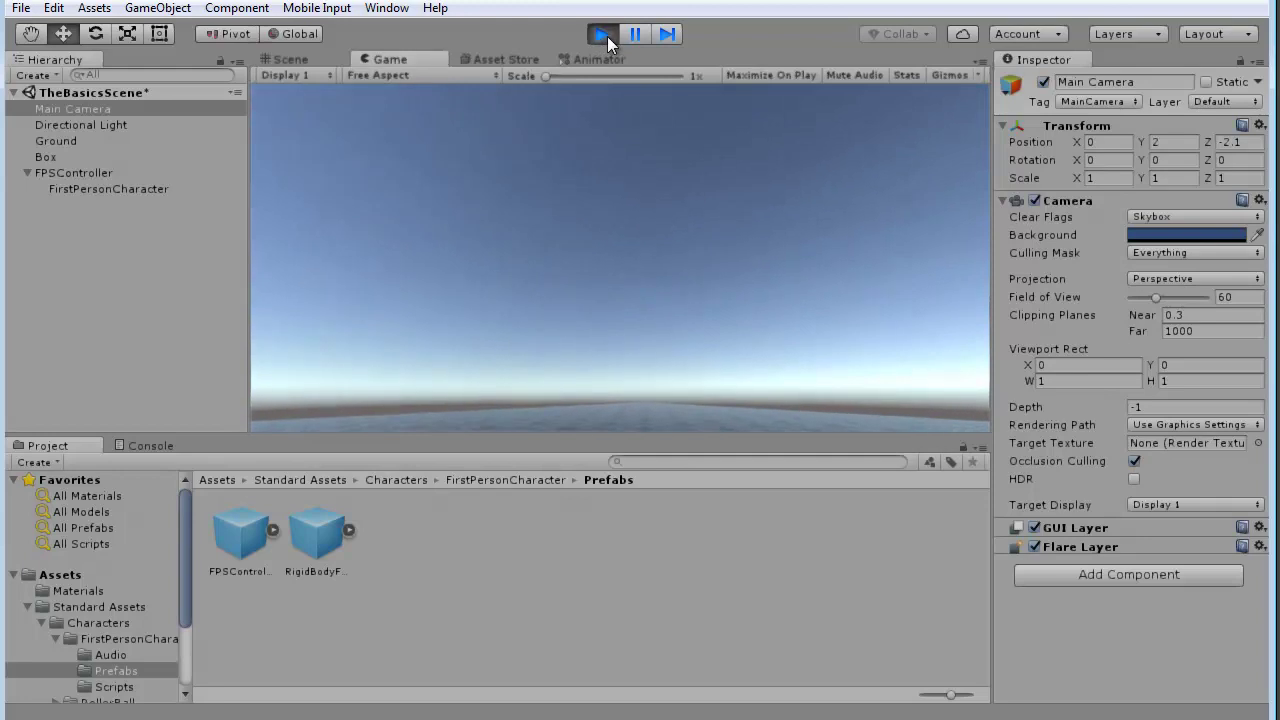
left_click(601, 34)
Disable the Box Collider on the green box and play-test walking the player straight through it.
left_click(787, 300)
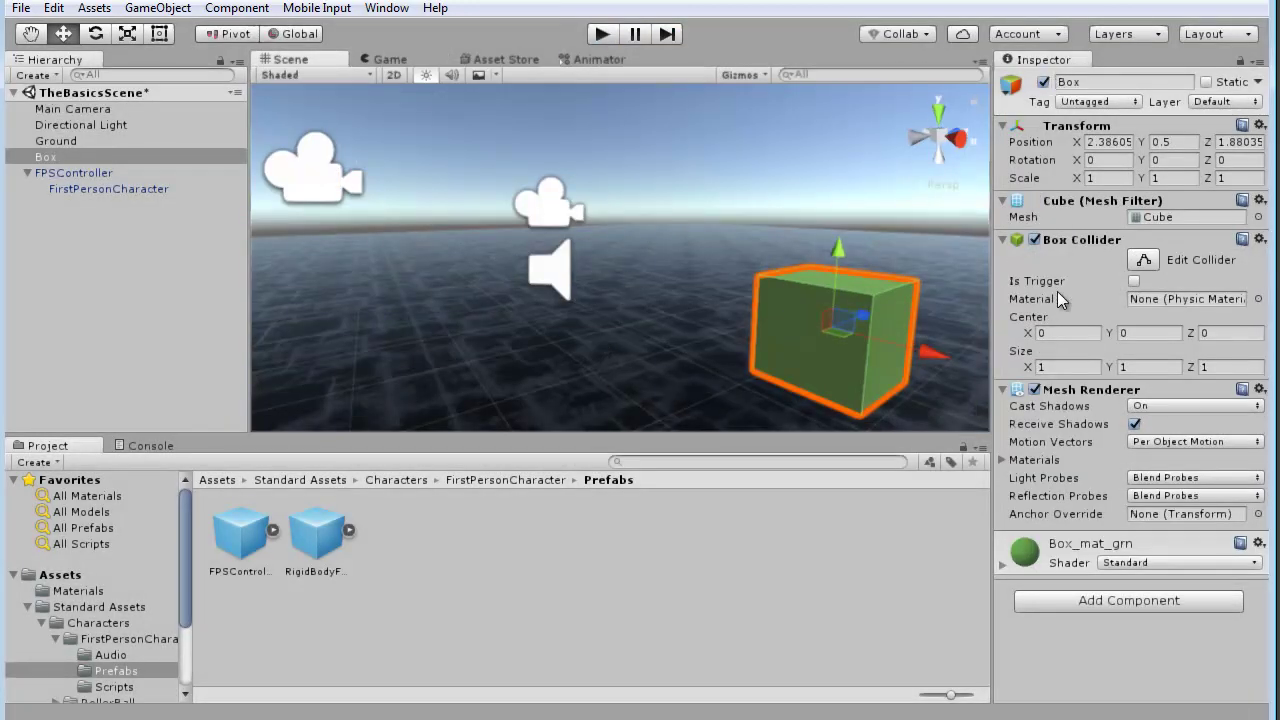
left_click(1033, 239)
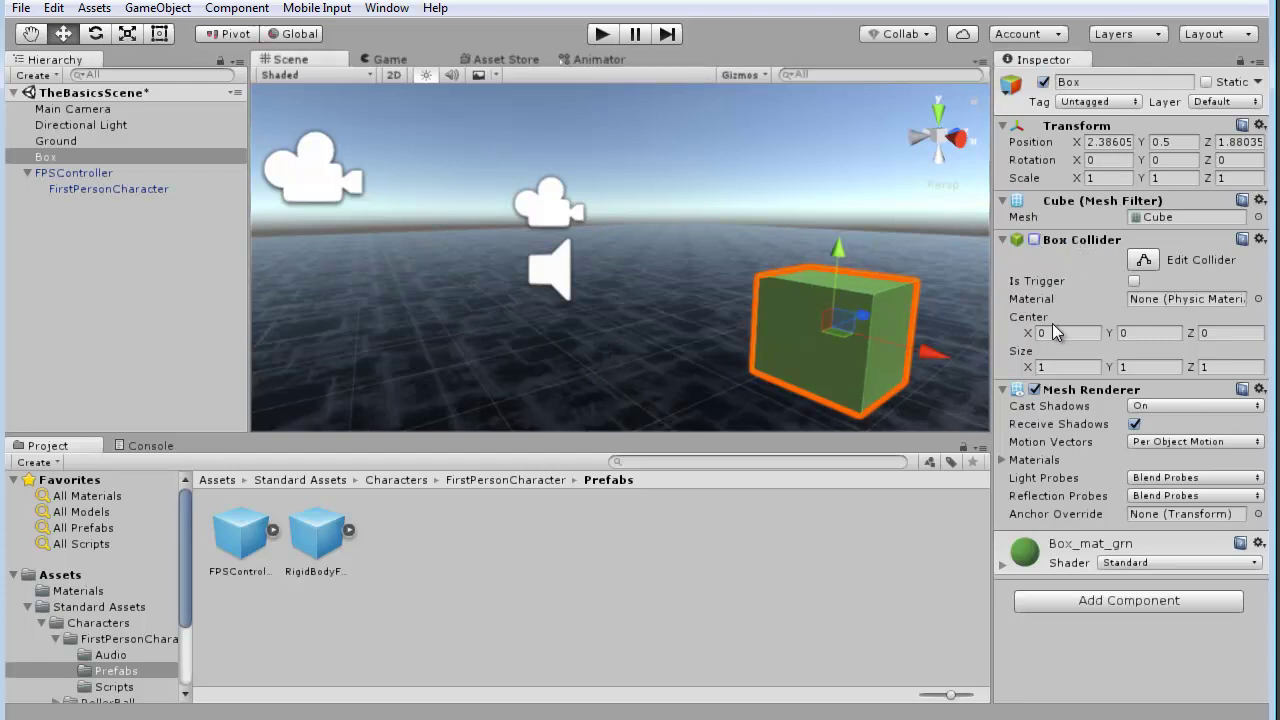
left_click(603, 34)
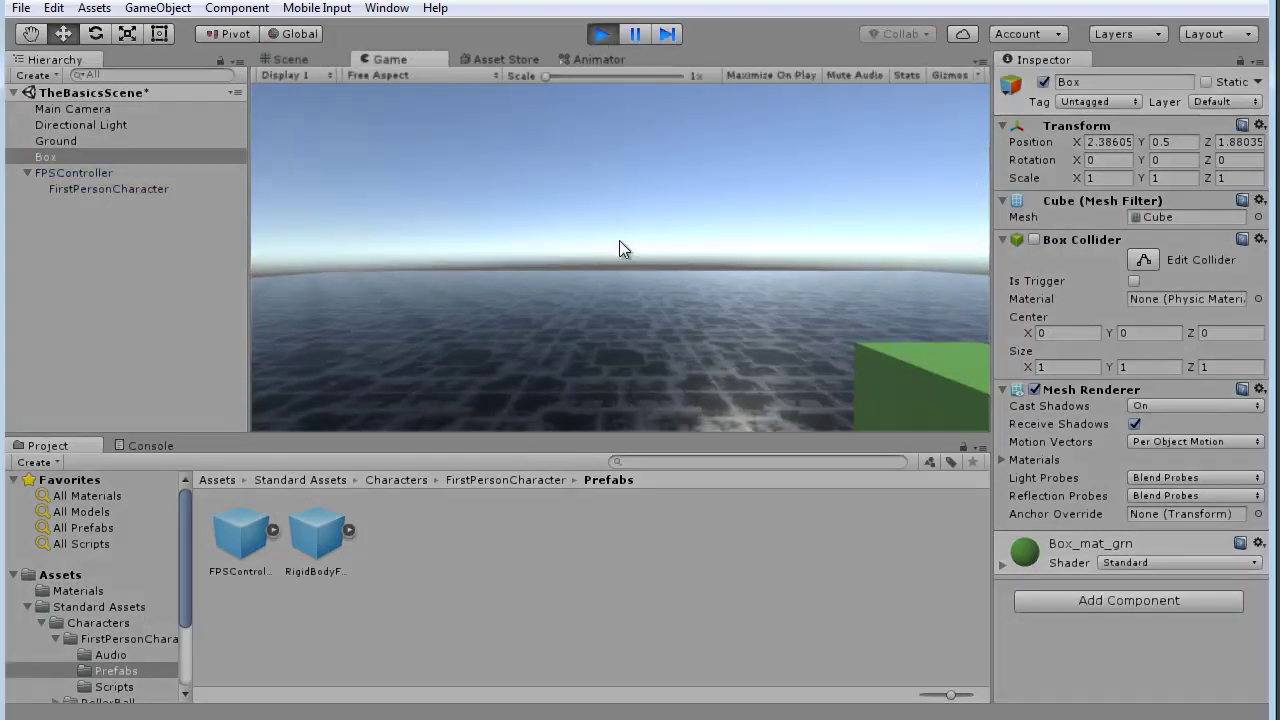
key("w")
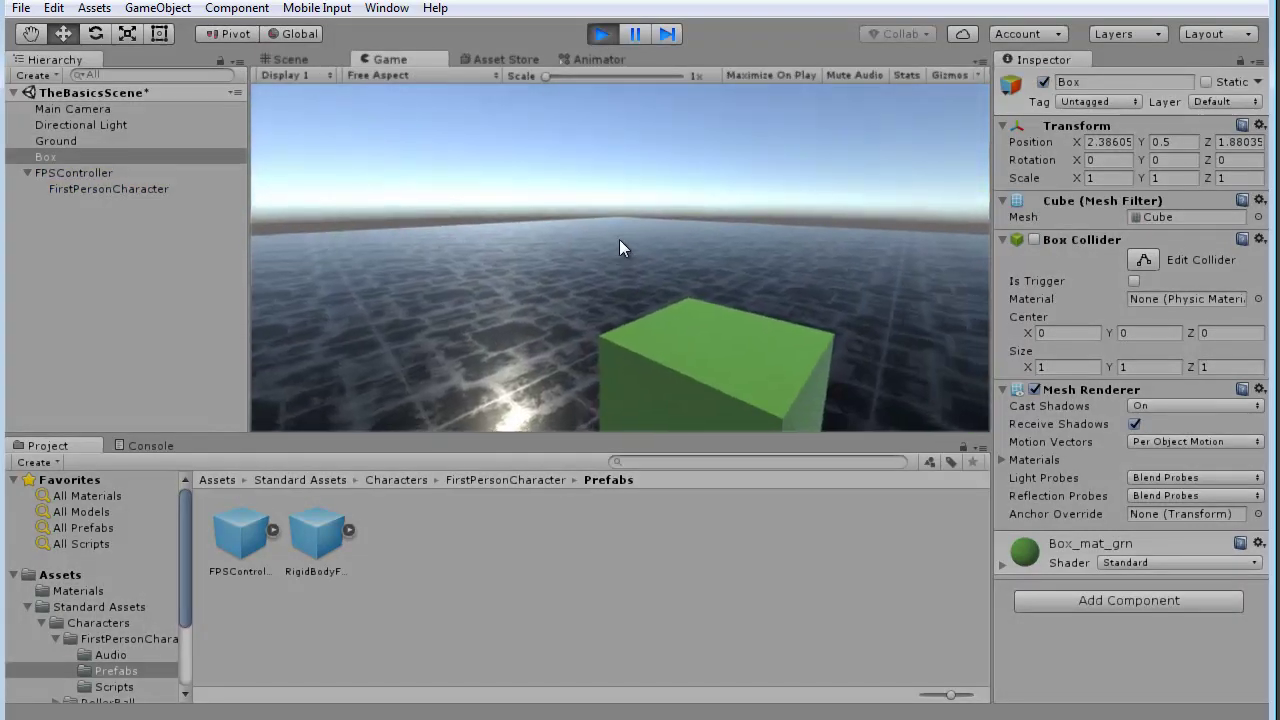
key("w")
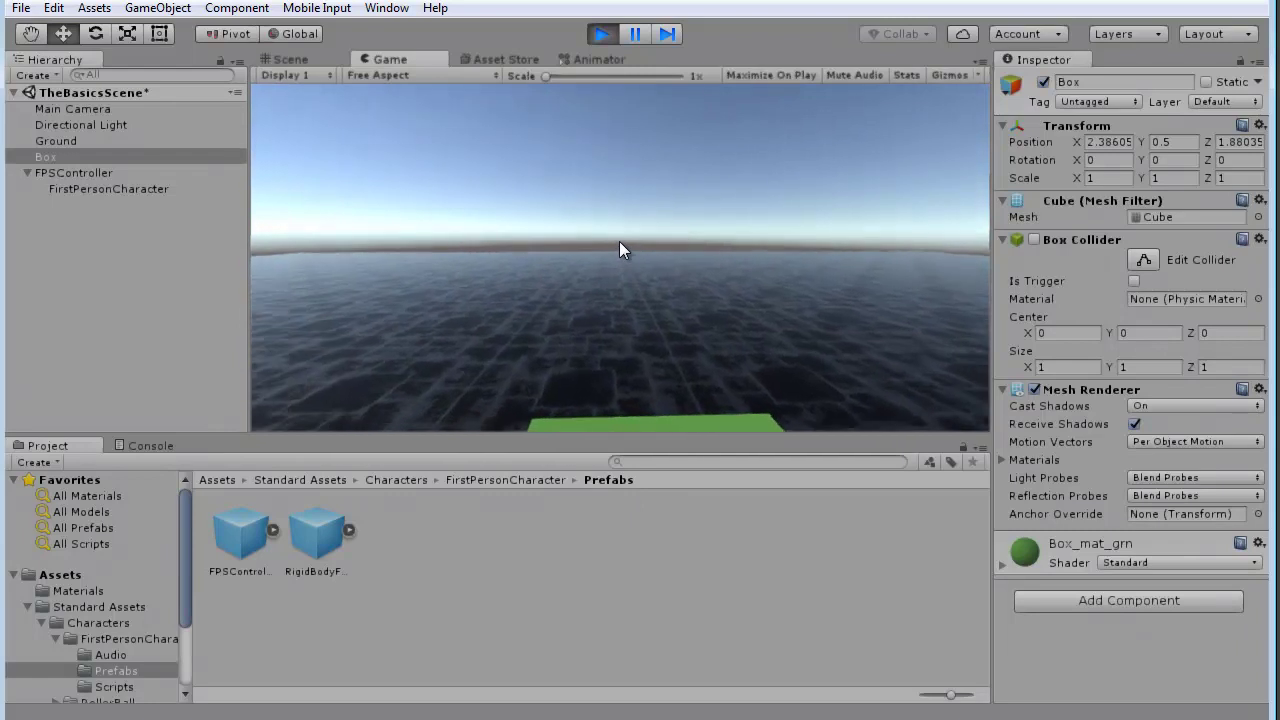
key("w")
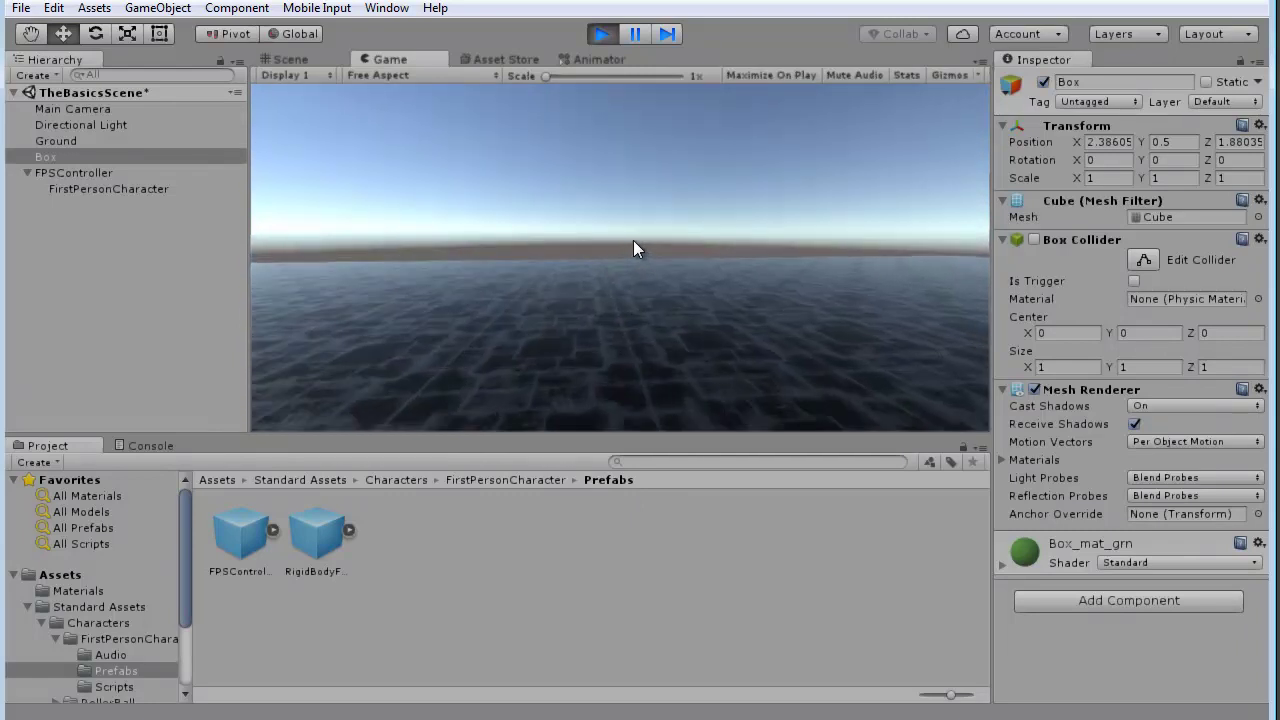
key("w")
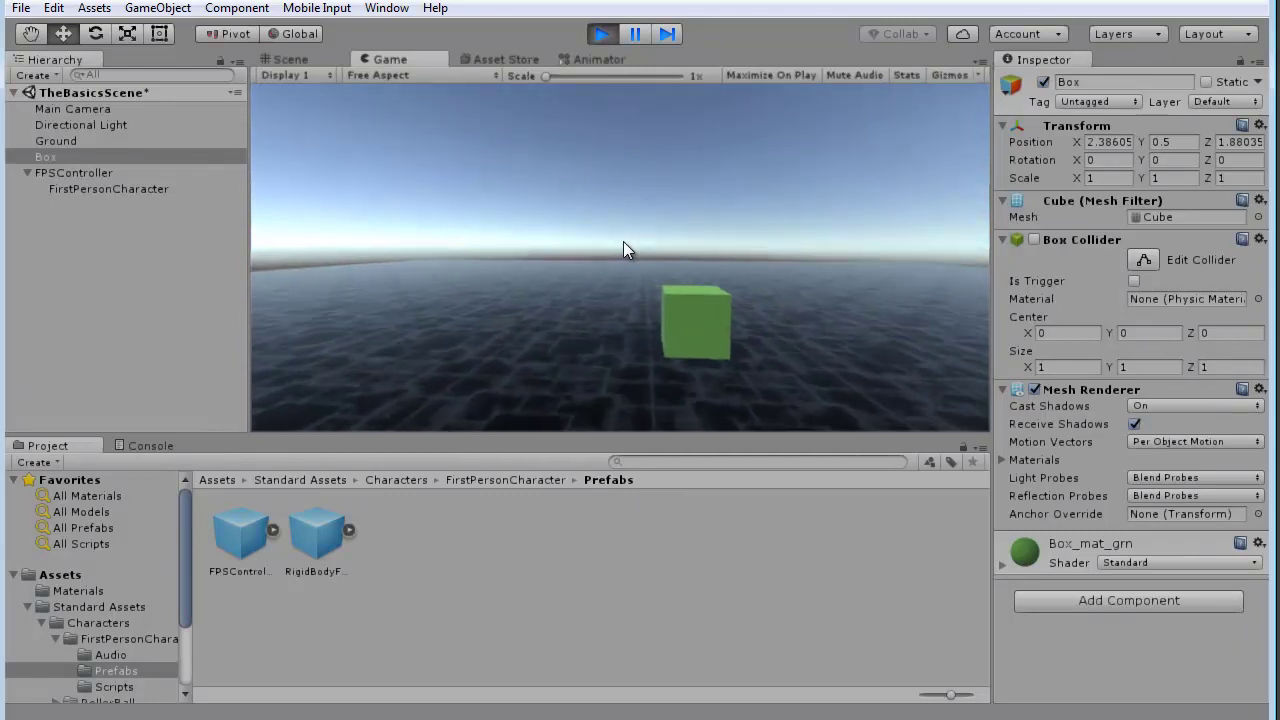
key("w")
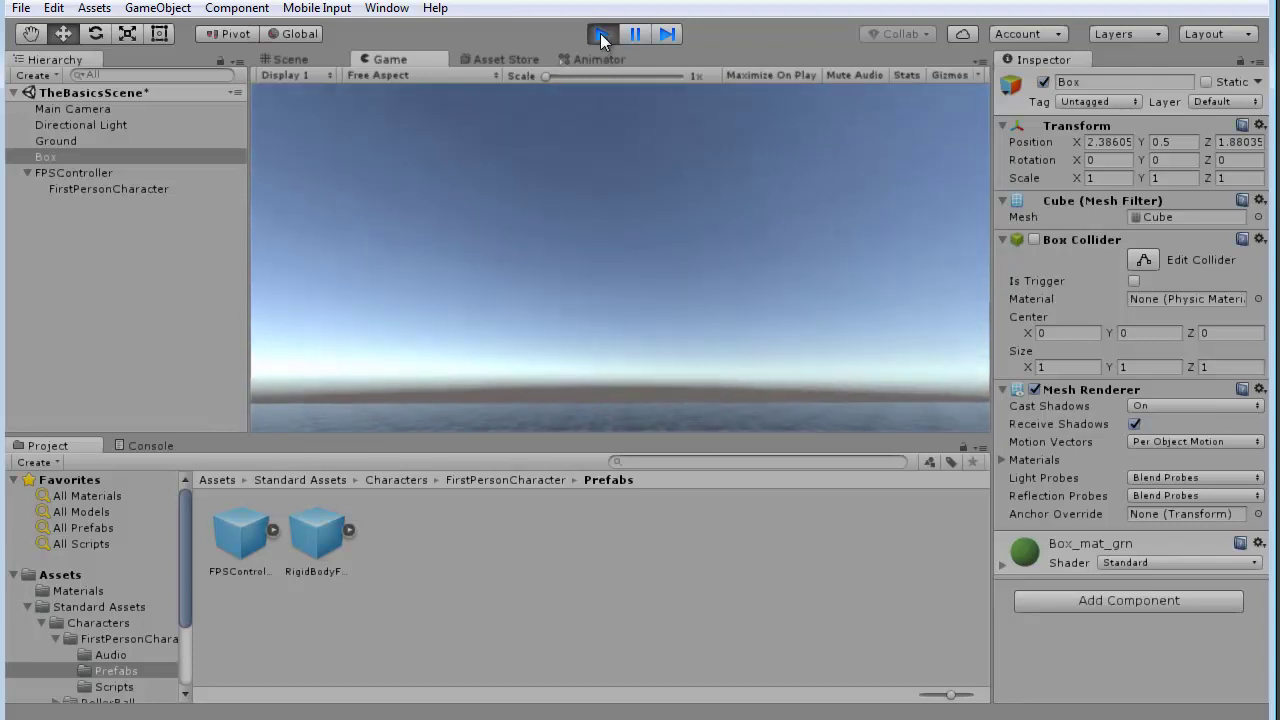
left_click(601, 33)
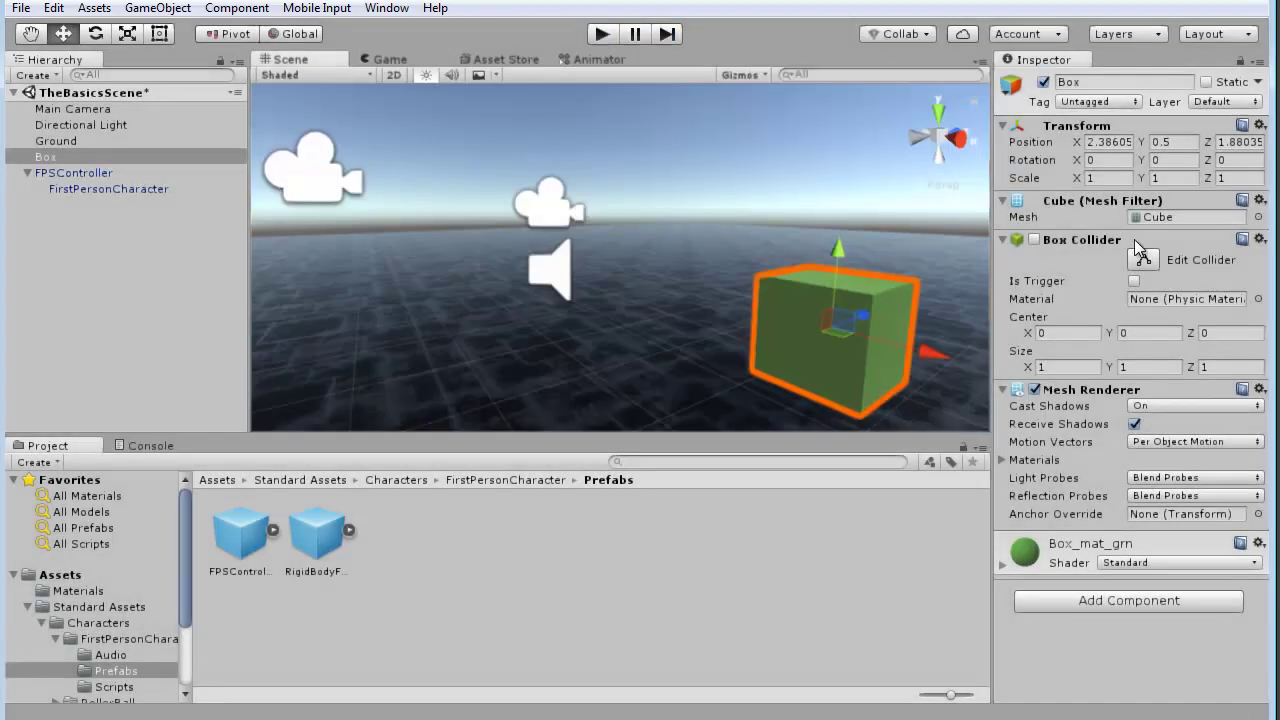
Re-enable the box's Box Collider and play-test walking the player against the box repeatedly.
left_click(1035, 240)
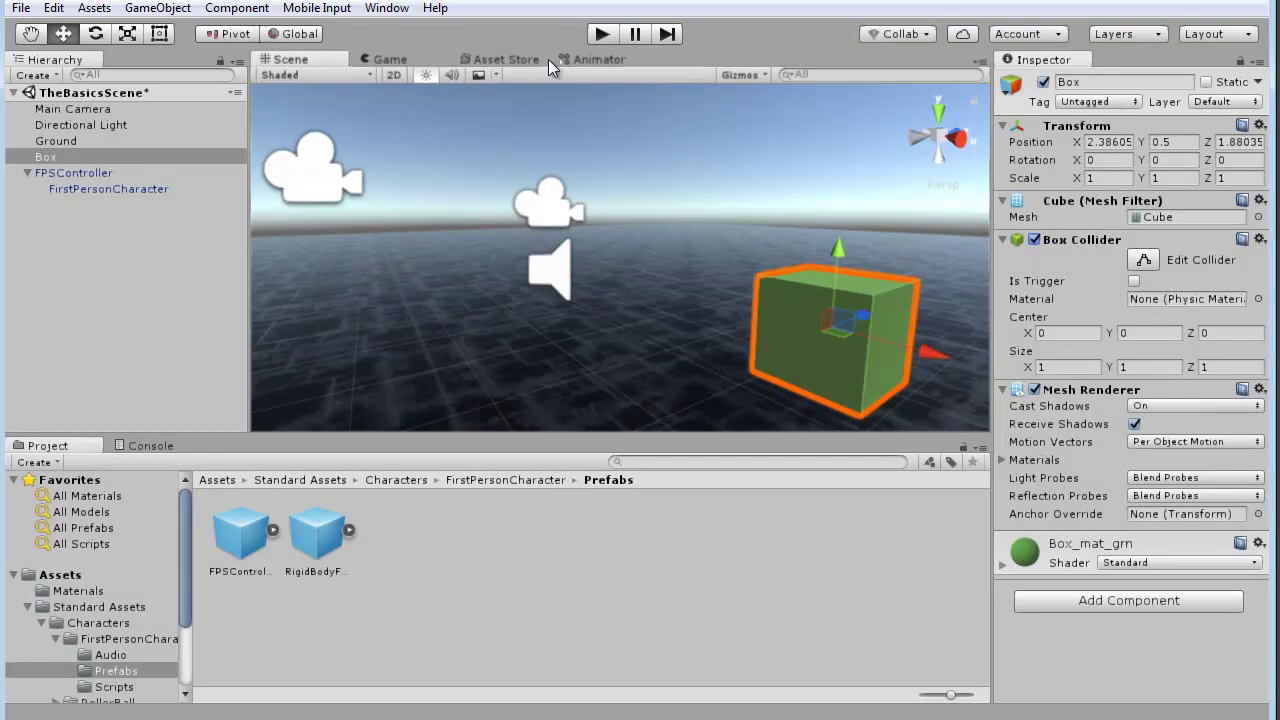
left_click(603, 35)
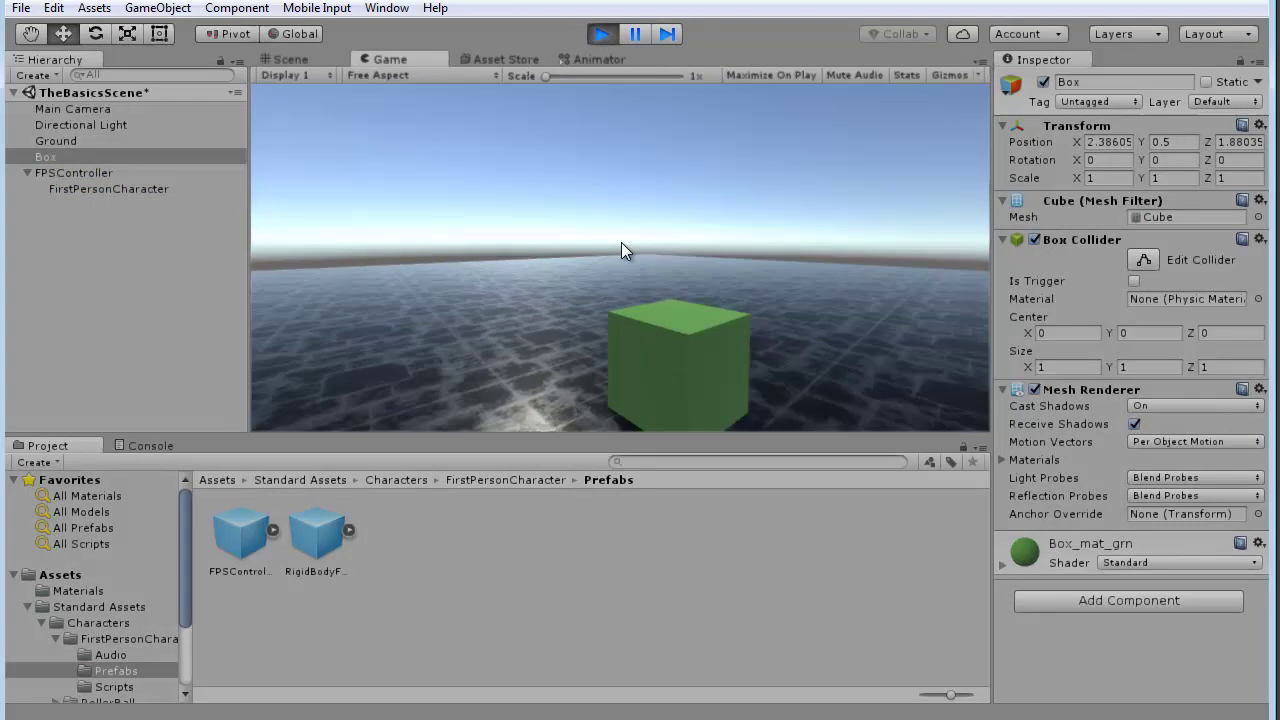
key("w")
key("s")
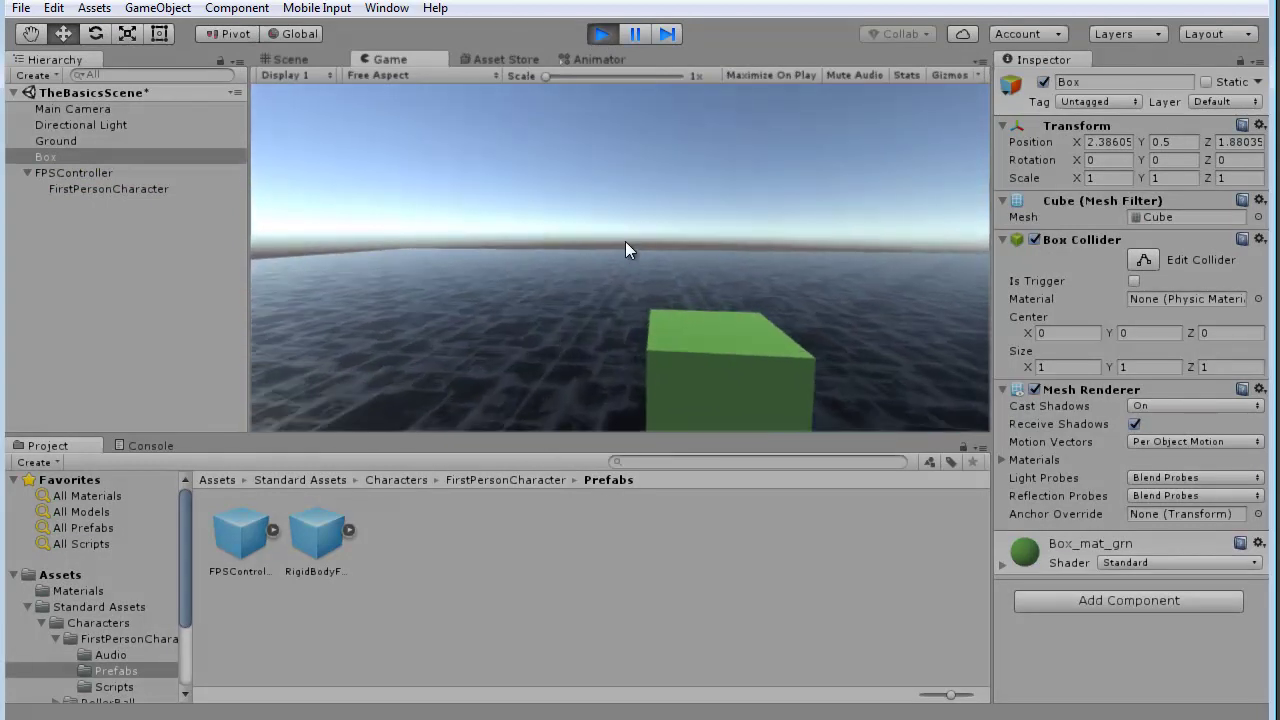
key("w")
key("s")
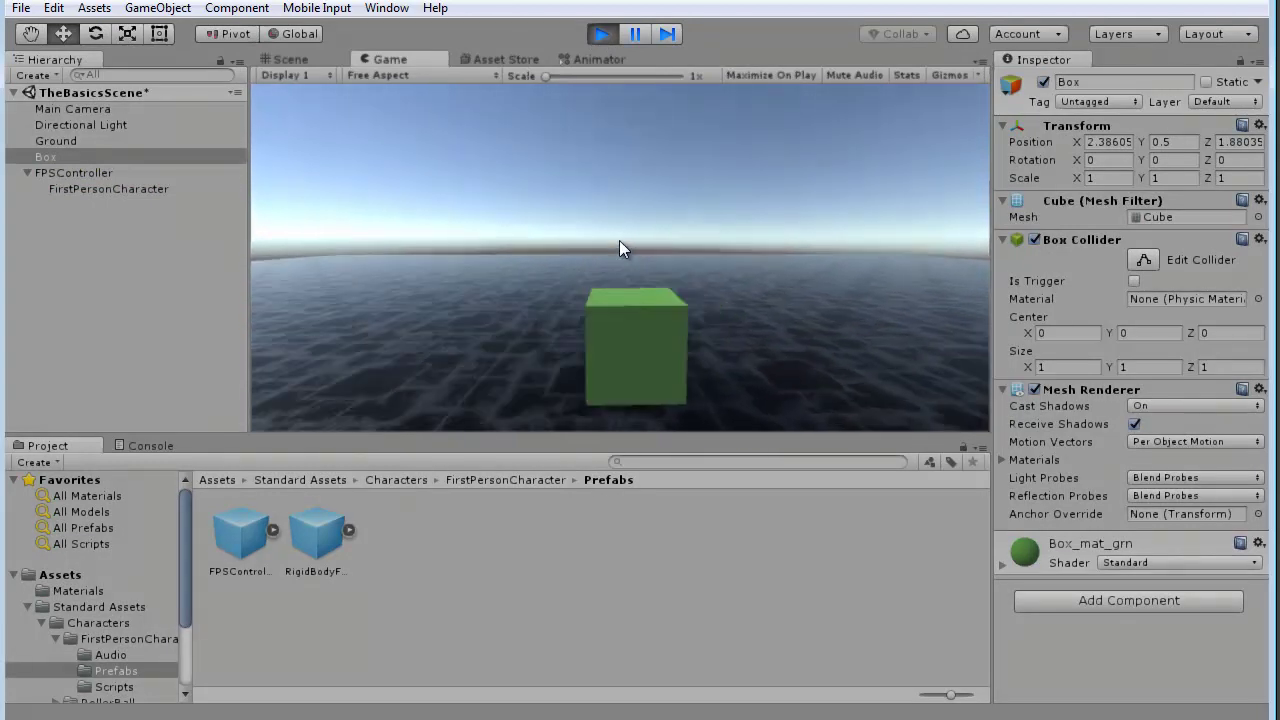
key("w")
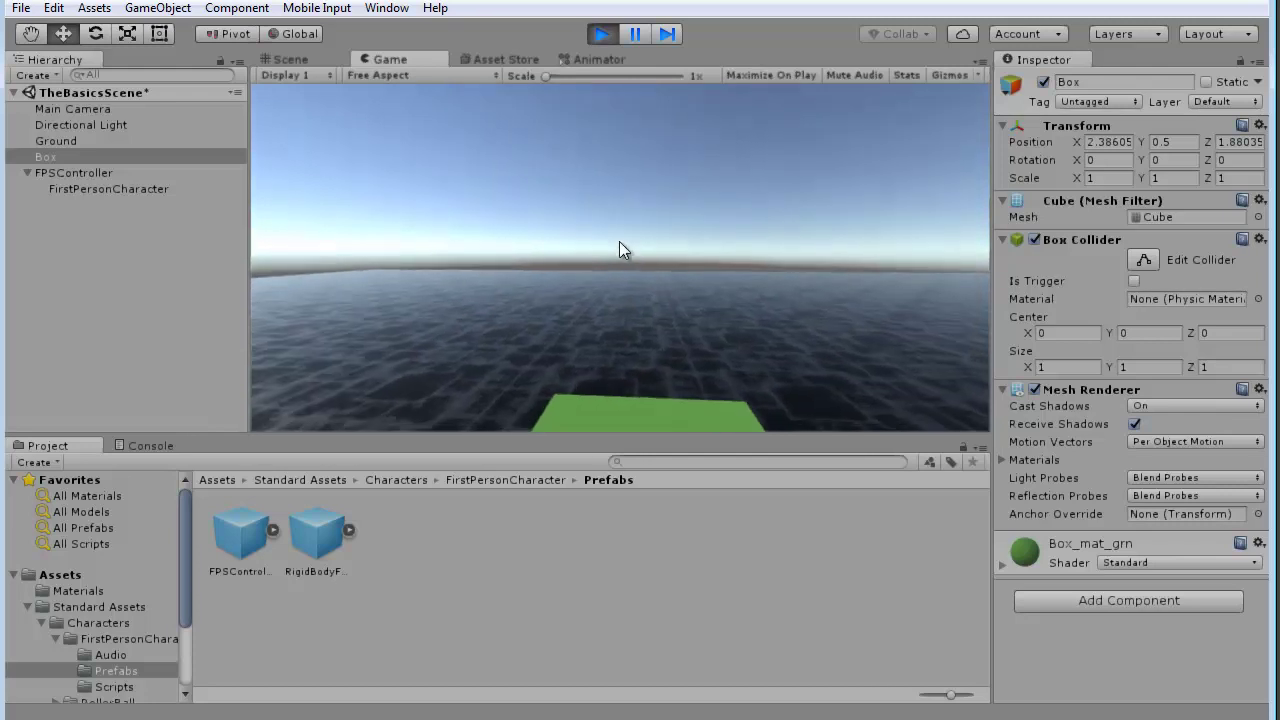
key("s")
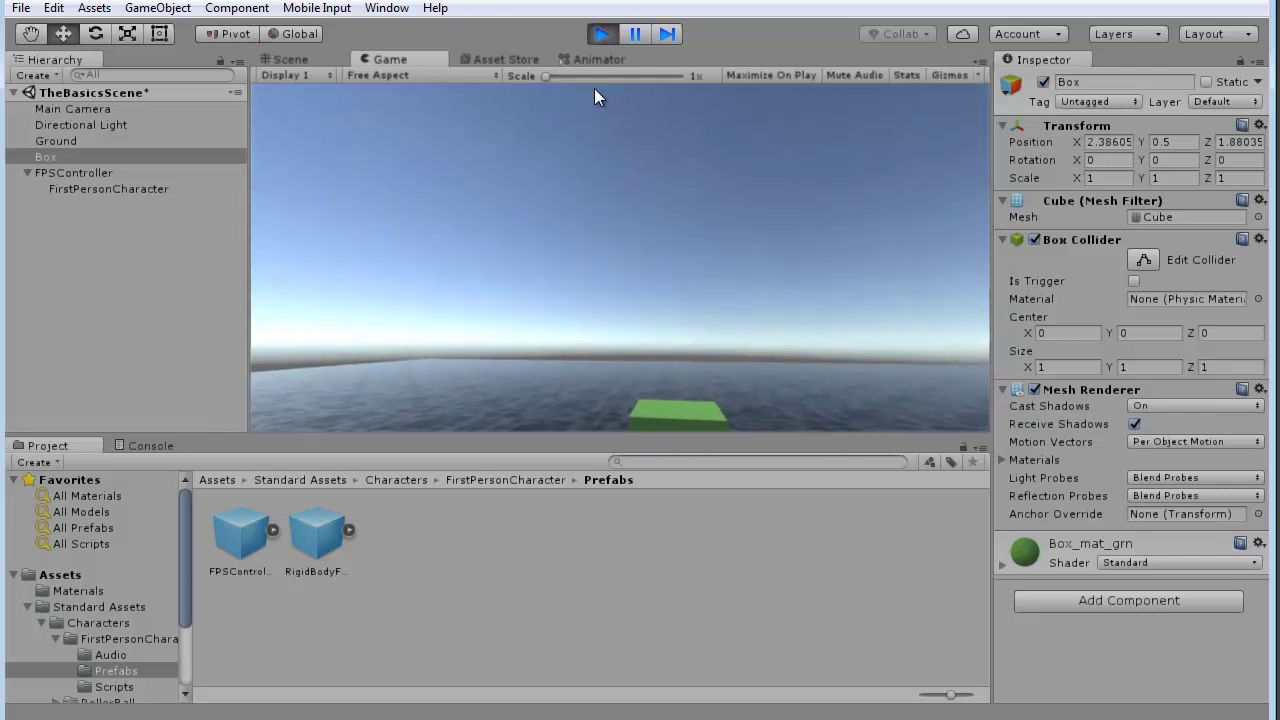
left_click(602, 34)
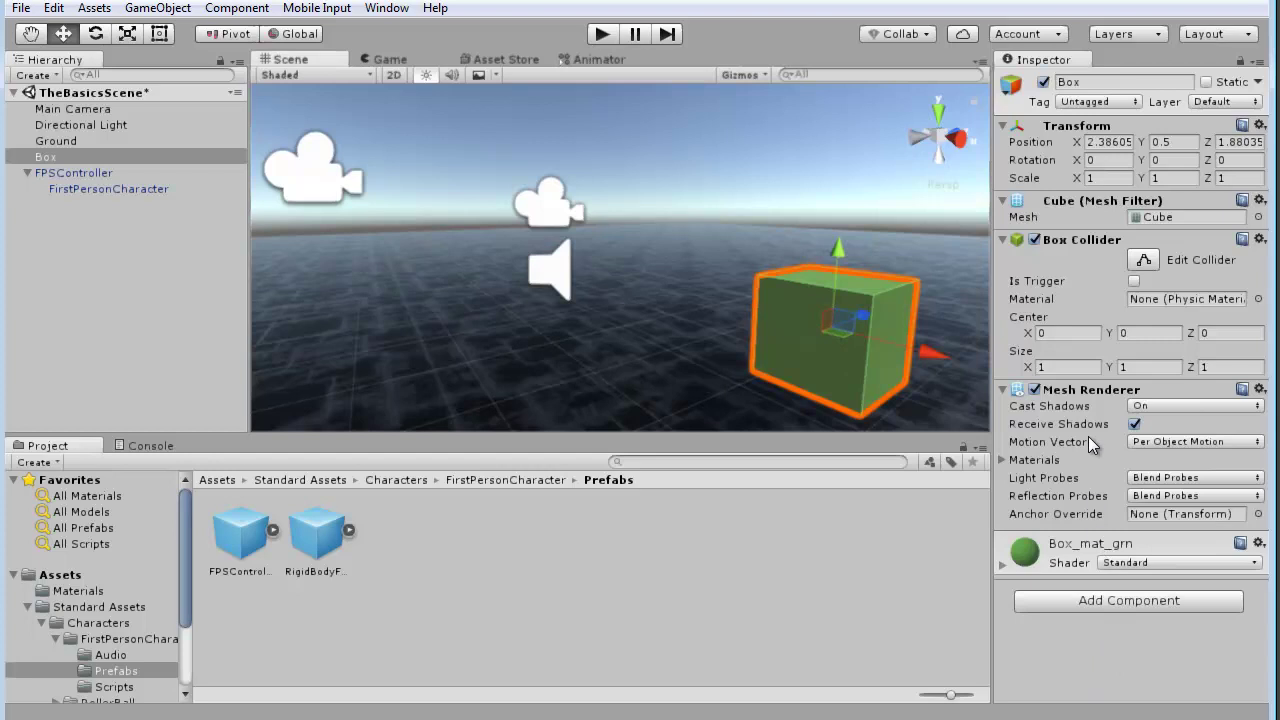
Add a Rigidbody physics component to the box.
left_click(1115, 603)
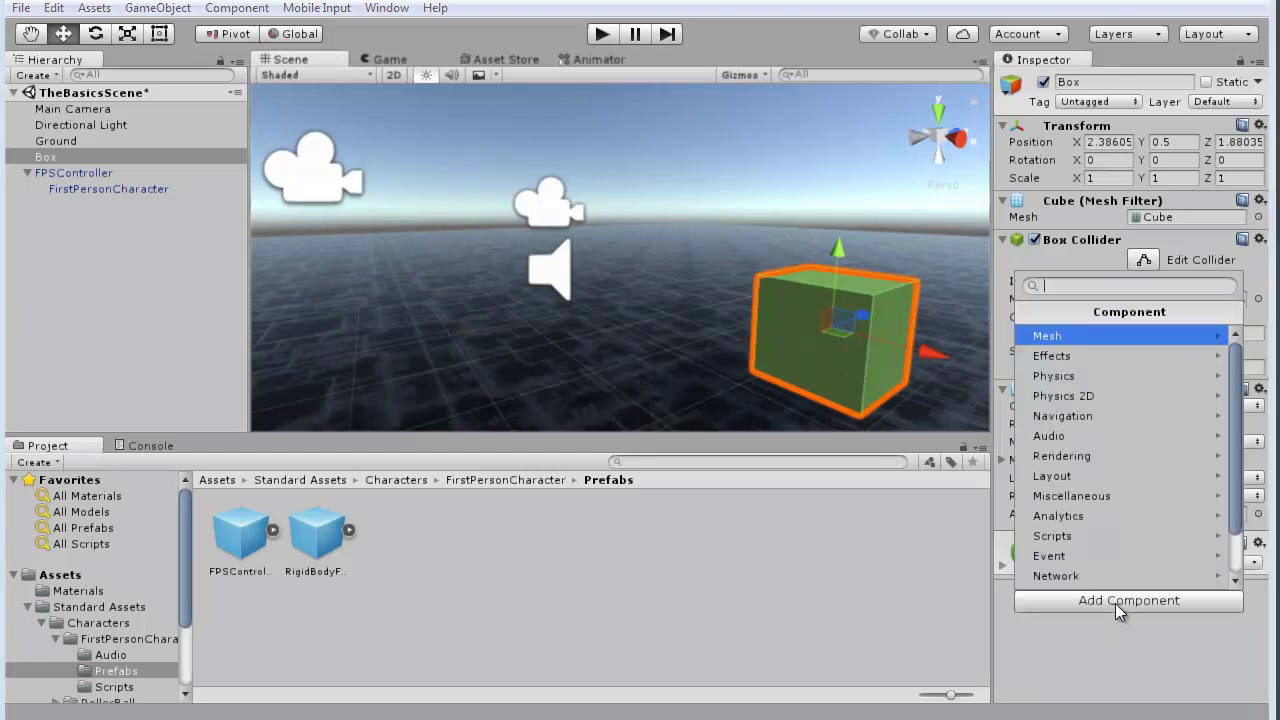
left_click(1067, 377)
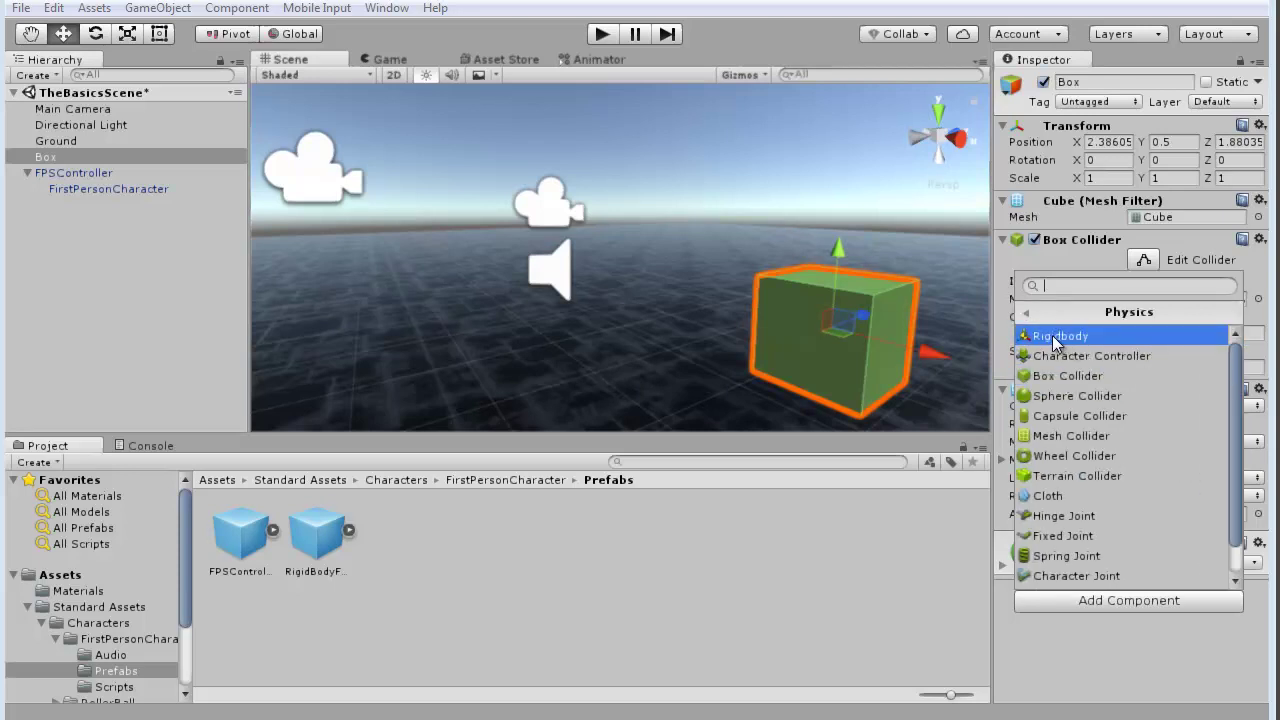
left_click(1055, 340)
scroll(1080, 600, "down", 2)
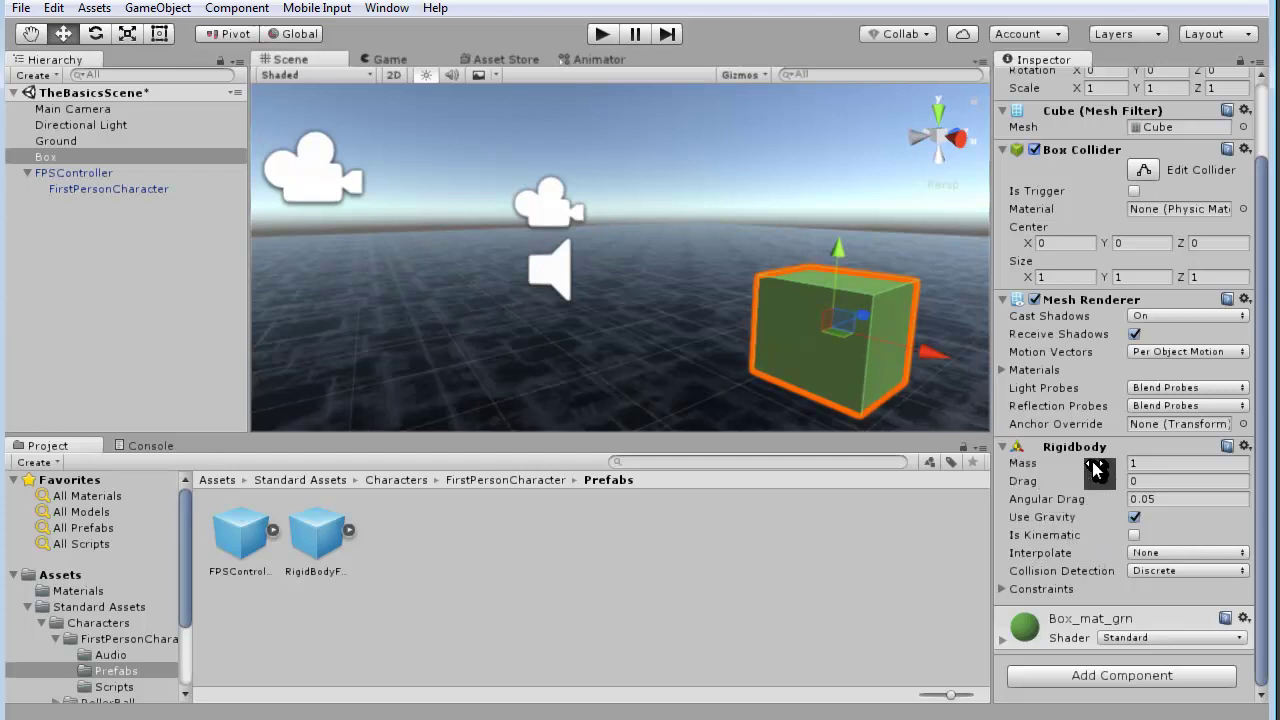
Examine the box's Rigidbody settings, including Mass, Drag and Angular Drag.
left_click(1155, 463)
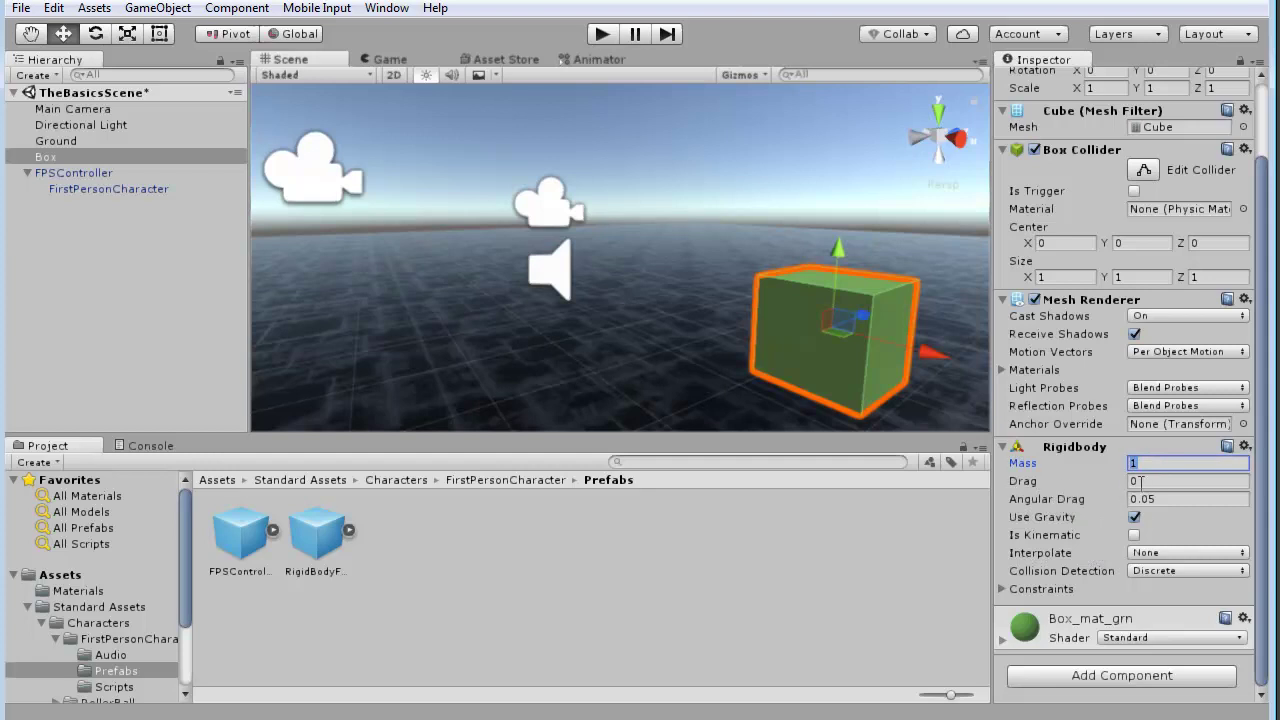
key("Tab")
key("Tab")
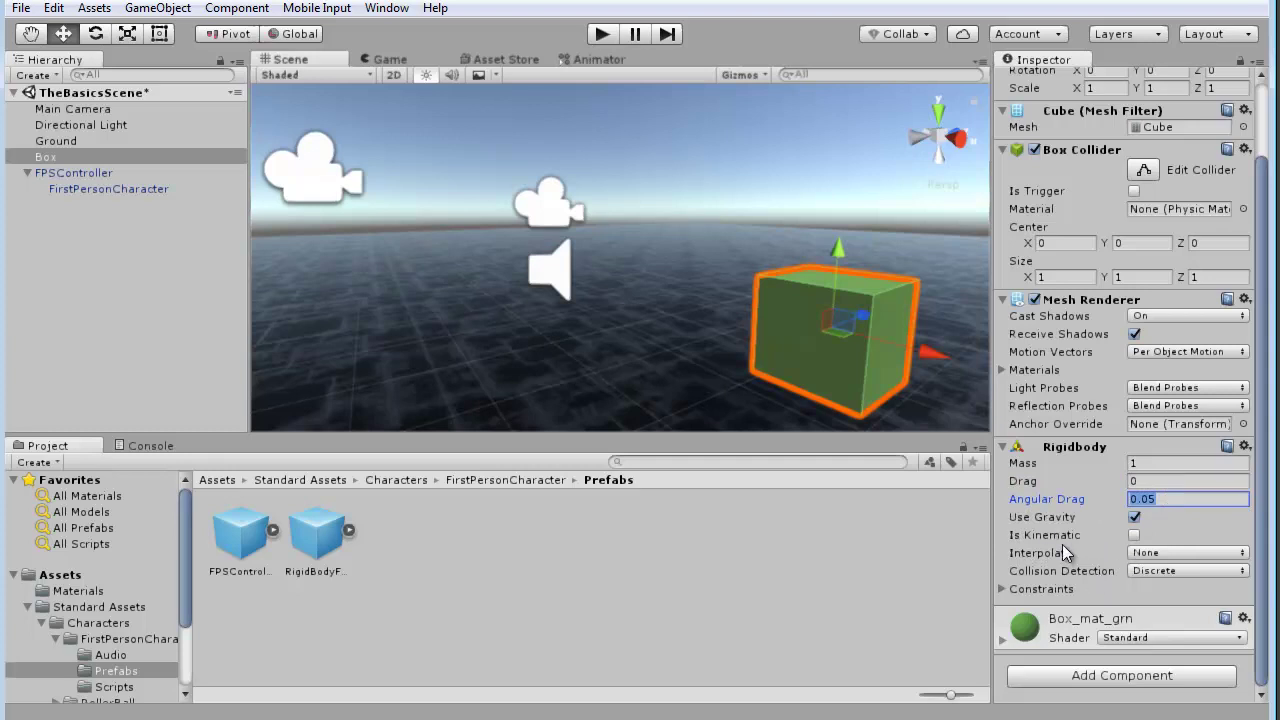
scroll(1062, 544, "up", 3)
scroll(1062, 544, "down", 3)
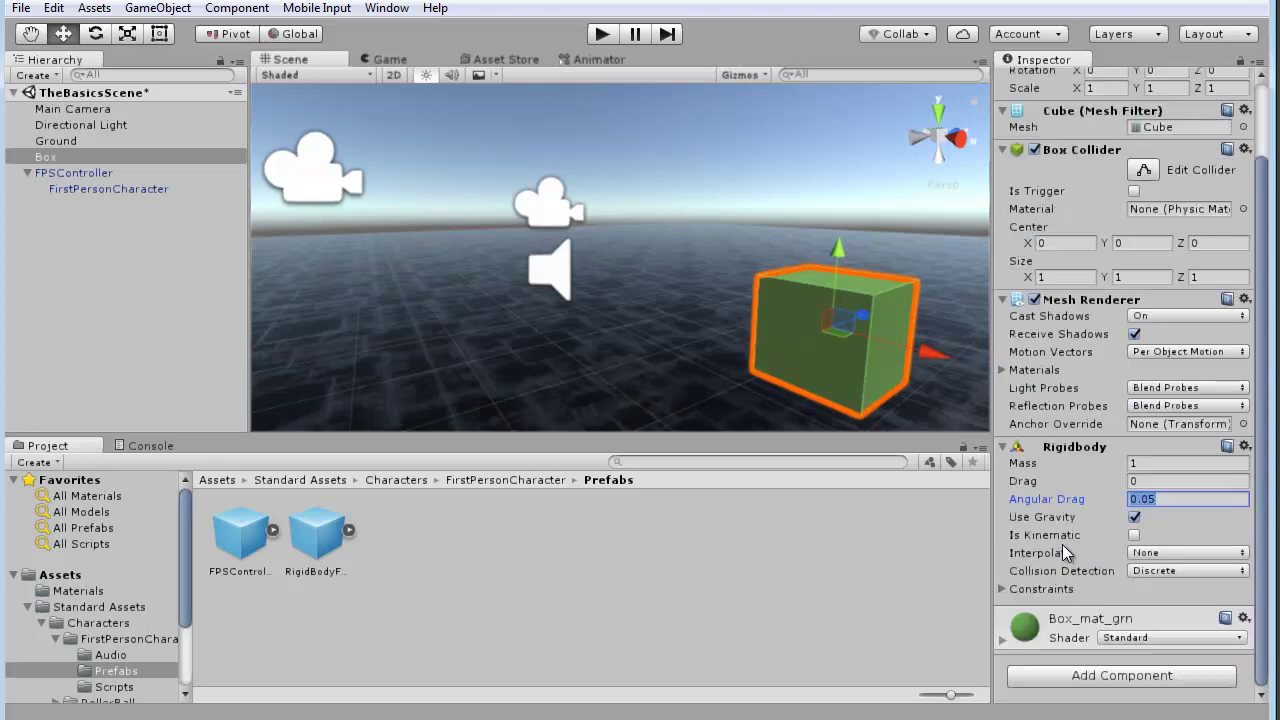
left_click(1177, 482)
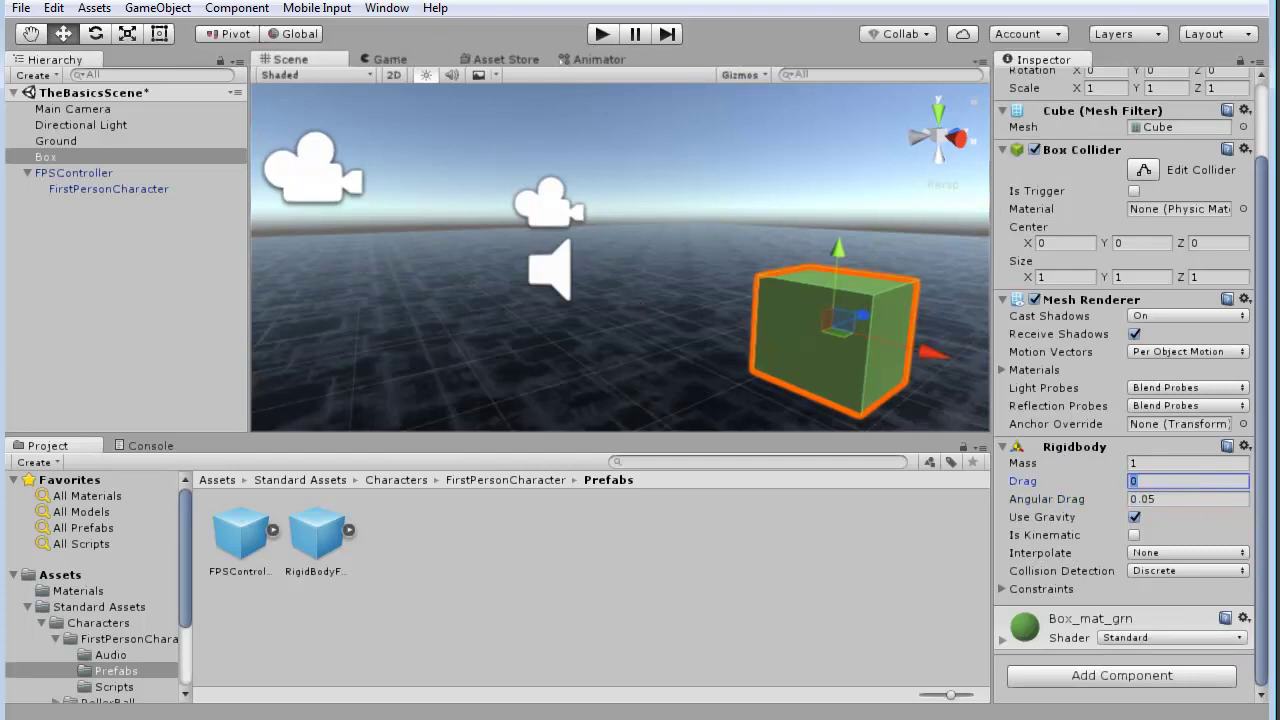
Dock the Game view beside the Project view, below the Scene view, so both scene and game are visible together.
left_click(388, 60)
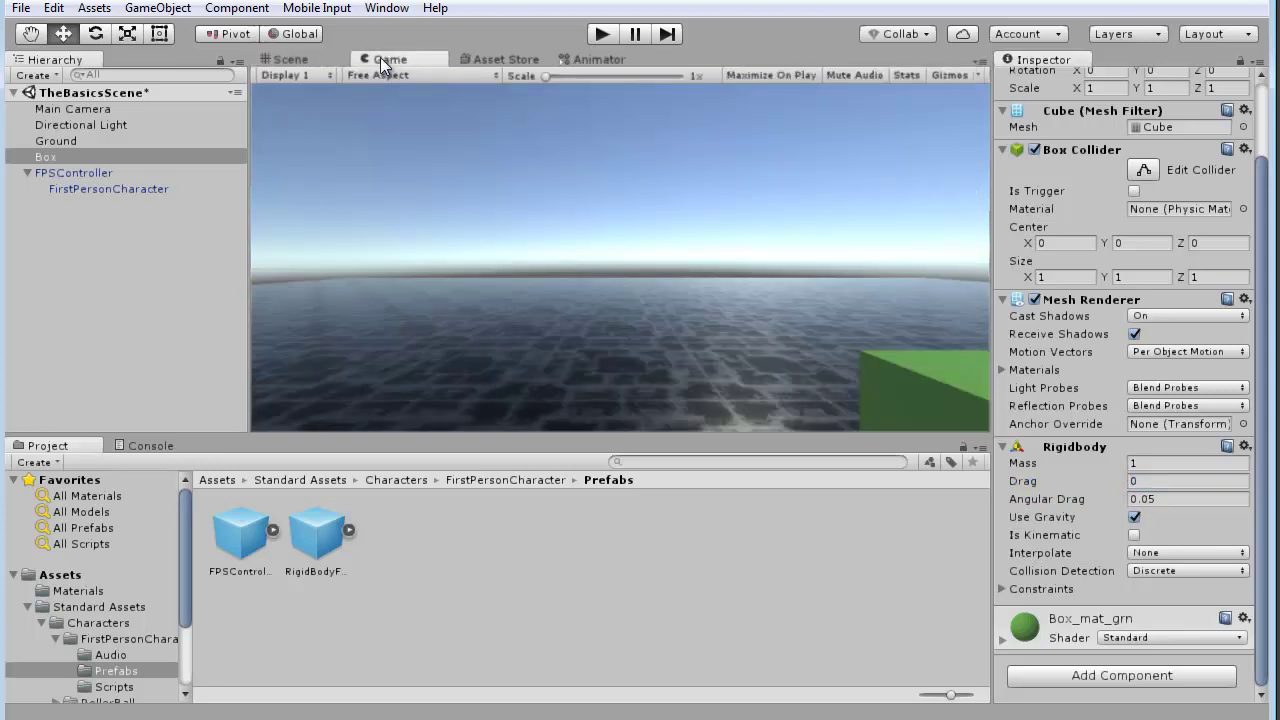
left_click_drag(380, 58, 829, 616)
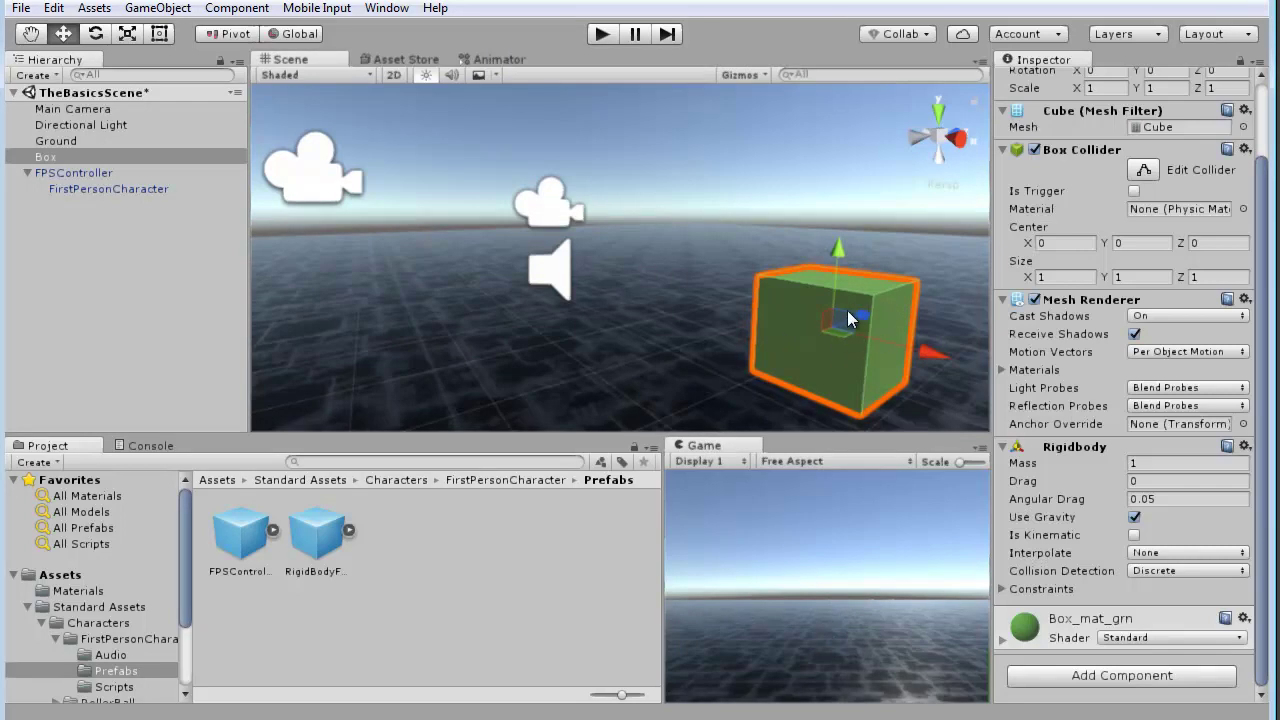
middle_click_drag(678, 308, 589, 275)
left_click_drag(629, 299, 604, 290, "alt")
right_click_drag(605, 290, 550, 268)
Run the game and walk the player around the box, viewing it from different sides in the Game view.
left_click(601, 34)
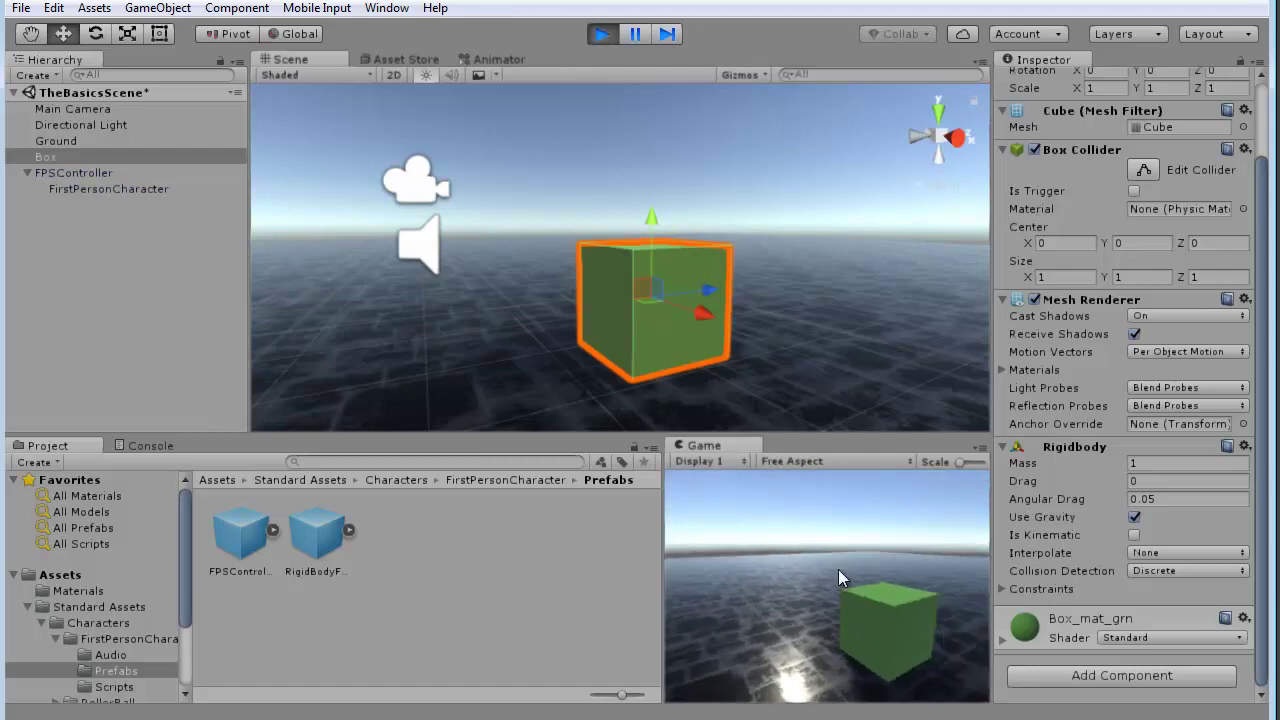
key("s")
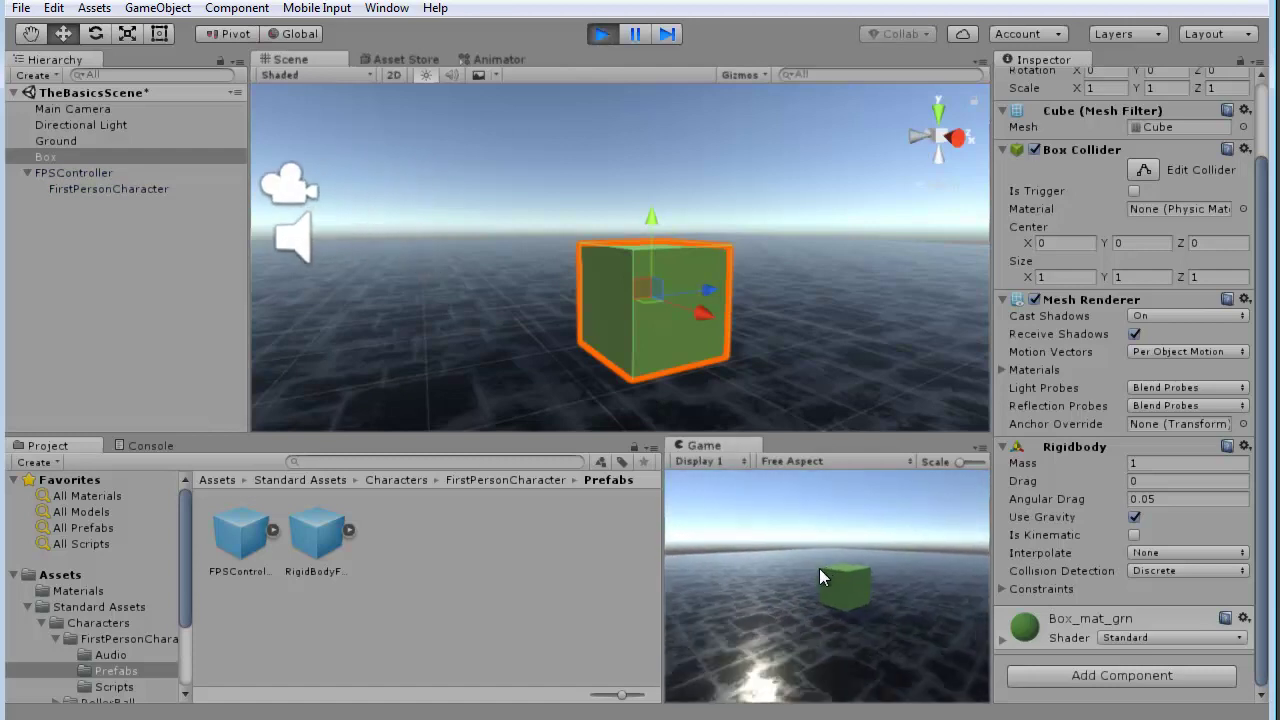
key("w")
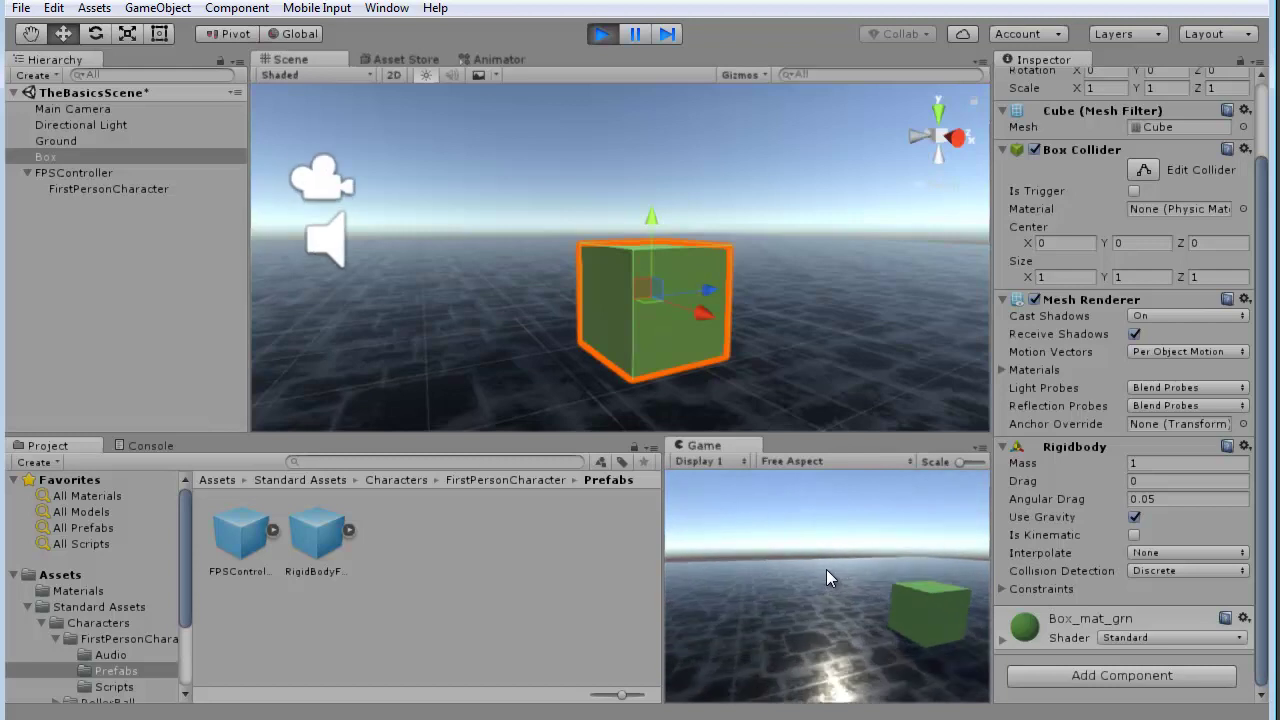
key("w")
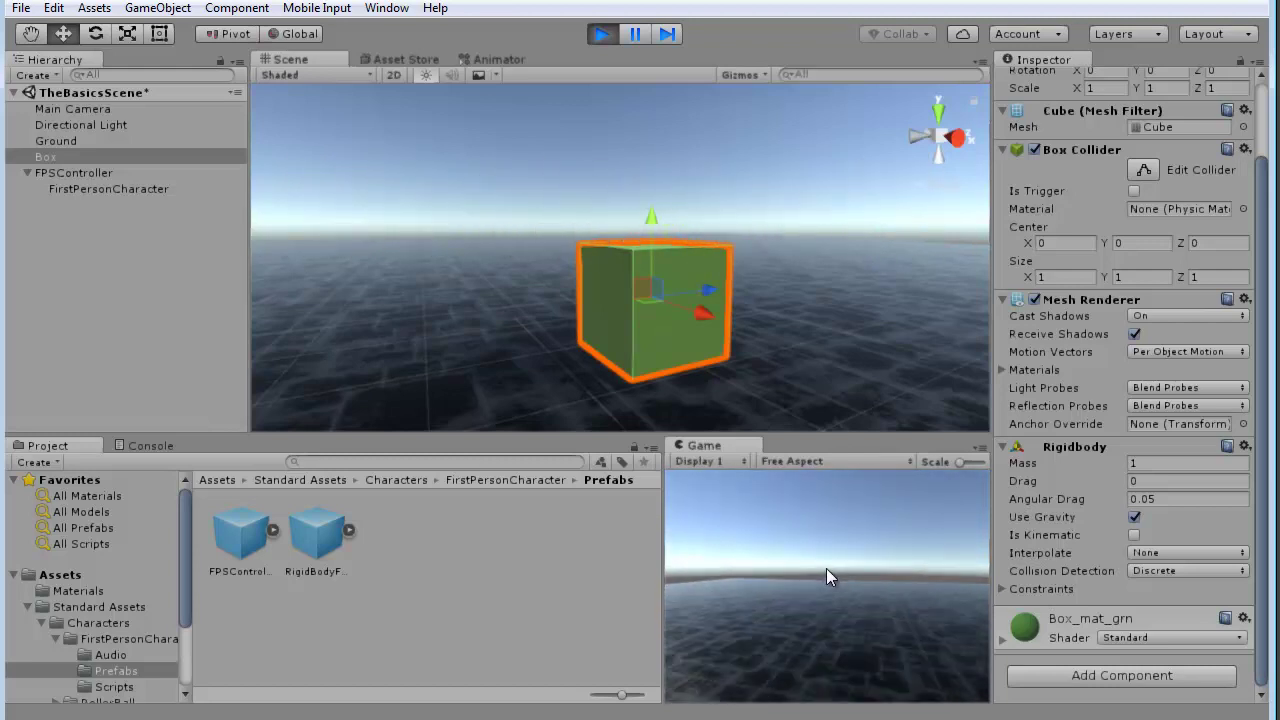
key("w")
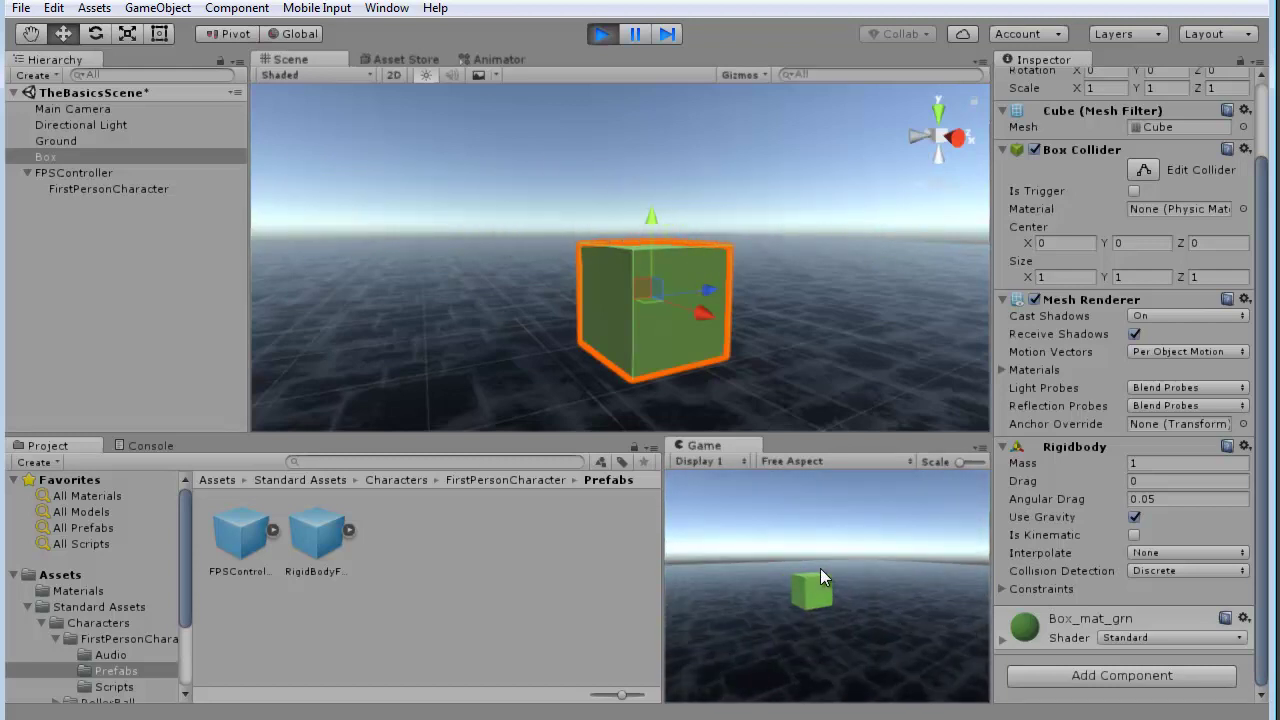
key("d")
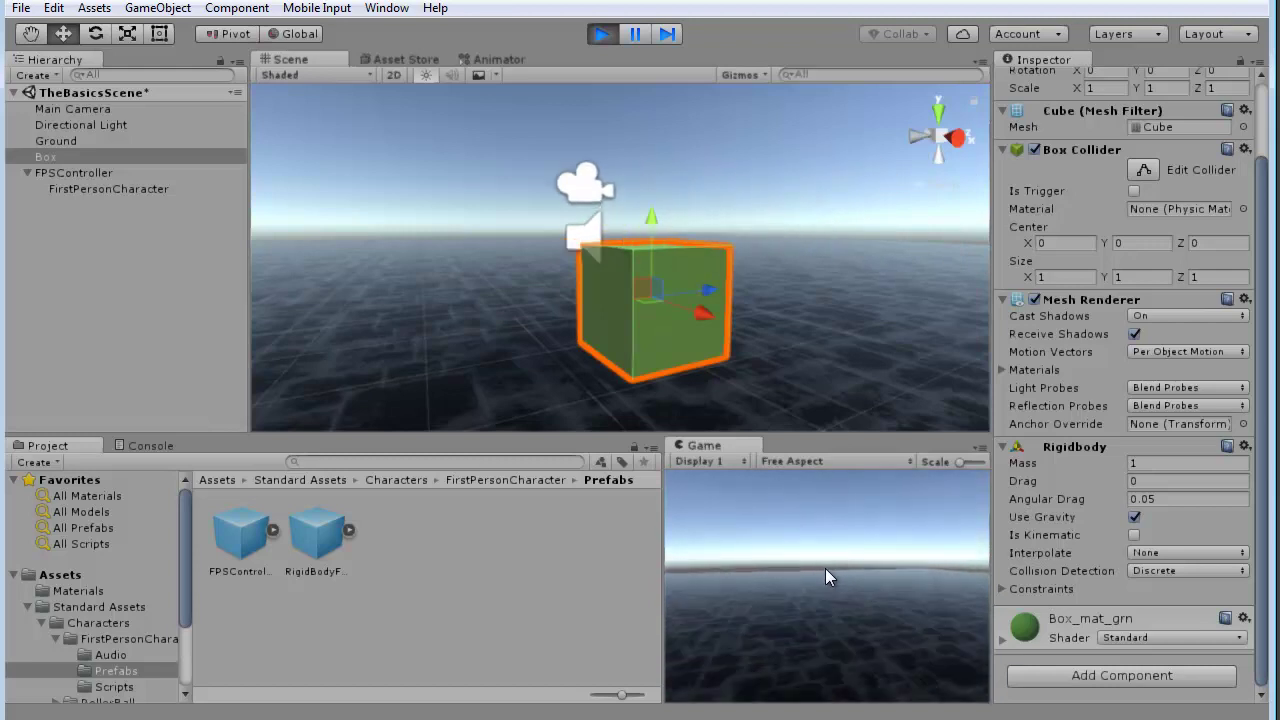
key("d")
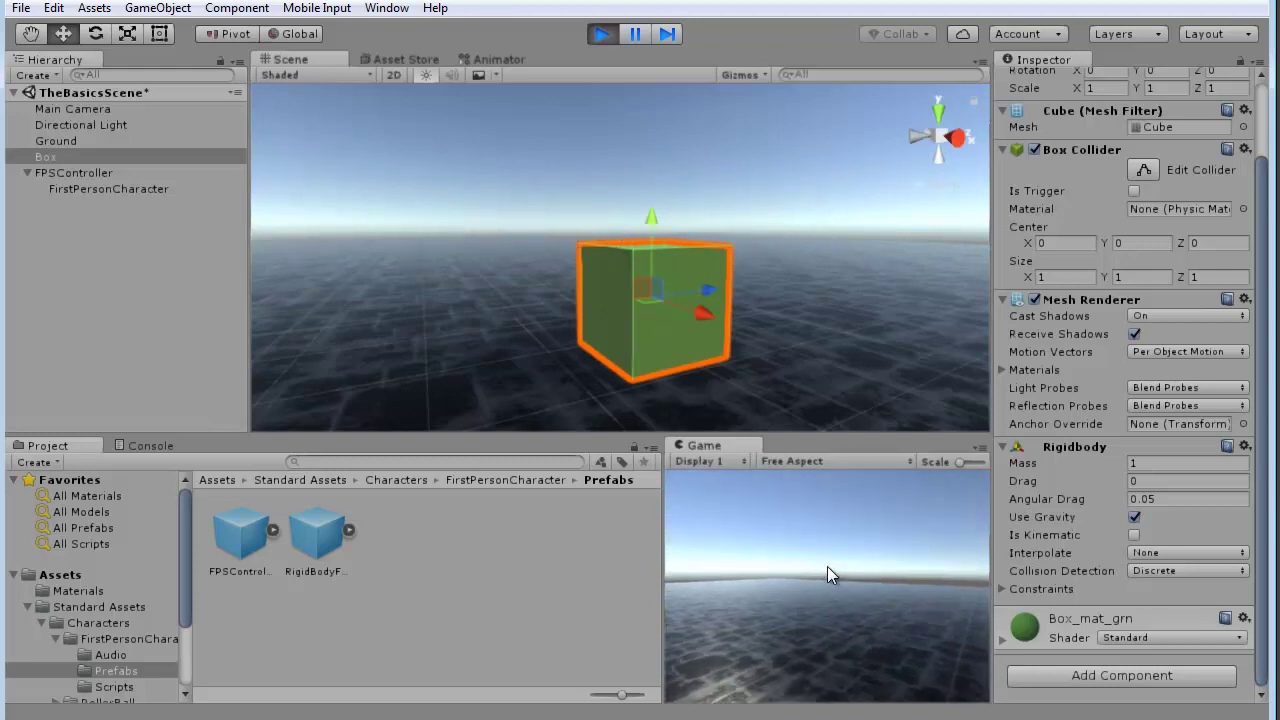
Test pushing the Rigidbody box by walking the player into it and backing away repeatedly, and stop the game.
key("a")
key("w")
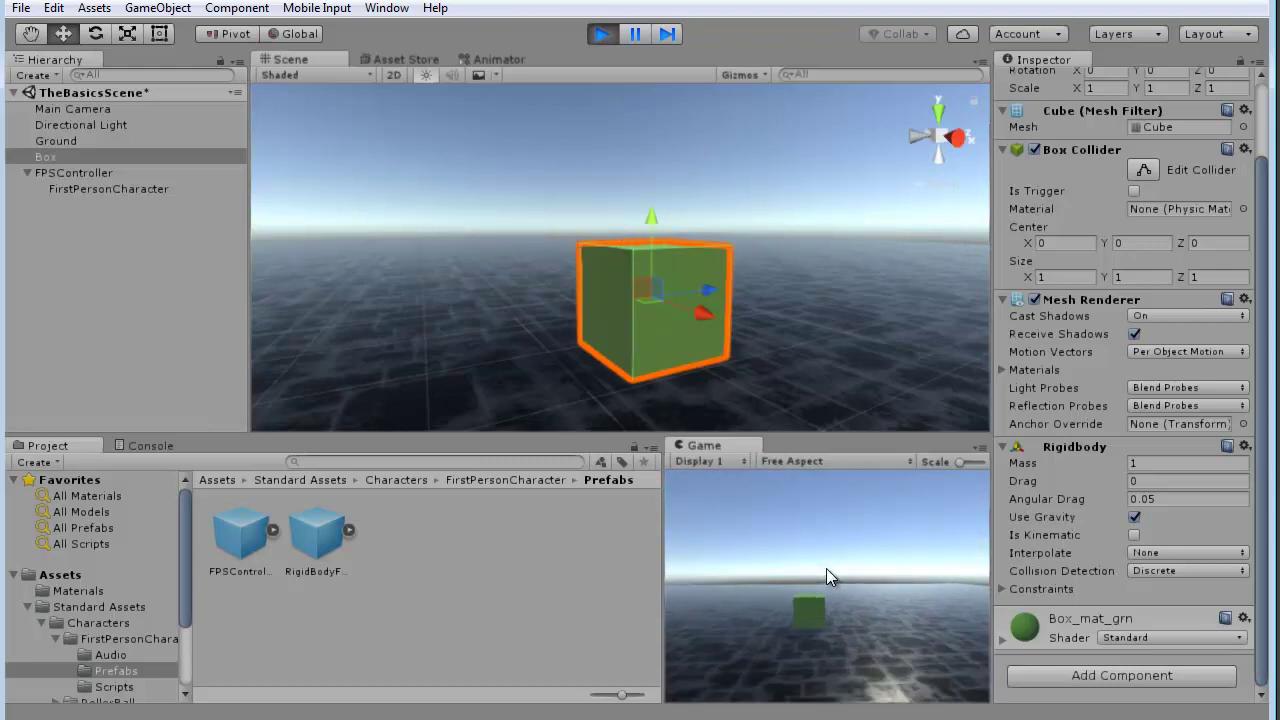
key("w")
key("s")
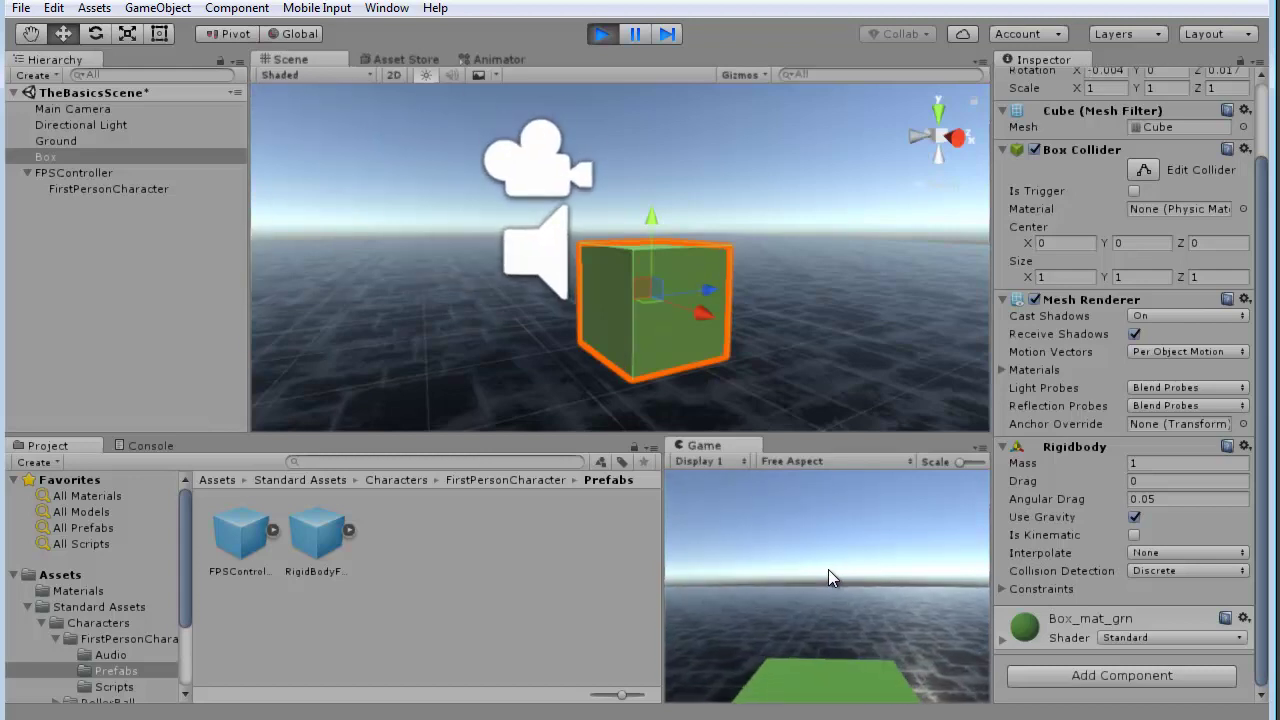
key("a")
key("s")
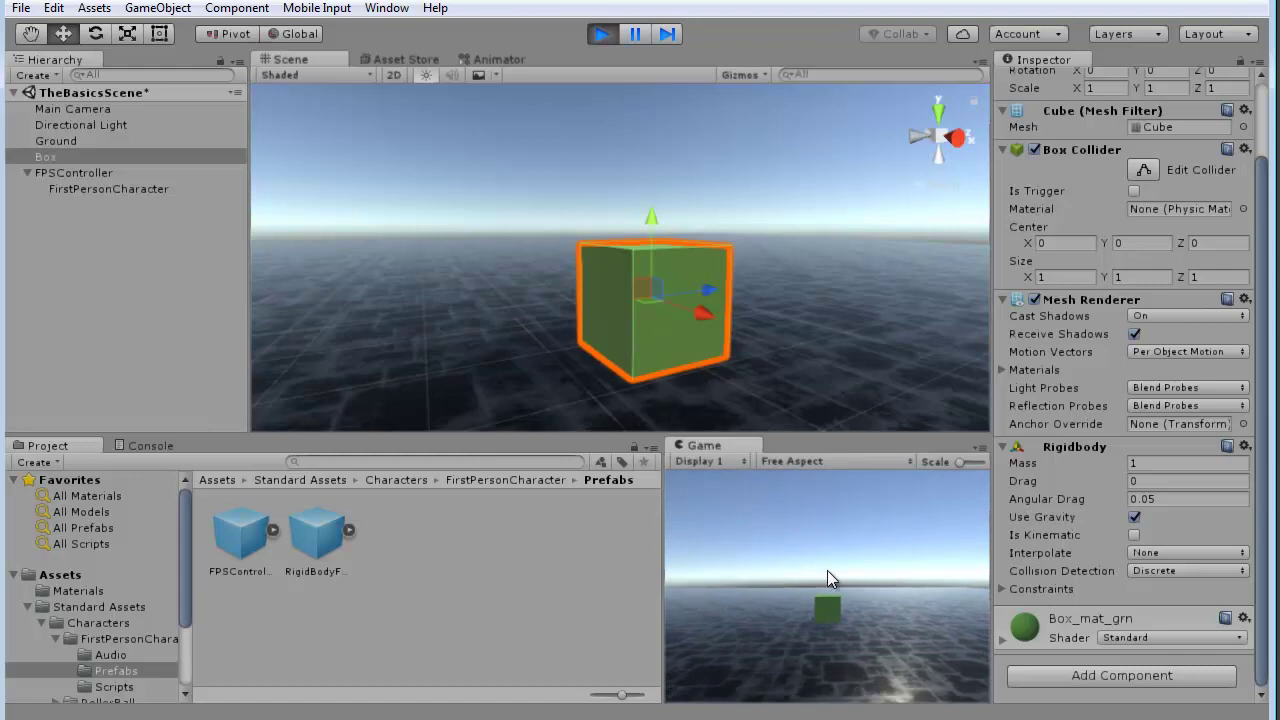
key("w")
key("w")
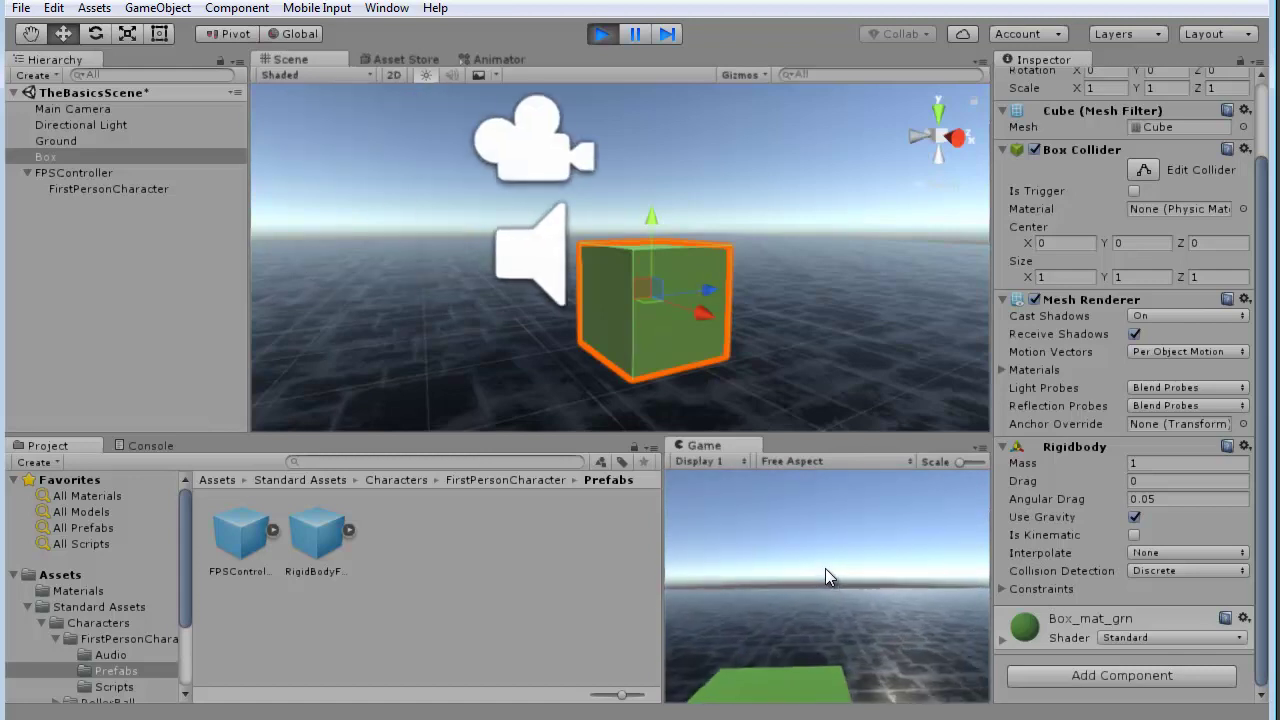
key("s")
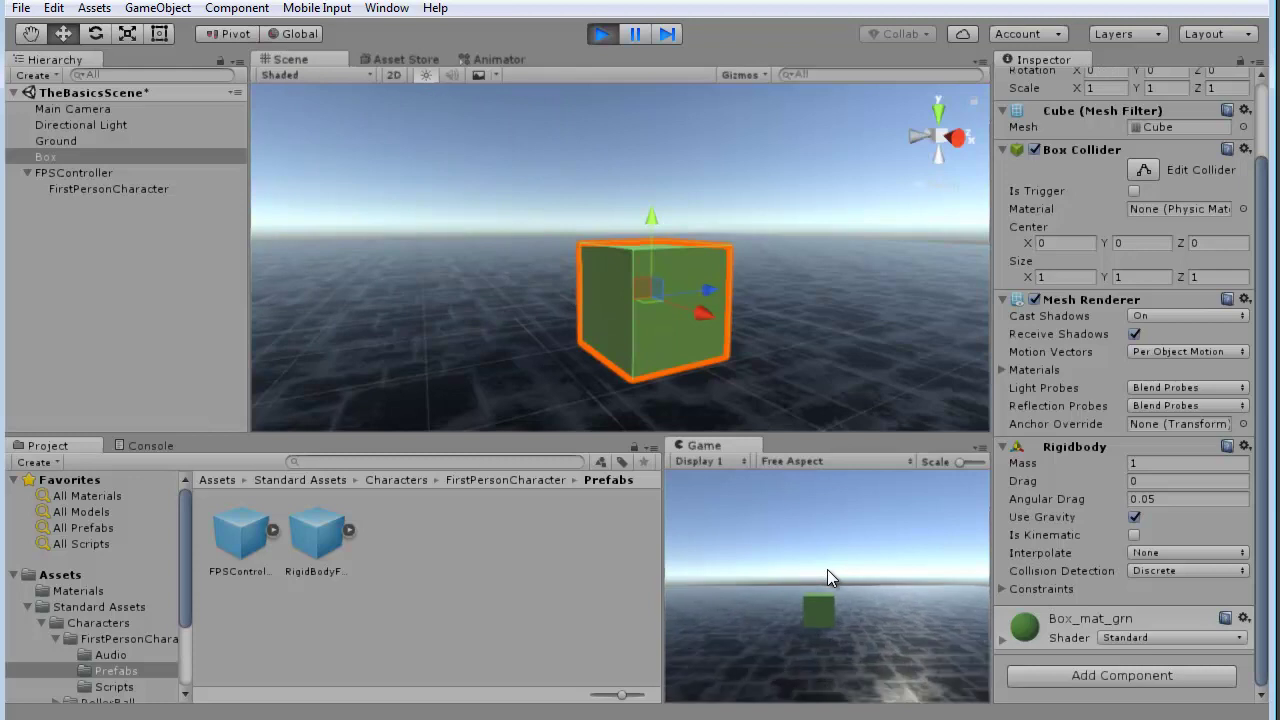
key("w")
key("s")
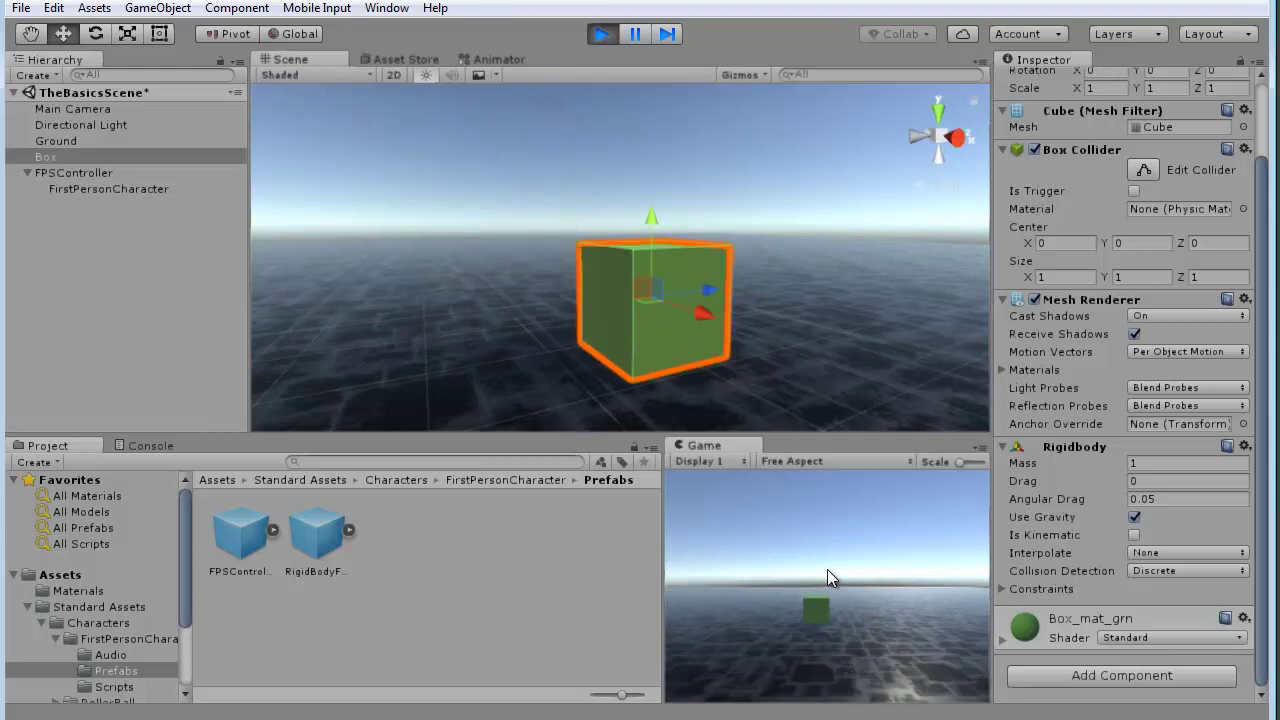
key("w")
key("w")
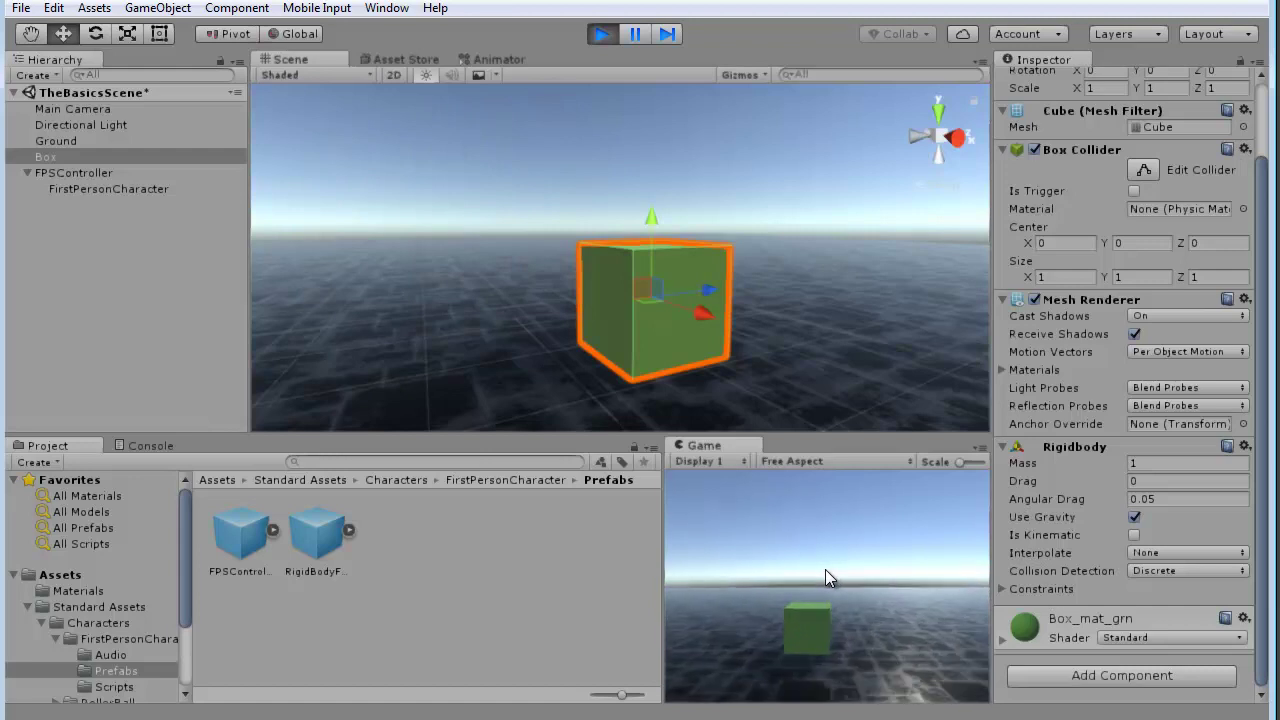
key("s")
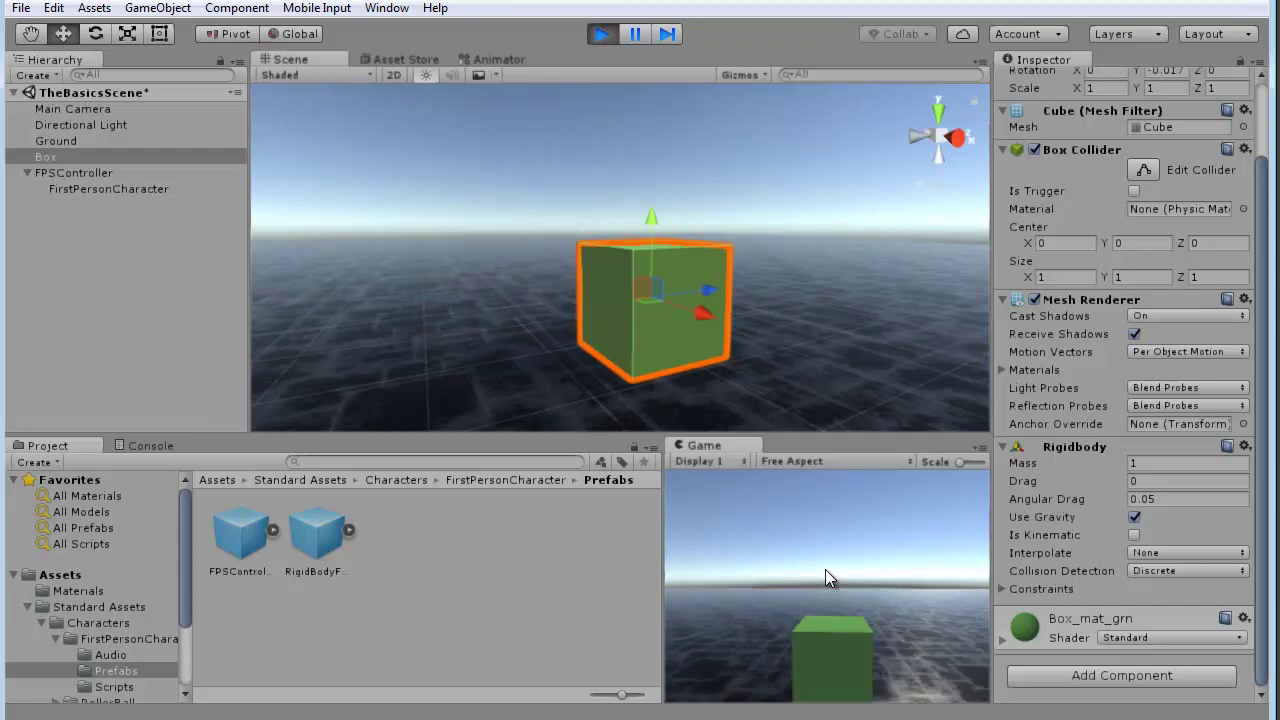
key("w")
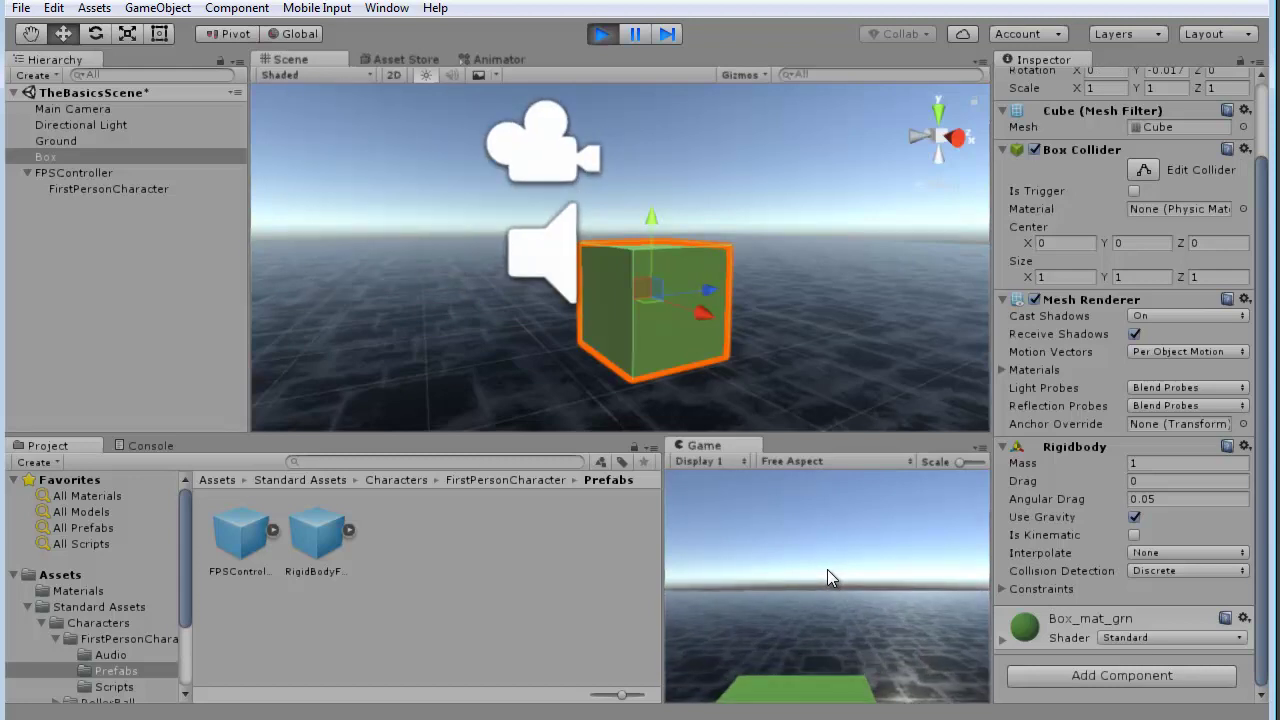
left_click(600, 36)
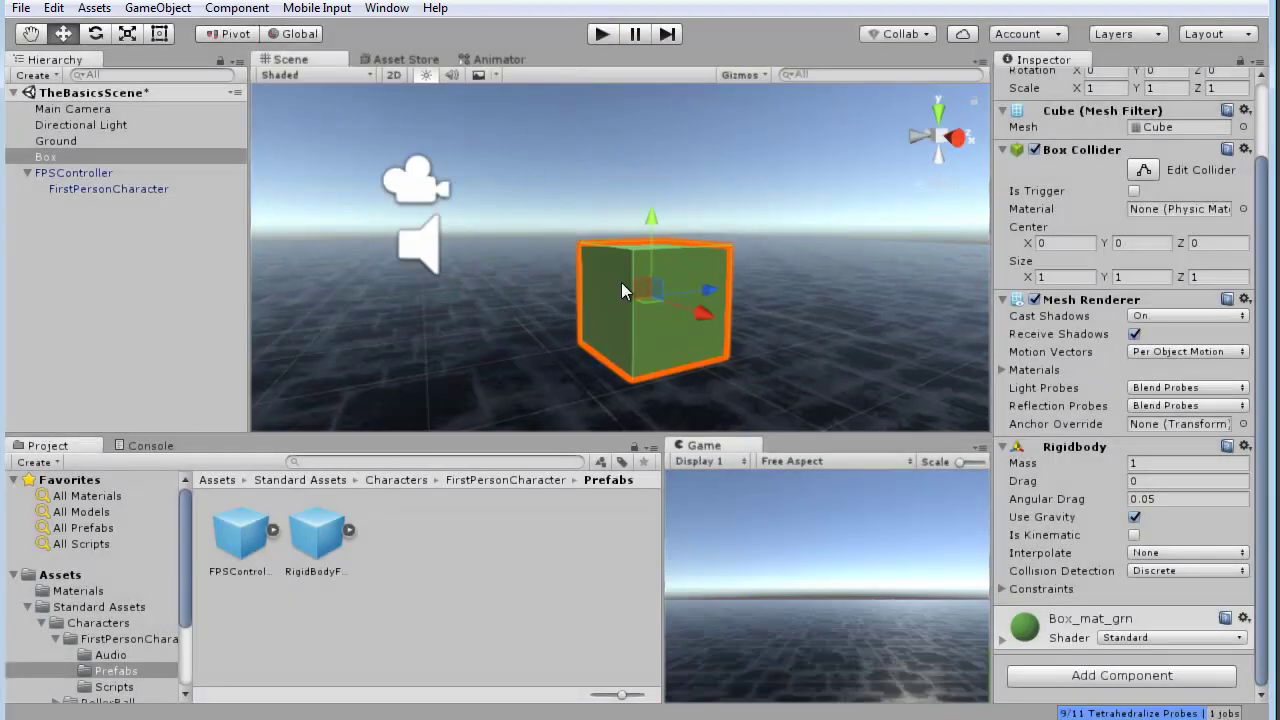
Raise the box vertically so it floats high above the ground plane.
left_click_drag(653, 216, 653, 20)
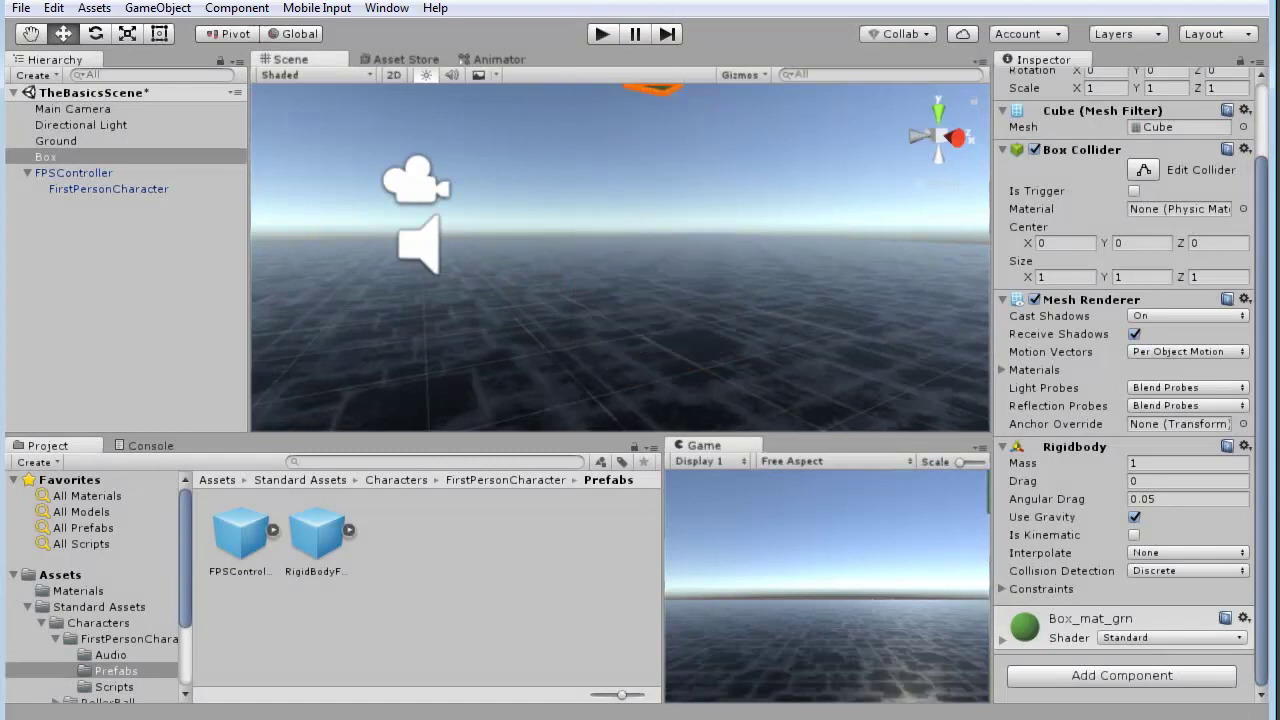
right_click_drag(786, 264, 596, 128)
left_click_drag(626, 96, 629, 54)
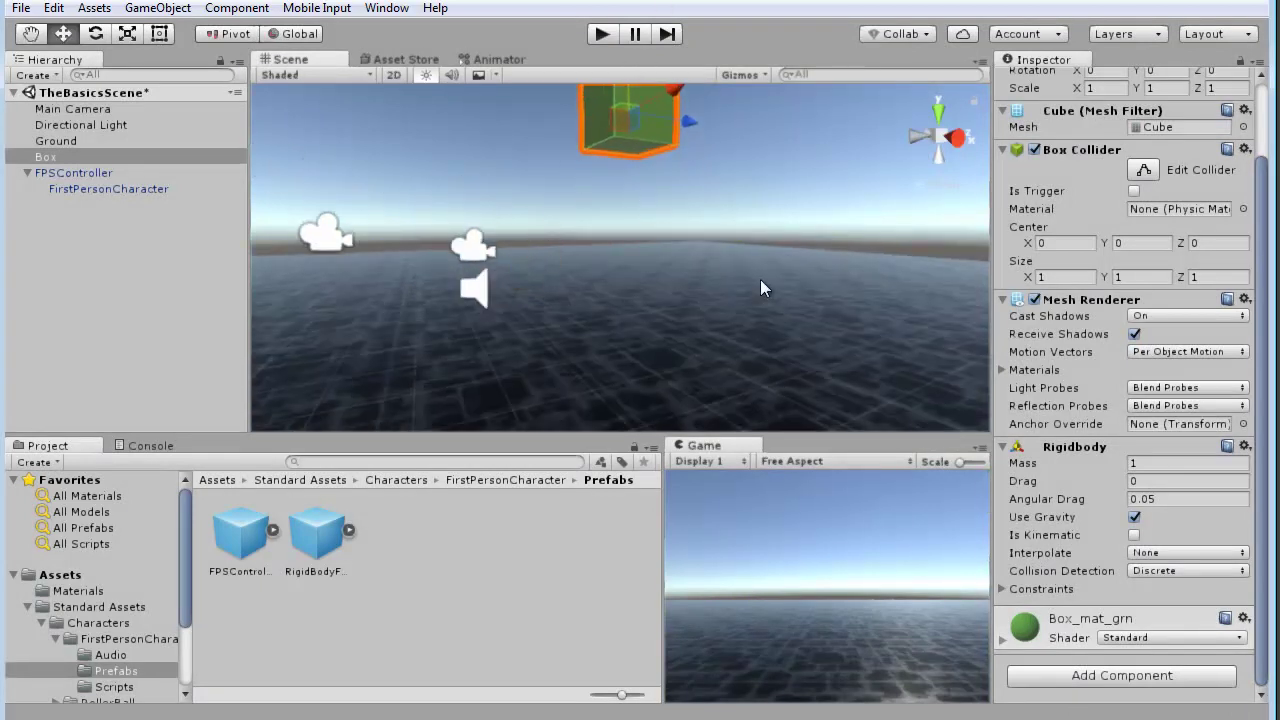
right_click_drag(766, 286, 624, 268)
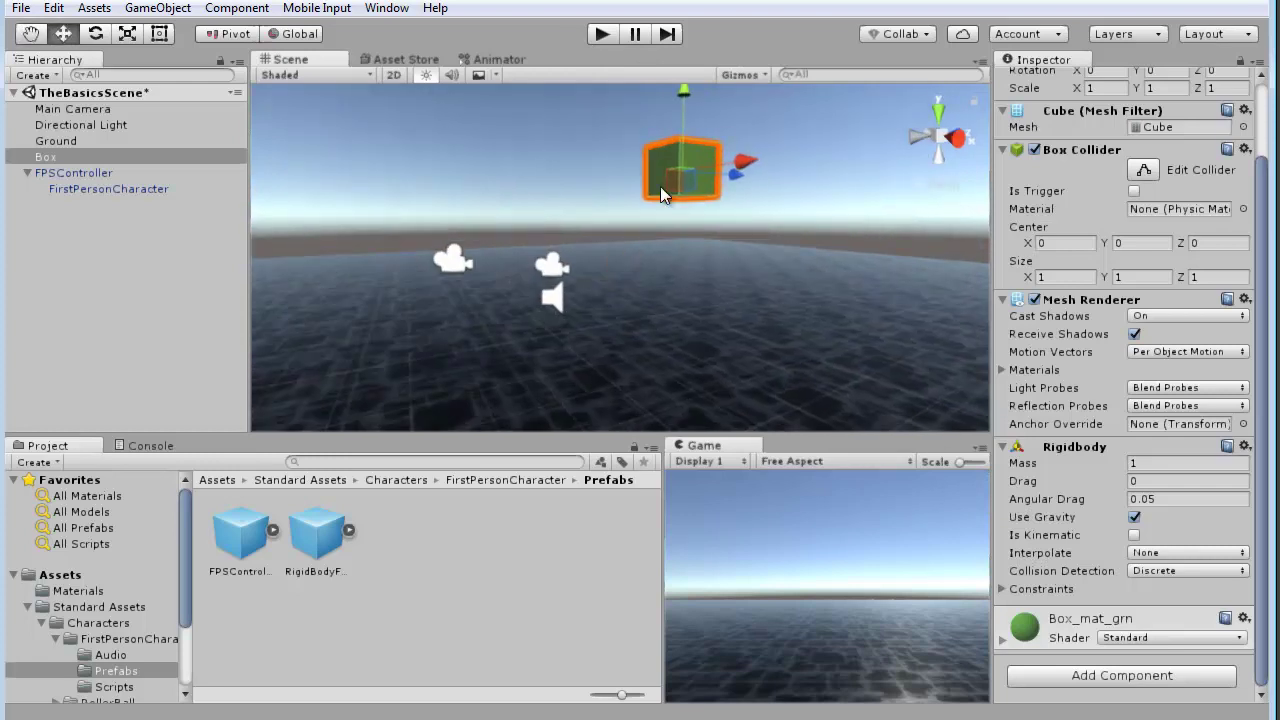
Run and stop the game to test gravity on the raised box, and open its Rigidbody's Drag value for editing.
left_click(601, 36)
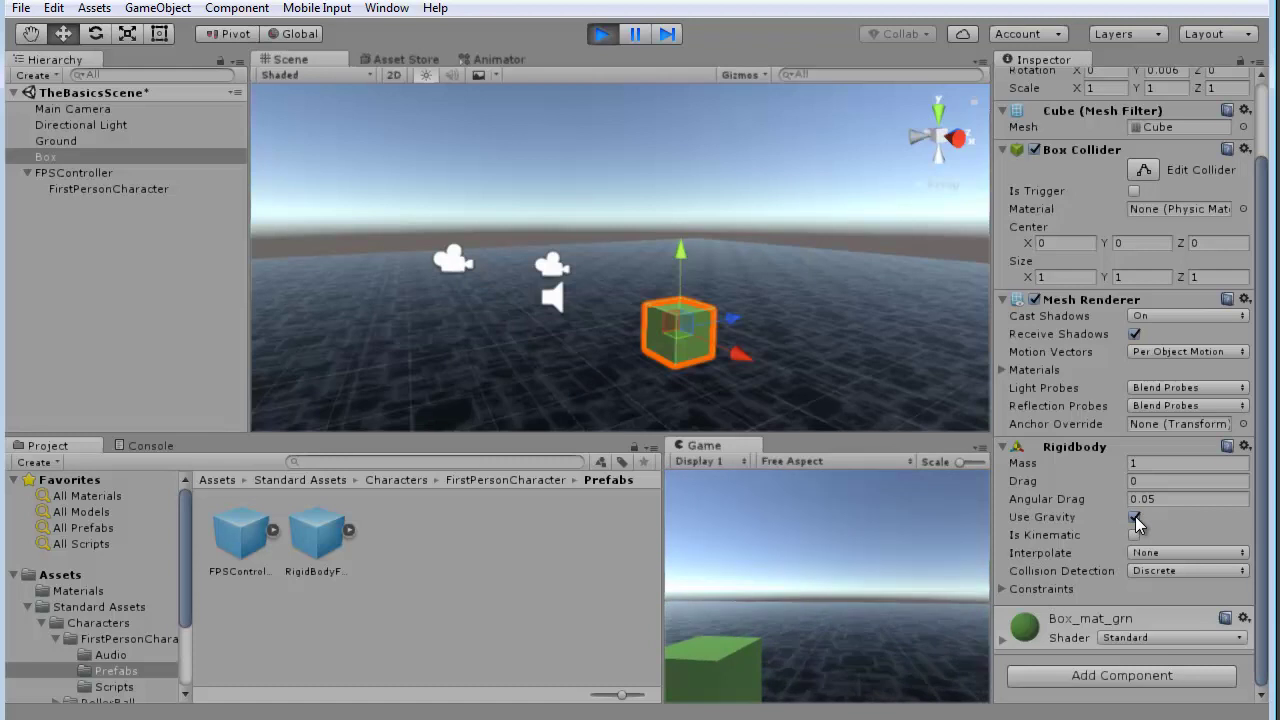
left_click(601, 34)
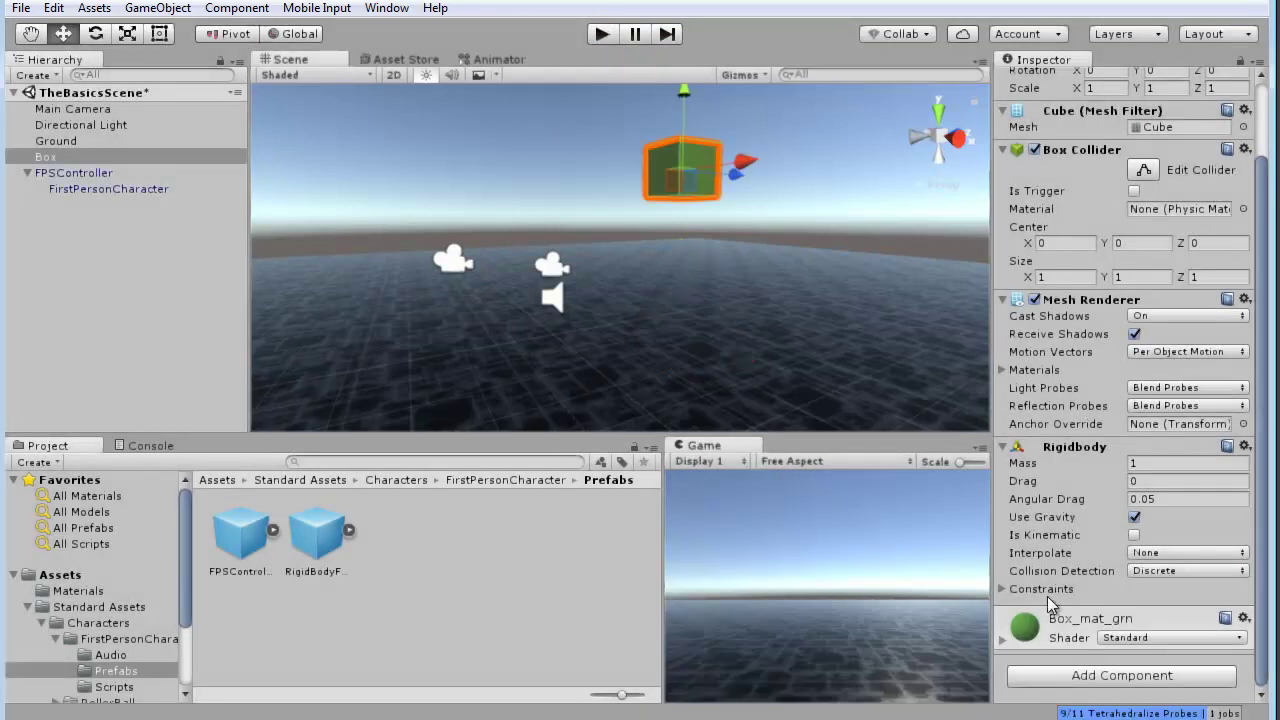
left_click(1160, 481)
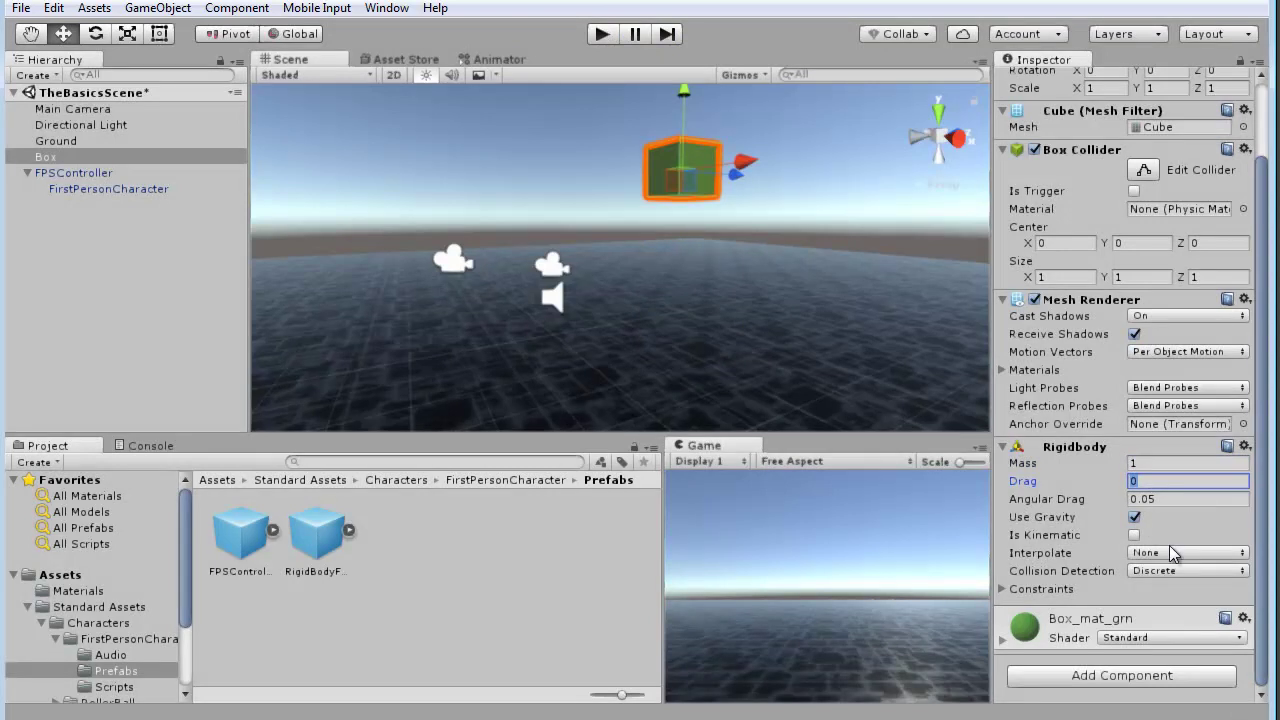